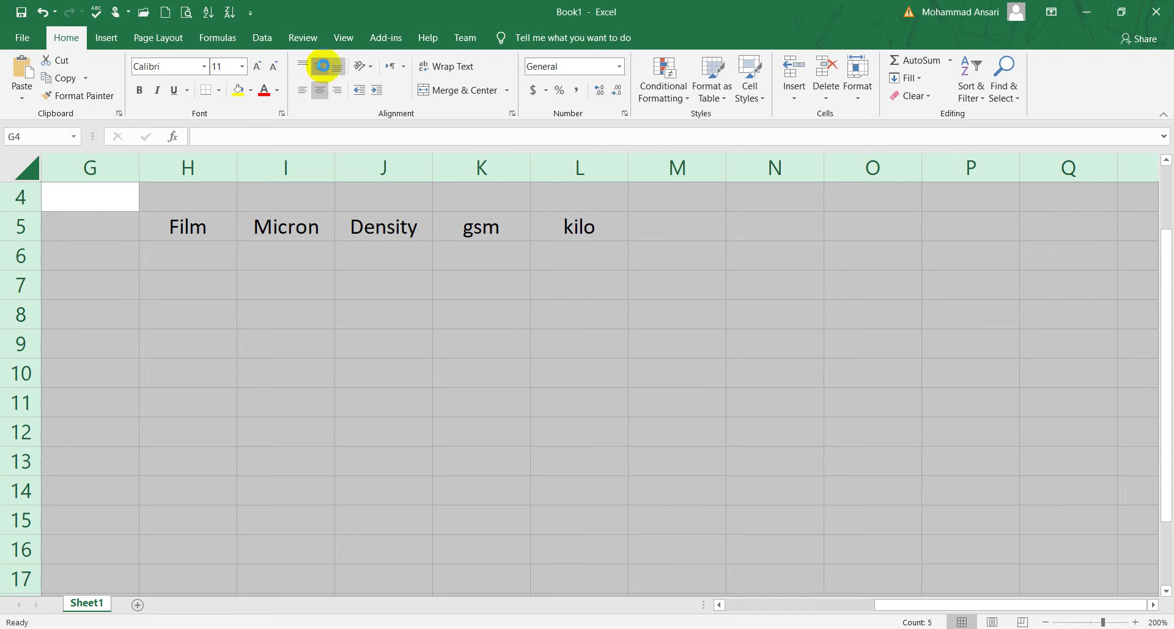
Step: List the layers Pet, Ink, Adhesive, Alu Foil, Adhesive and Poly in cells H6 to H11 under Film
left_click(183, 262)
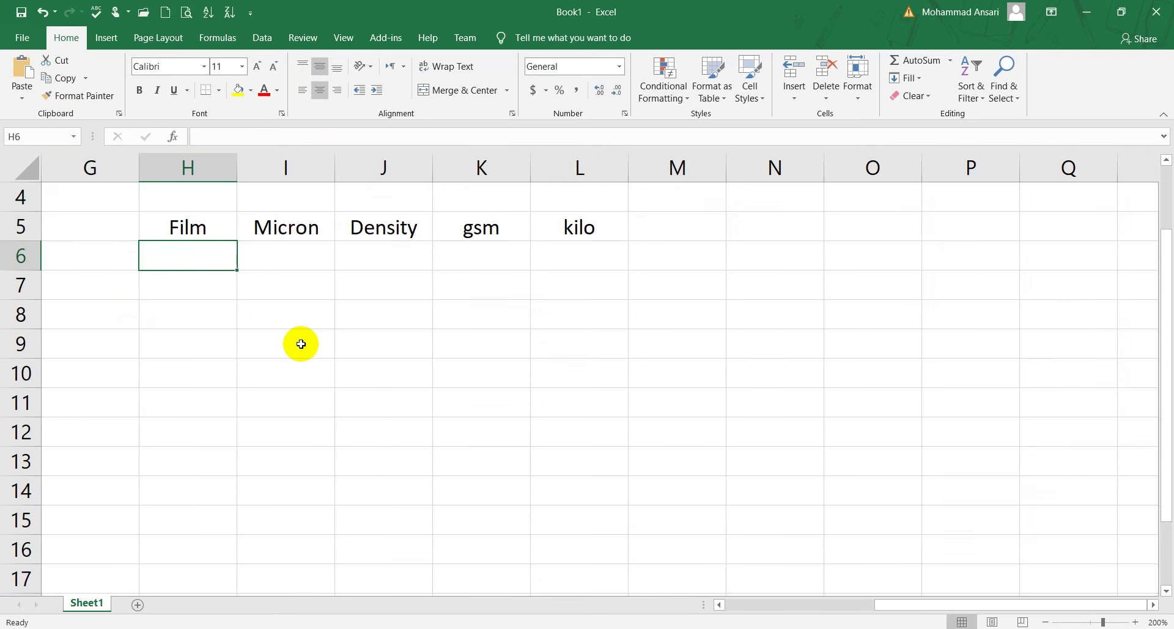
type("Pet")
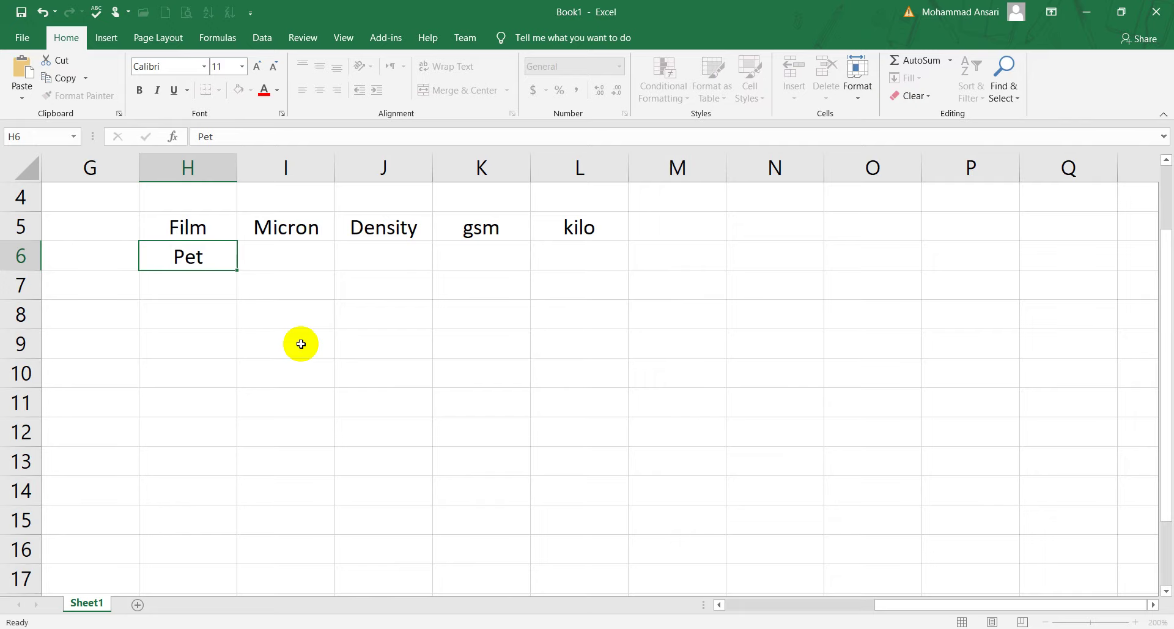
key("Return")
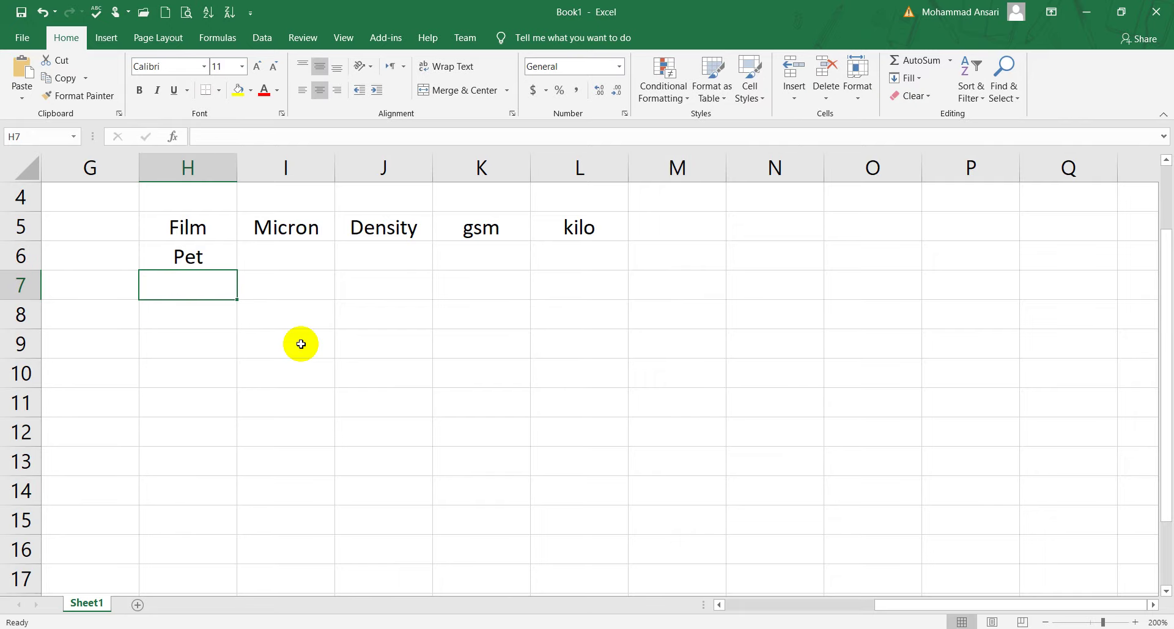
type("Ink")
key("Return")
type("Adhesive")
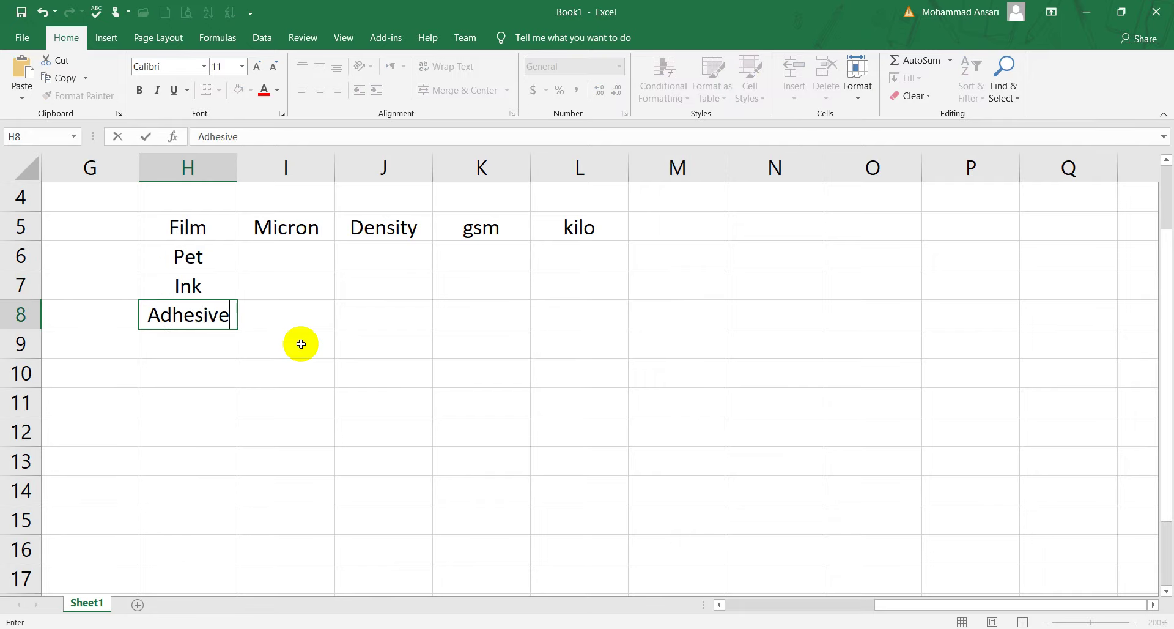
key("Return")
type("Foi")
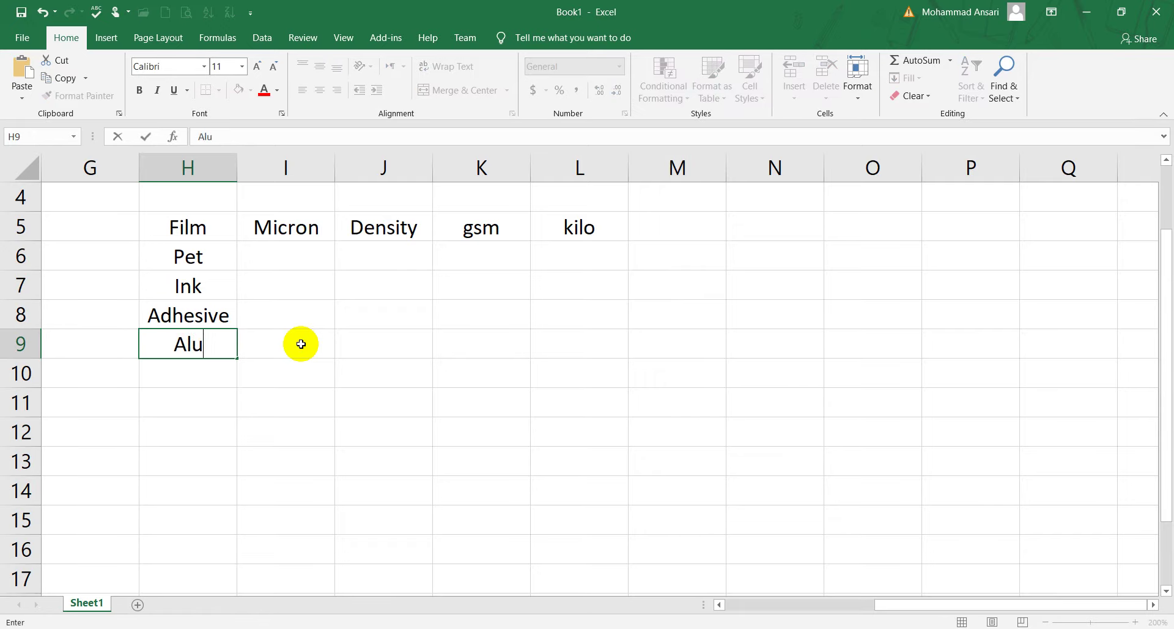
type("Foil")
key("Return")
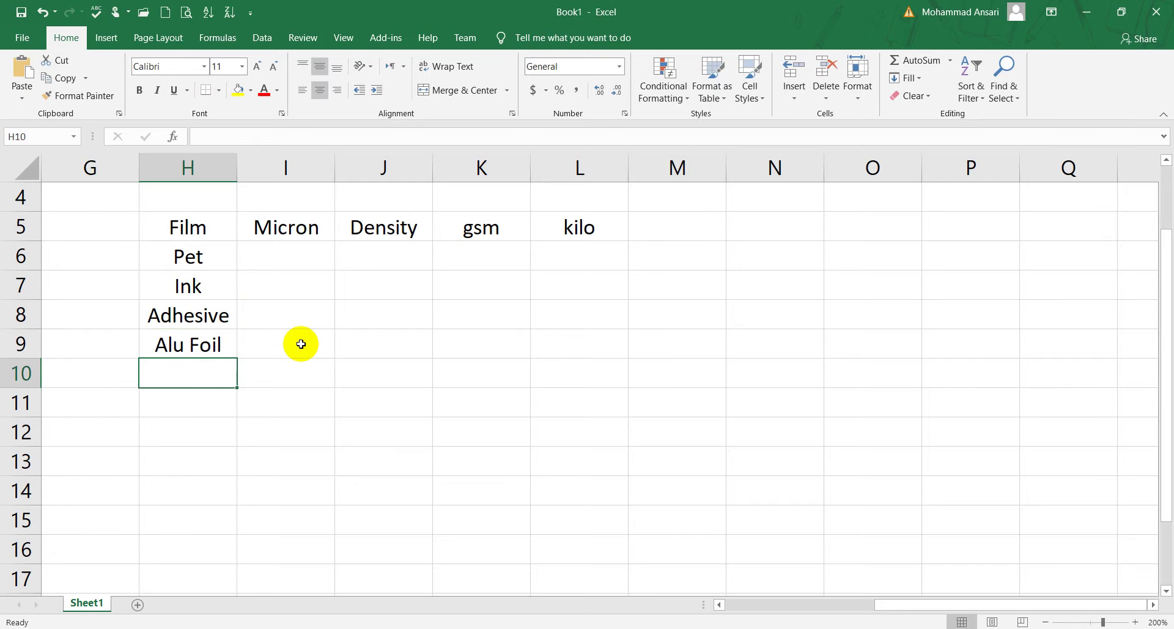
type("Adhe")
key("Return")
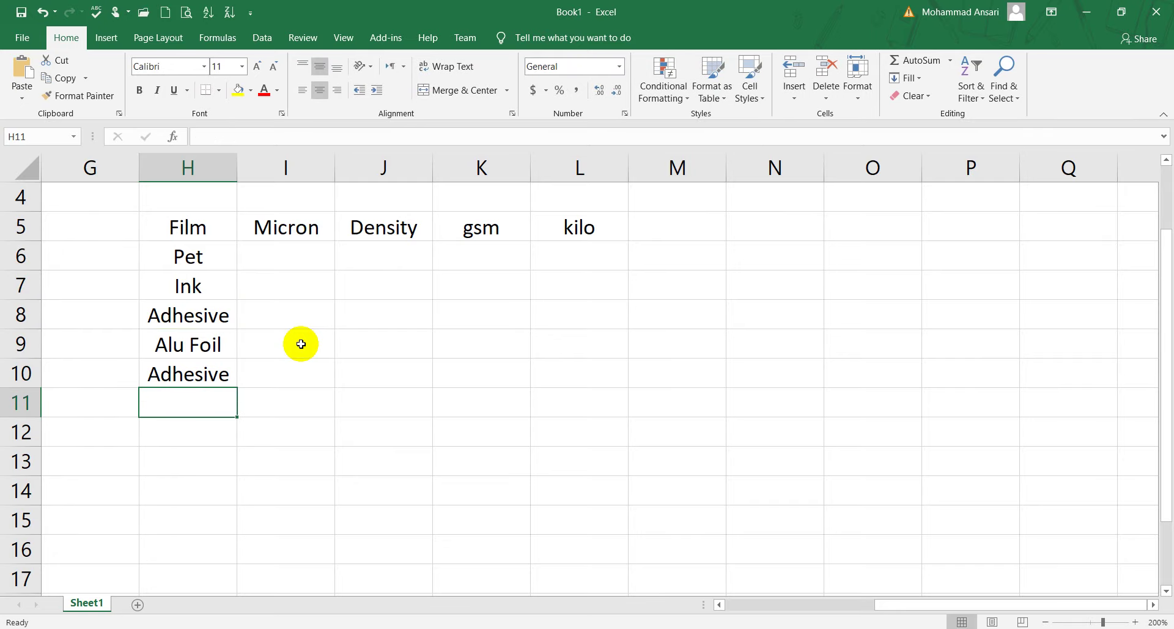
type("Poly")
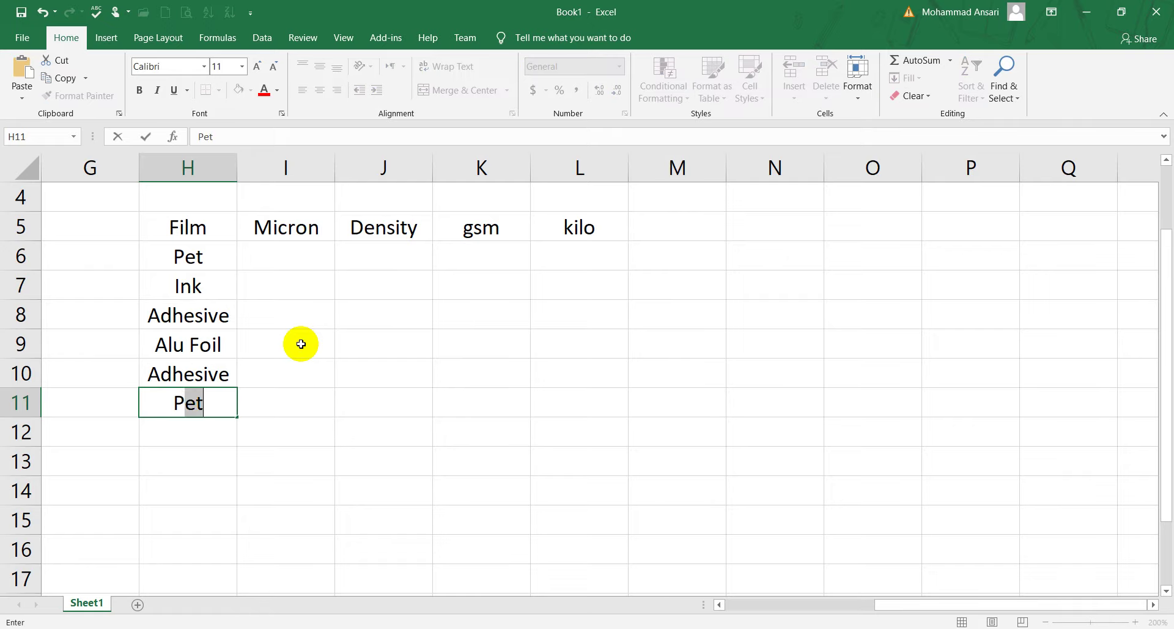
Step: Fill the Micron column from Pet down to Poly with 12, 1, 1, 9, 1 and 60
left_click(283, 252)
type("12")
left_click(281, 284)
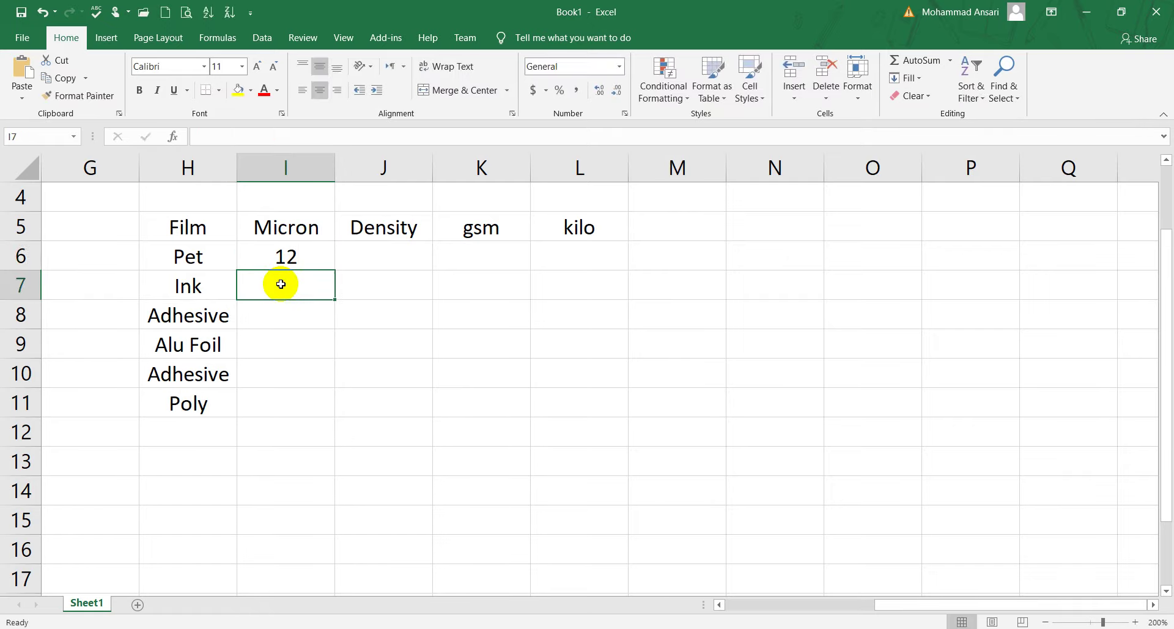
left_click(266, 313)
type("1")
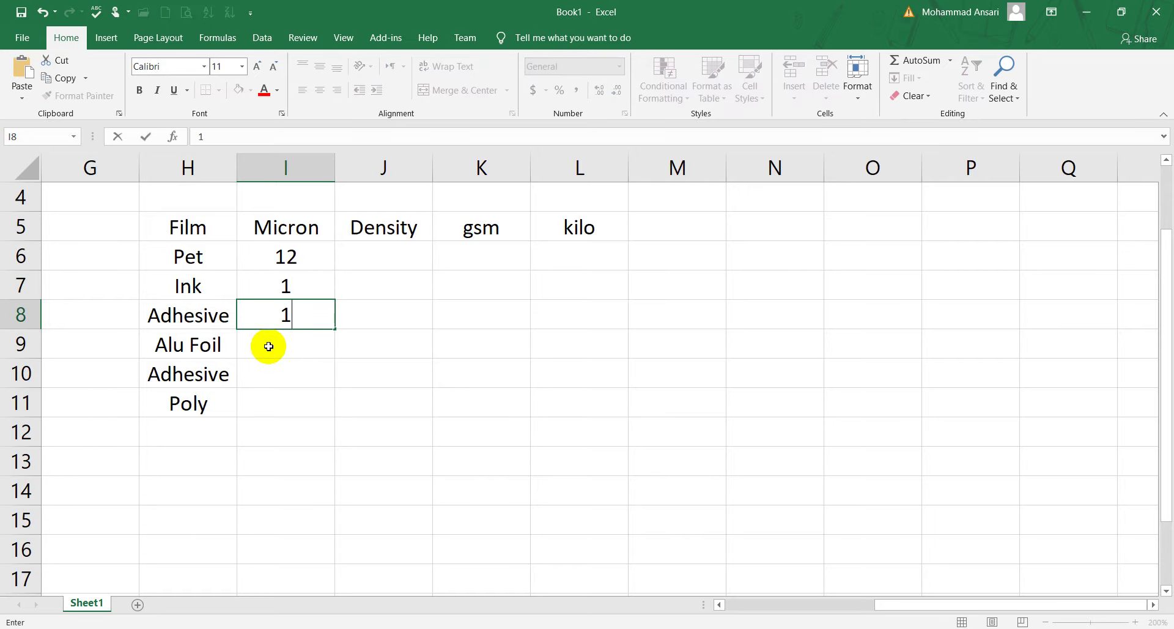
left_click(268, 346)
type("9")
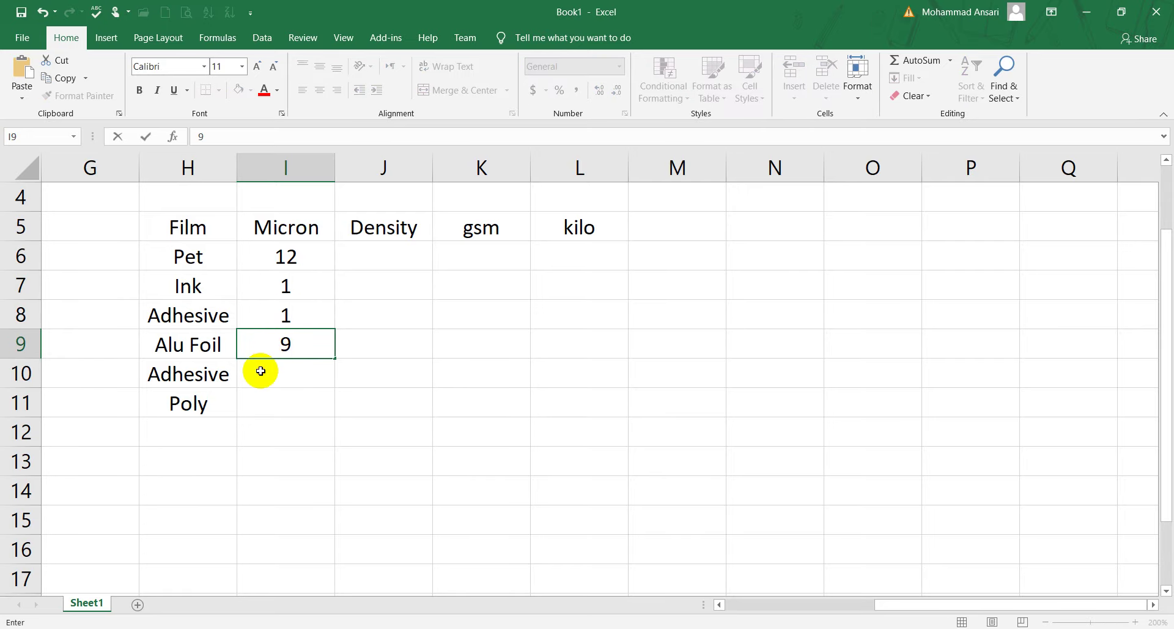
left_click(256, 378)
type("1")
left_click(254, 403)
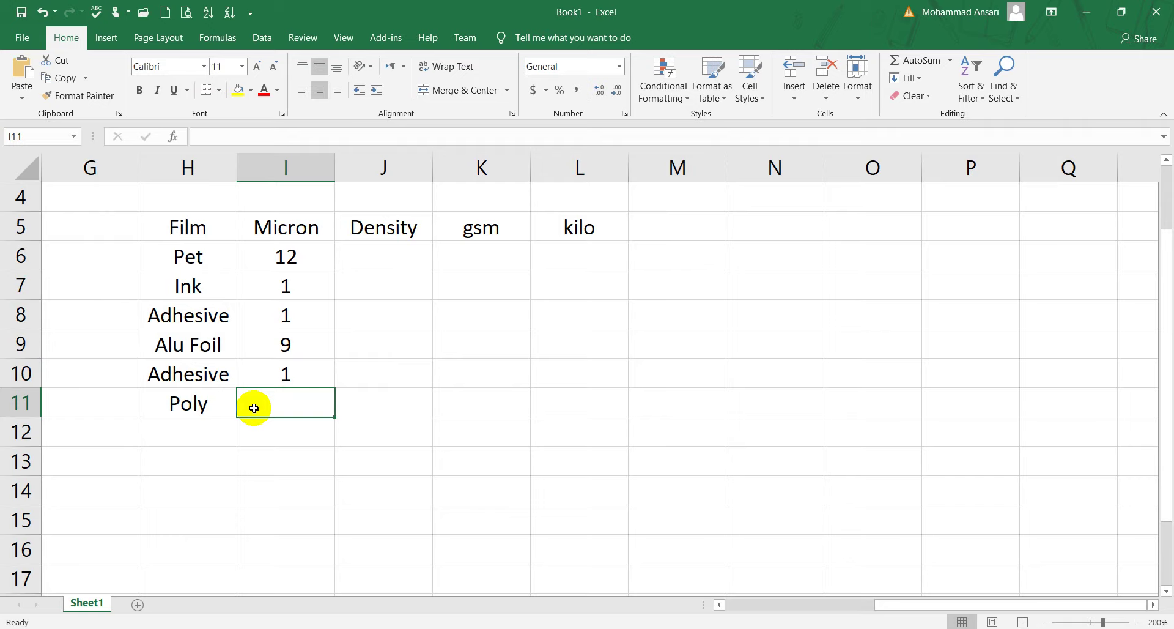
type("60")
Step: Enter densities of 1.4 for Pet, 2.7 for Alu Foil and .93 for Poly
left_click(364, 249)
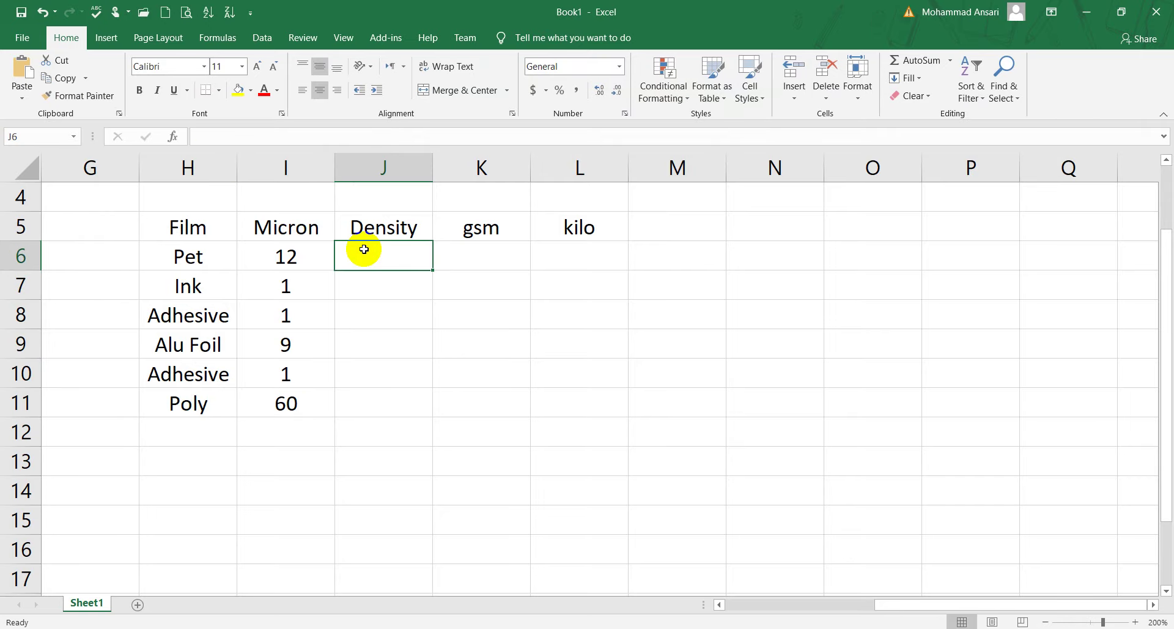
type("1.4")
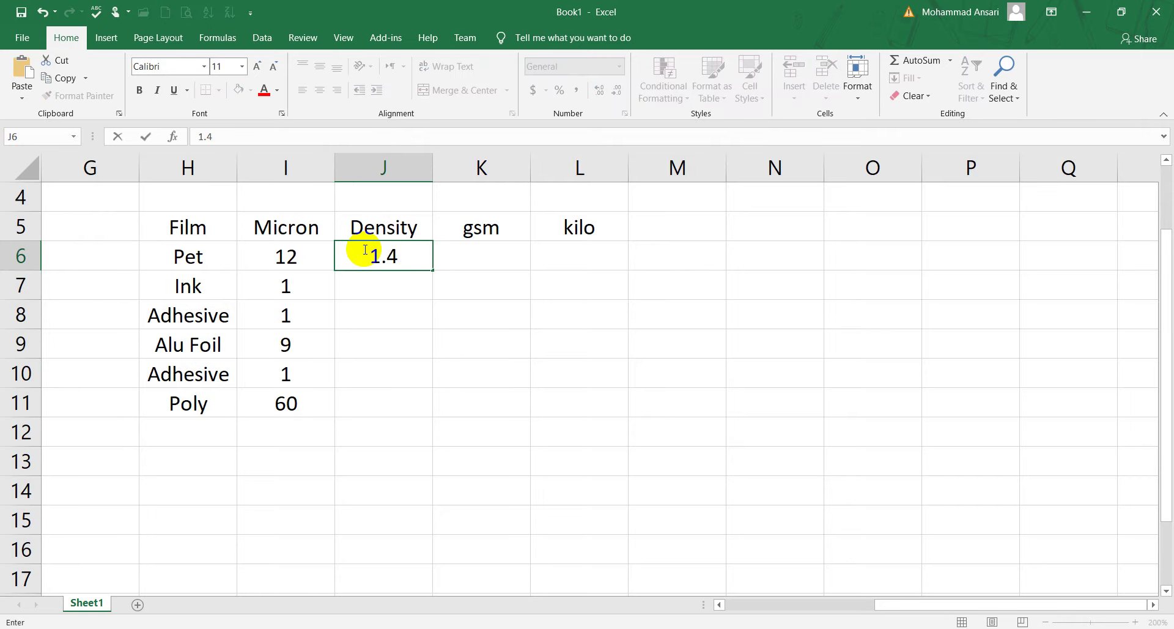
left_click(368, 292)
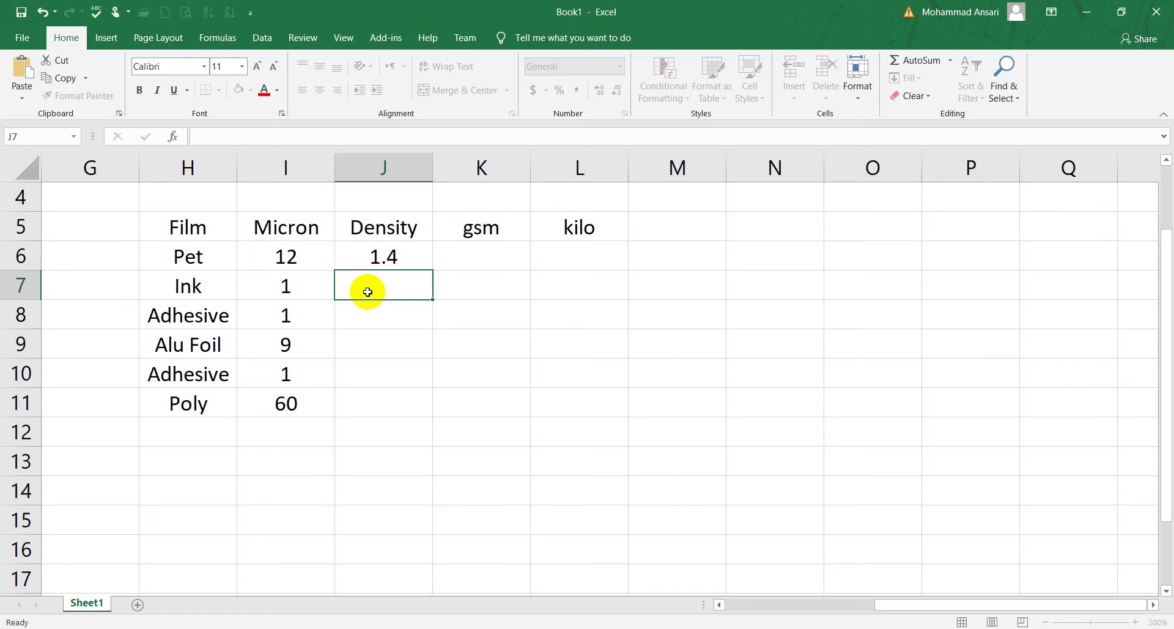
left_click(365, 339)
type("2.")
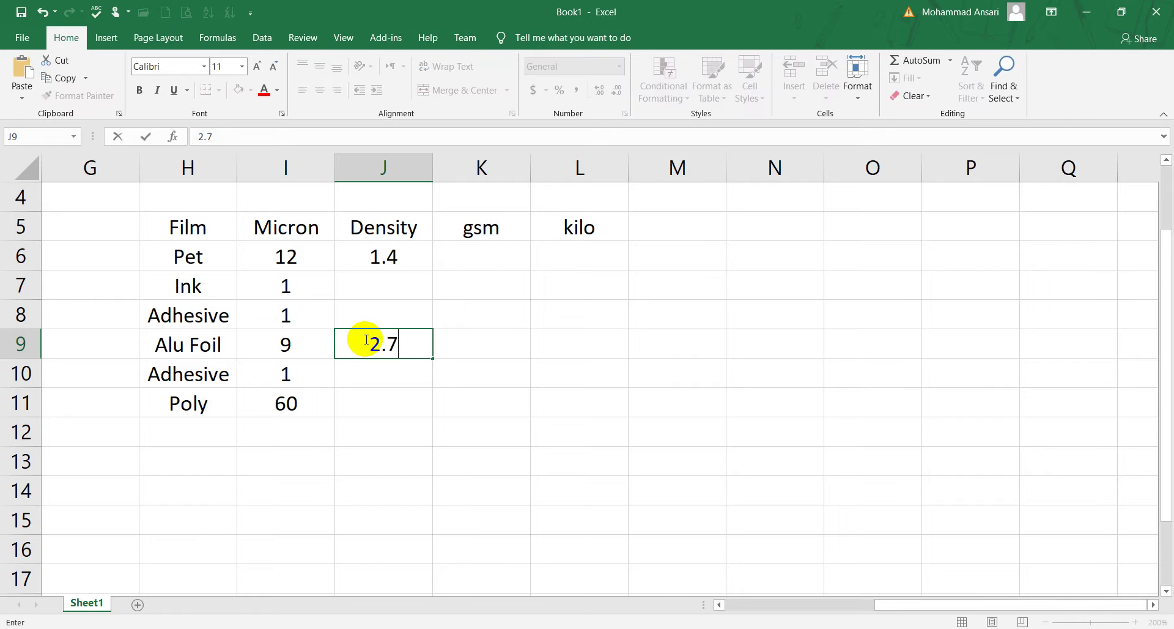
type("7")
left_click(356, 405)
type(".93")
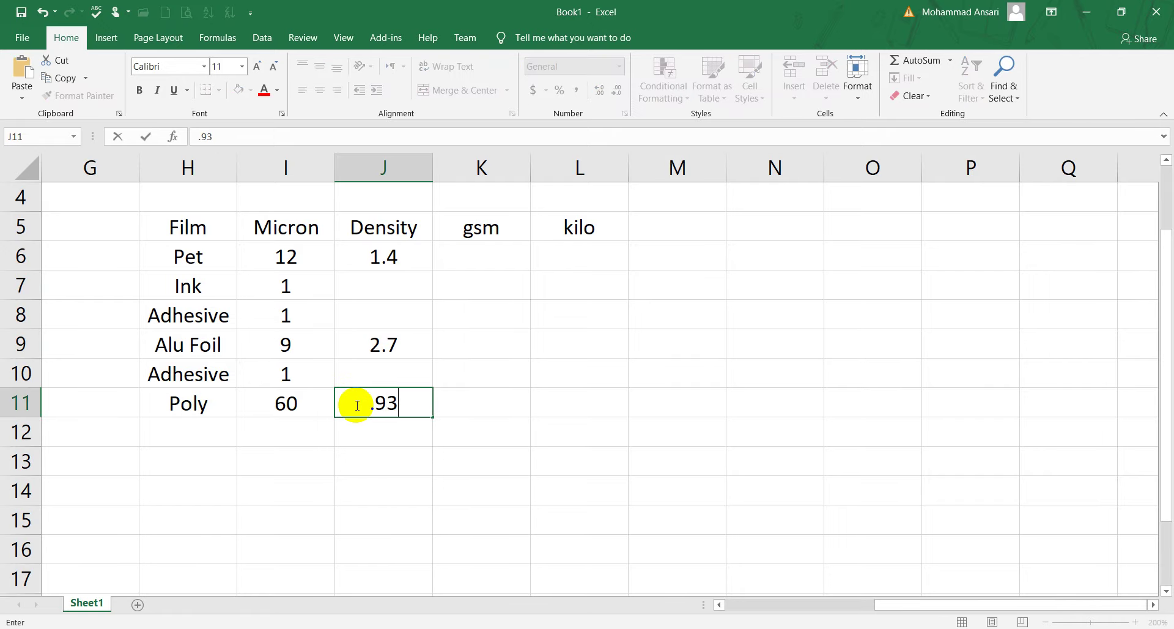
left_click(350, 489)
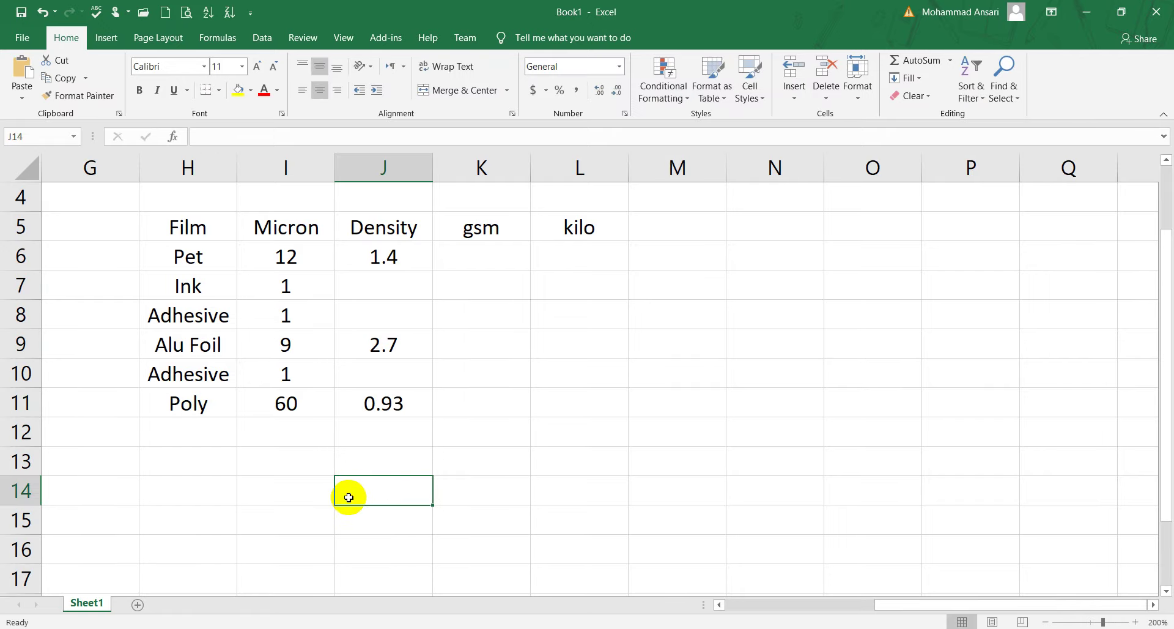
Step: Calculate Pet's gsm in K6 by multiplying its micron by its density with =I6*J6
left_click(481, 258)
type("=")
left_click(310, 257)
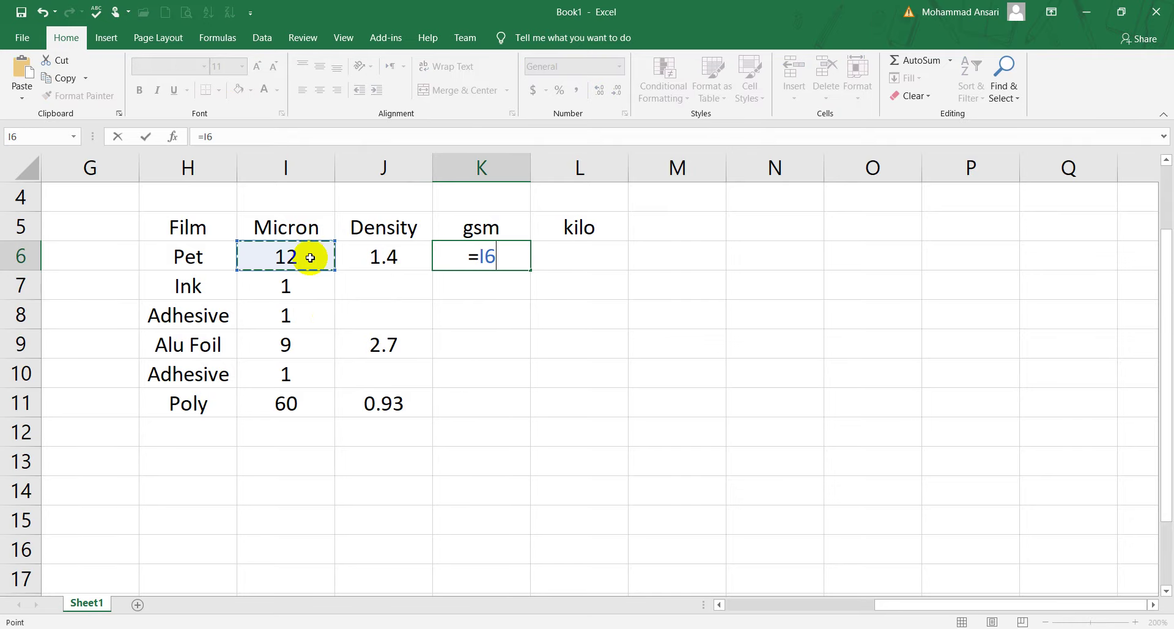
type("*")
left_click(385, 256)
key("Return")
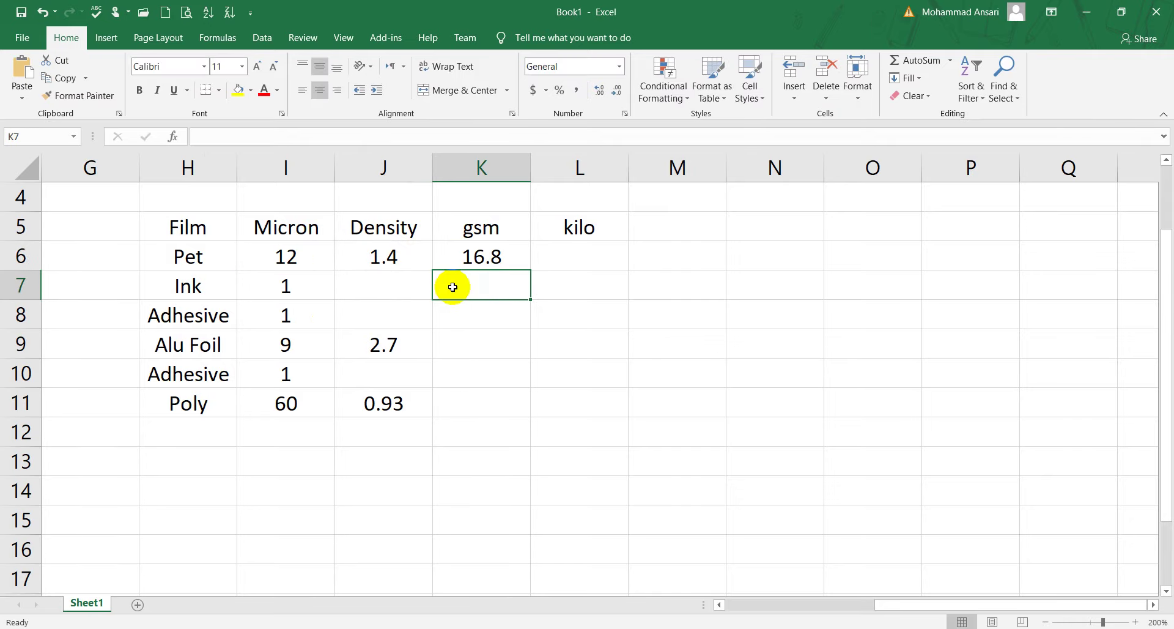
Step: Enter gsm values of 1.5 for Ink and 2 for the first Adhesive layer
type("1.5")
key("Return")
type("2")
key("Return")
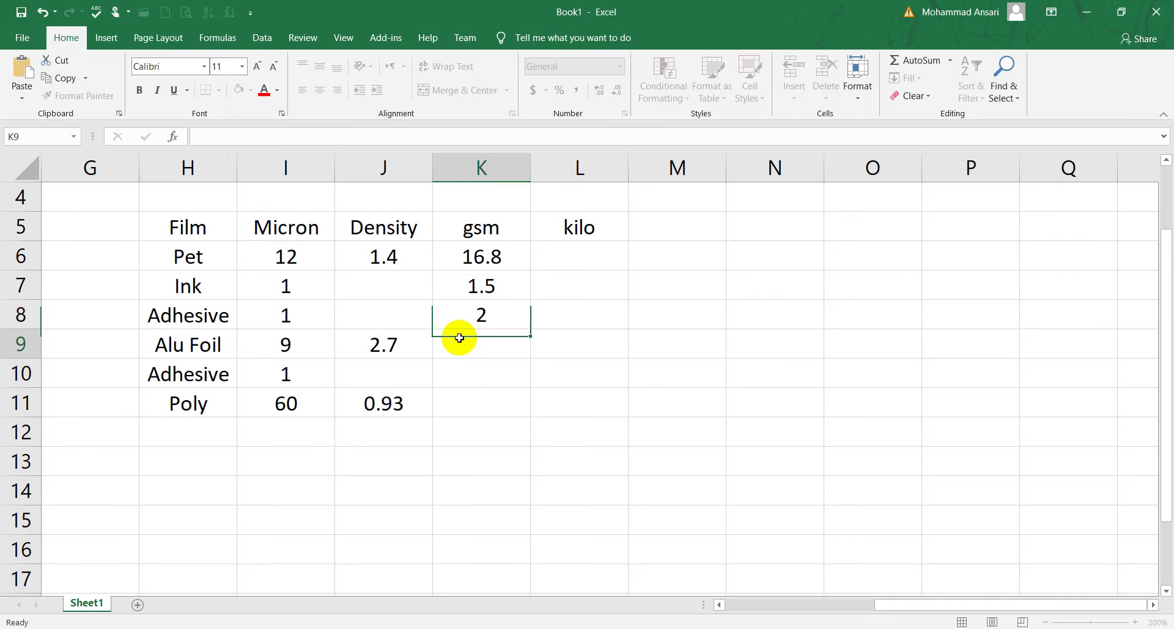
Step: Calculate Alu Foil's gsm with =I9*J9 and enter =2 as the second Adhesive layer's gsm
type("=")
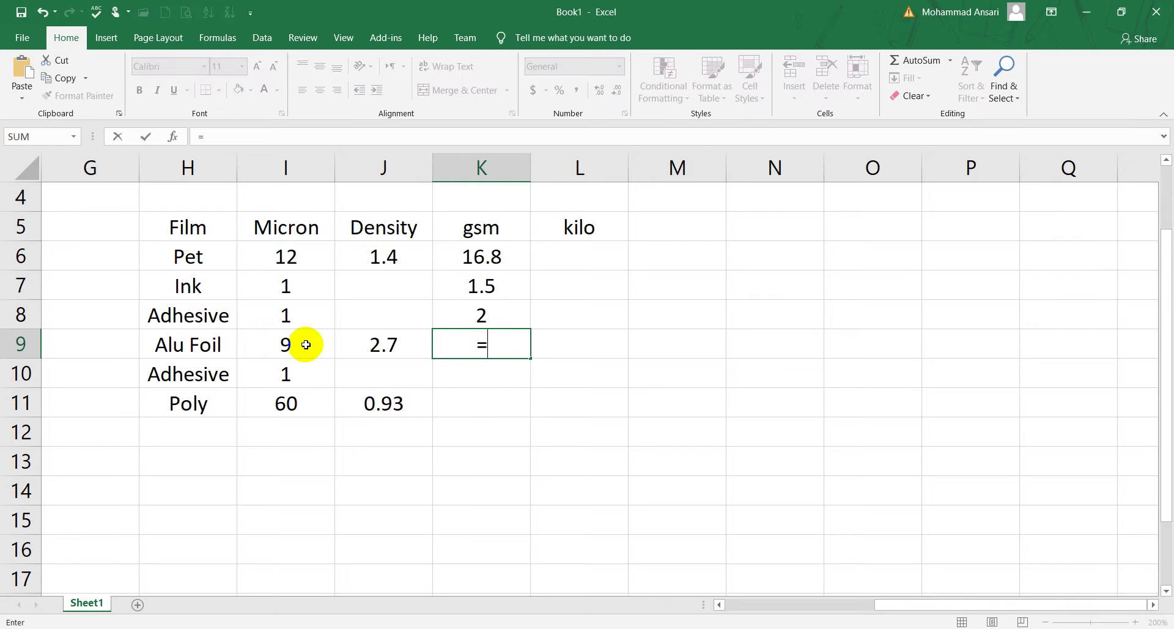
left_click(312, 343)
type("*")
left_click(381, 347)
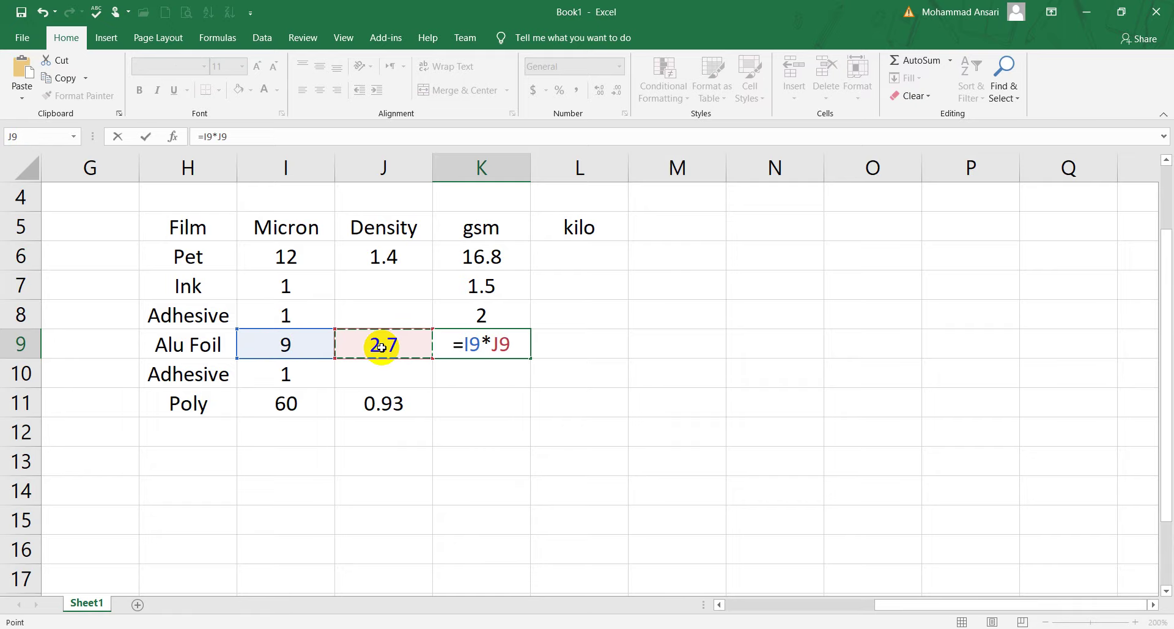
key("Return")
type("=2")
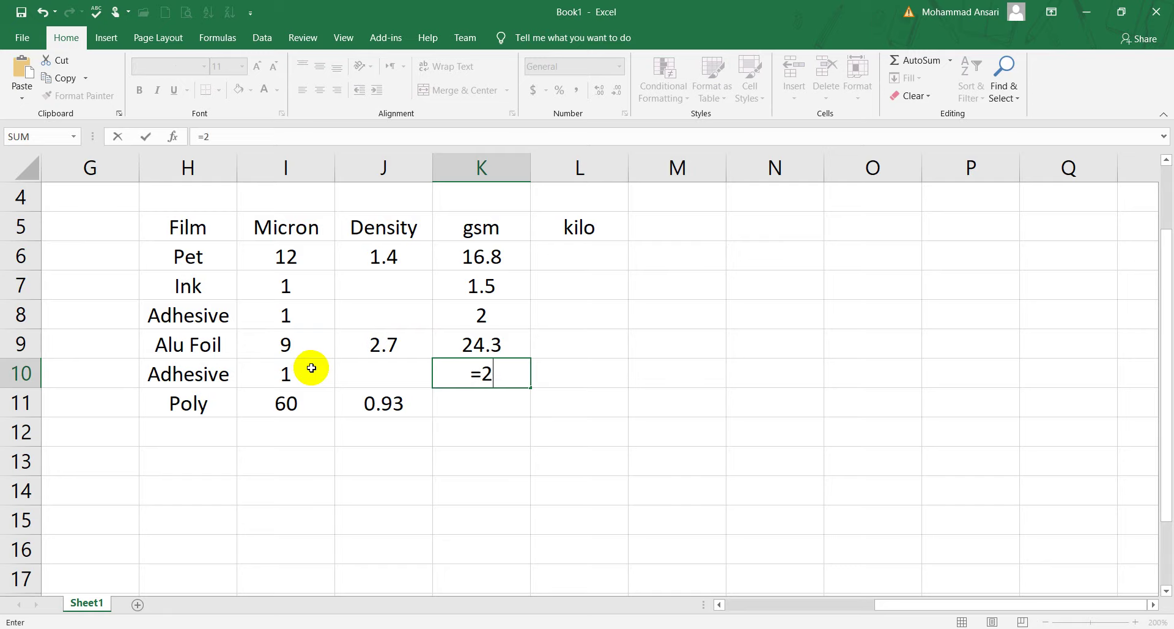
key("Return")
Step: Calculate Poly's gsm in K11 with the formula =I11*J11
type("=")
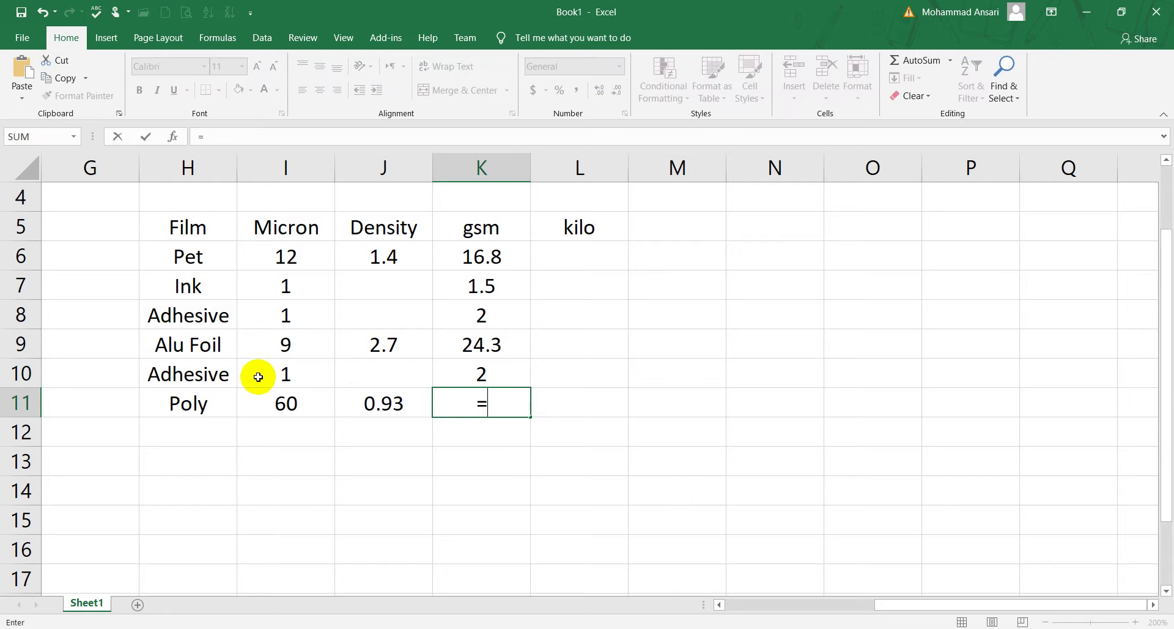
left_click(281, 402)
type("*")
left_click(353, 396)
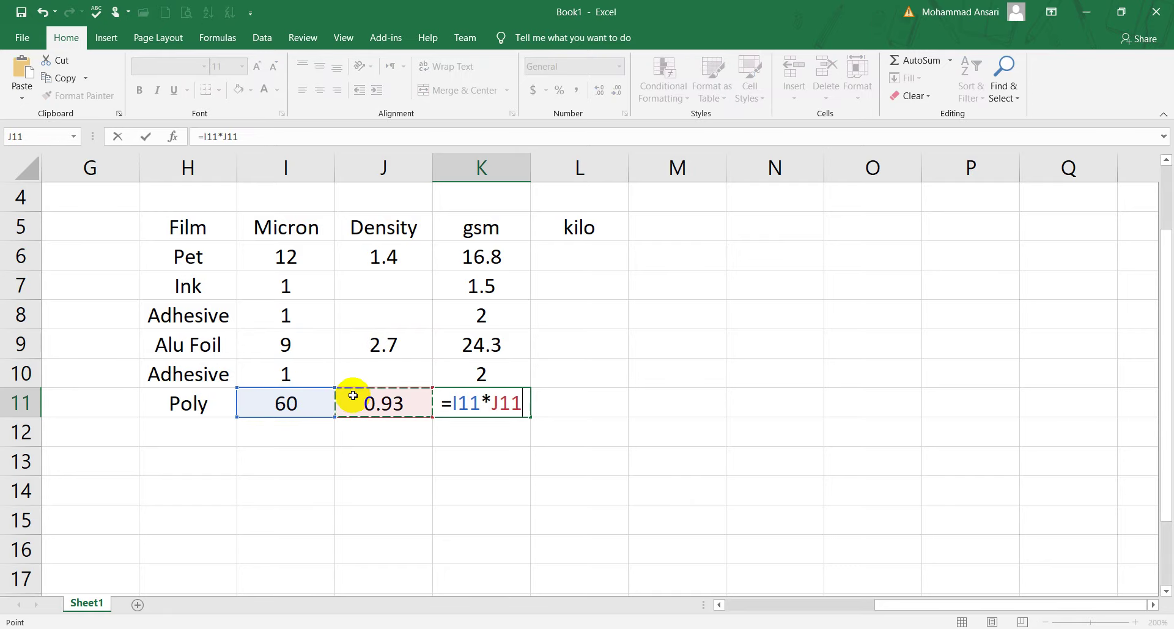
key("Return")
Step: Total the gsm column in K13 and the Micron column in I13 with AutoSum
left_click(479, 465)
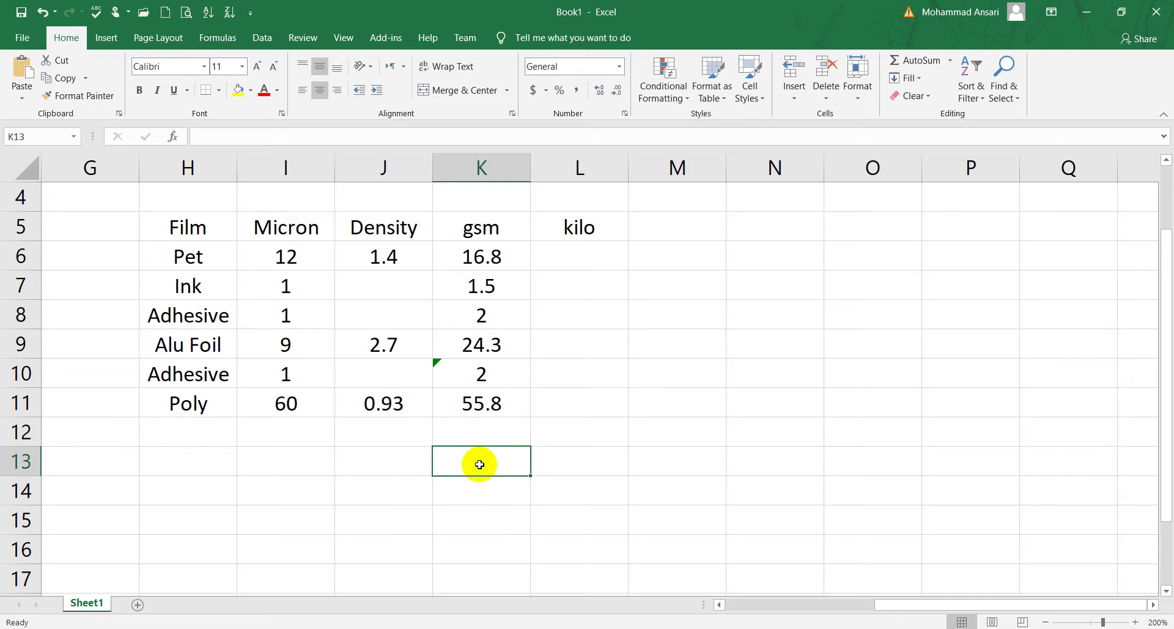
left_click(924, 57)
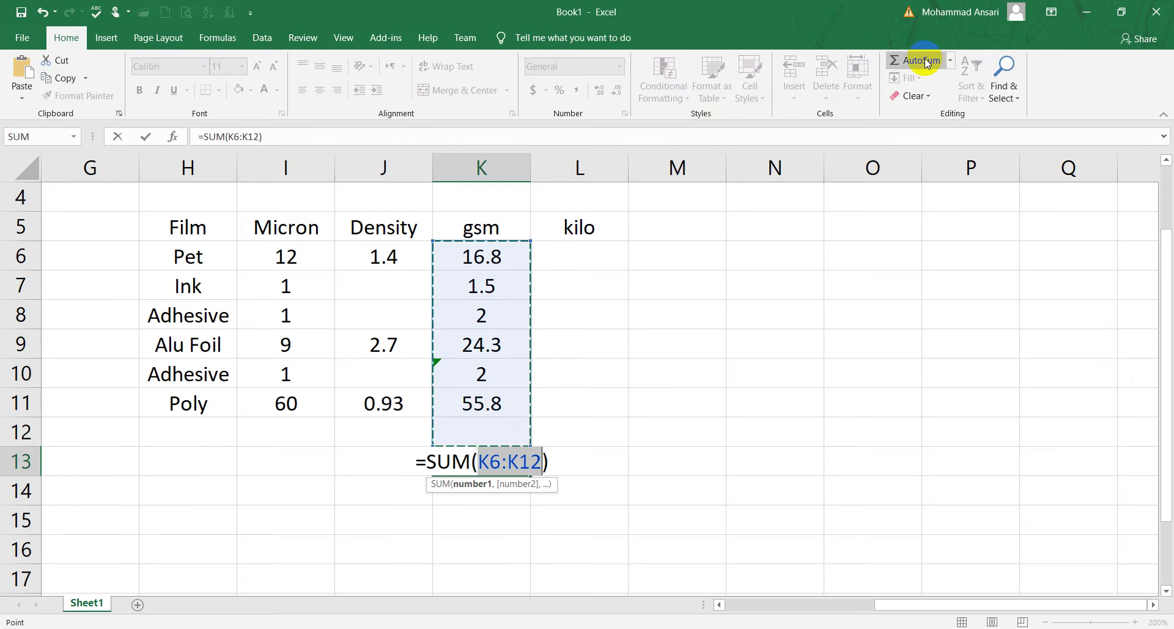
key("Return")
left_click(268, 461)
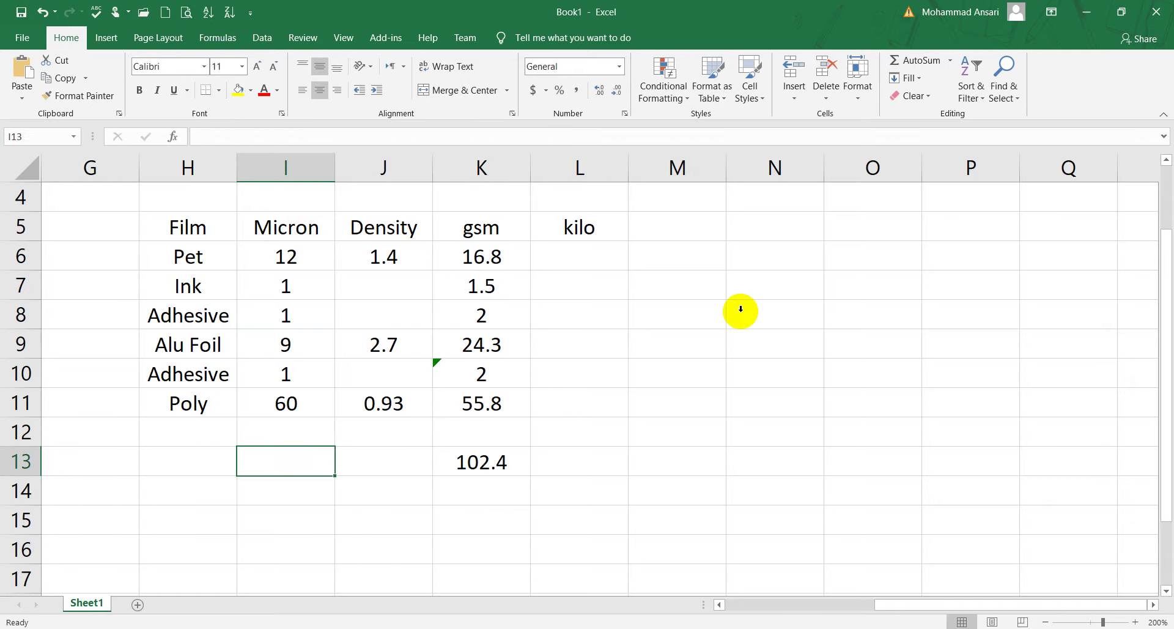
left_click(913, 65)
key("Return")
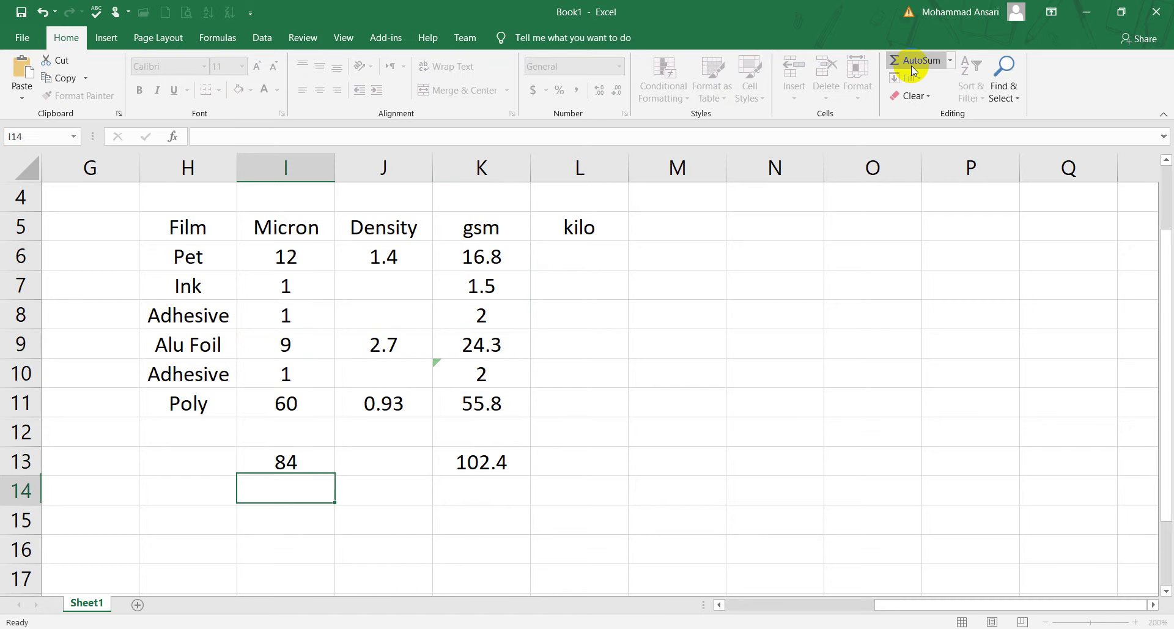
Step: Apply all borders to the table range H5:L13
left_click_drag(190, 226, 566, 461)
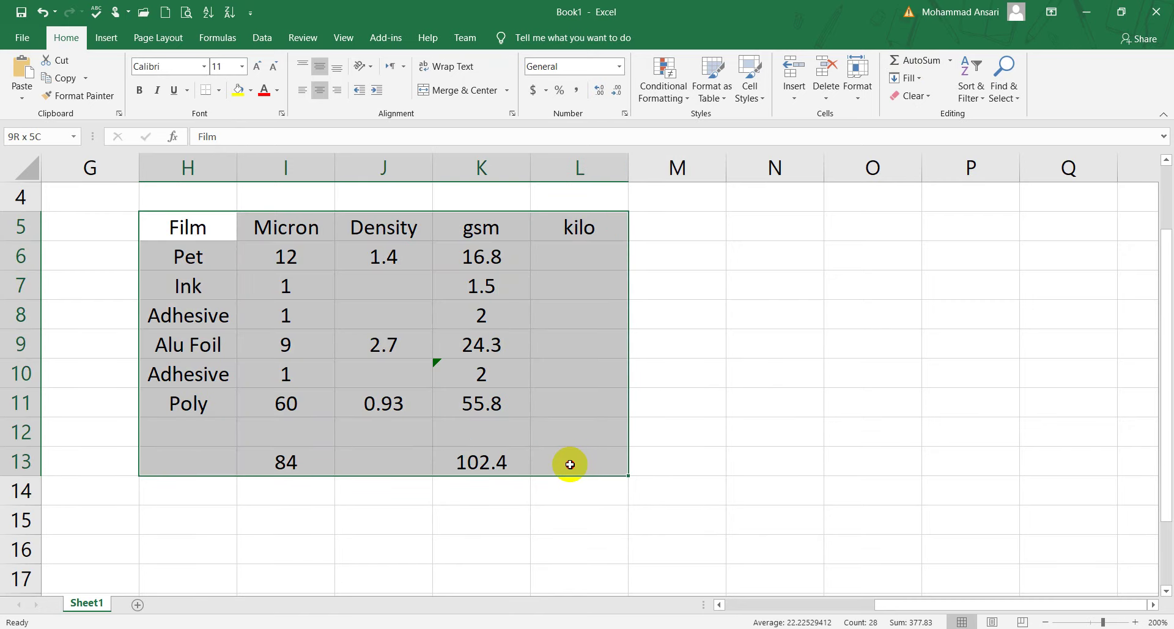
left_click(218, 90)
left_click(243, 227)
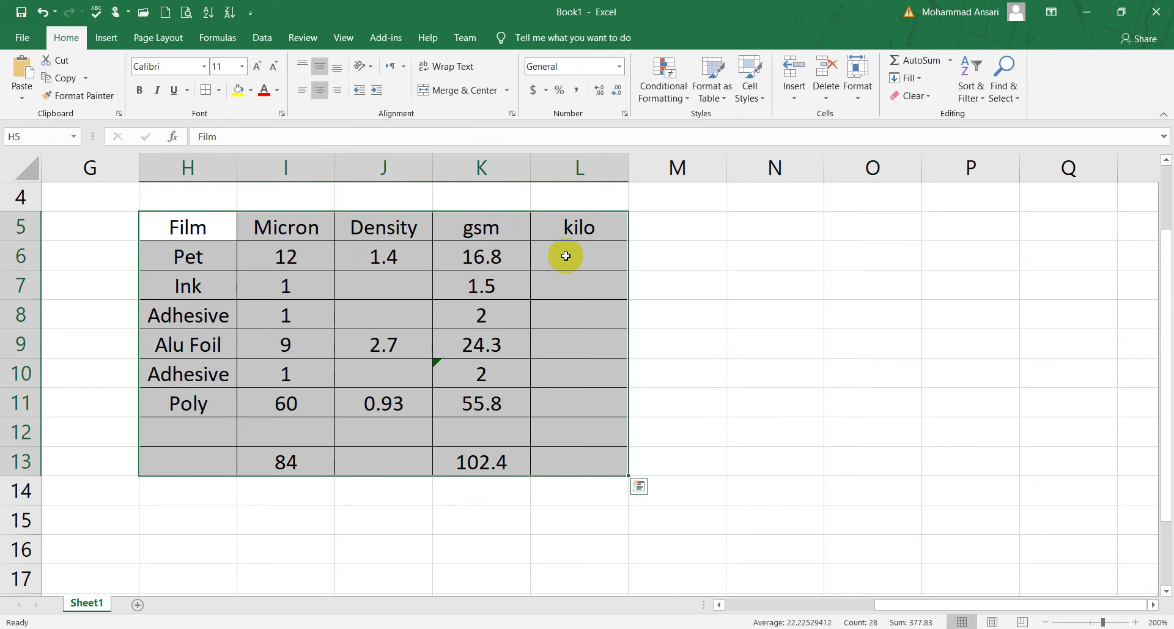
Step: Enter the label "Output →" in cell K4 above the gsm heading
left_click(499, 213)
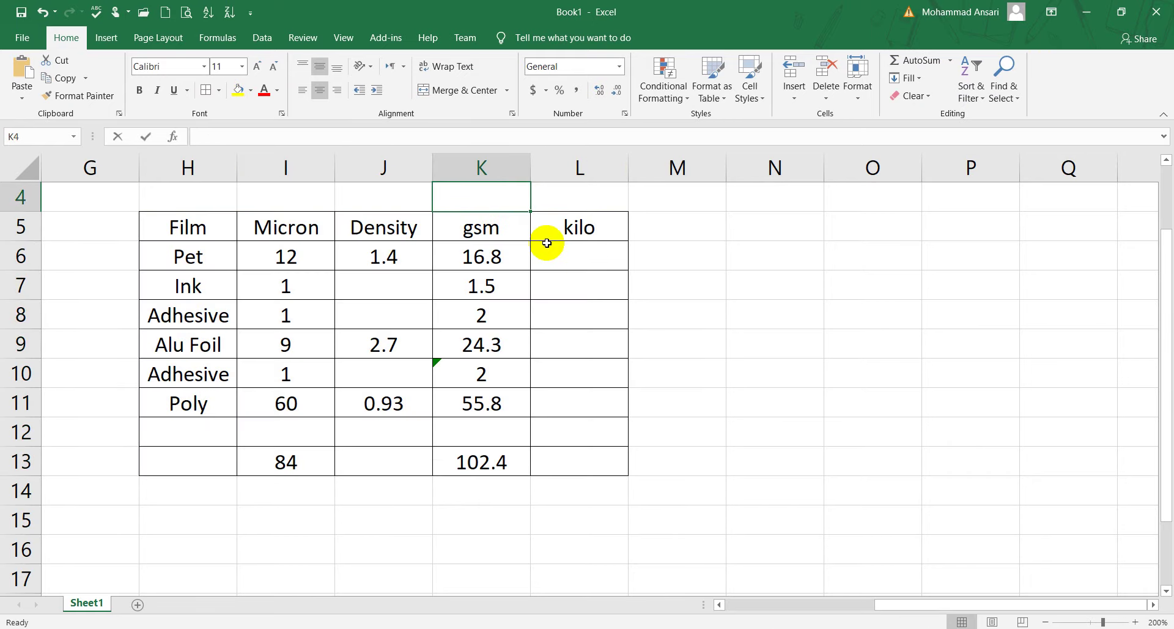
type("Output")
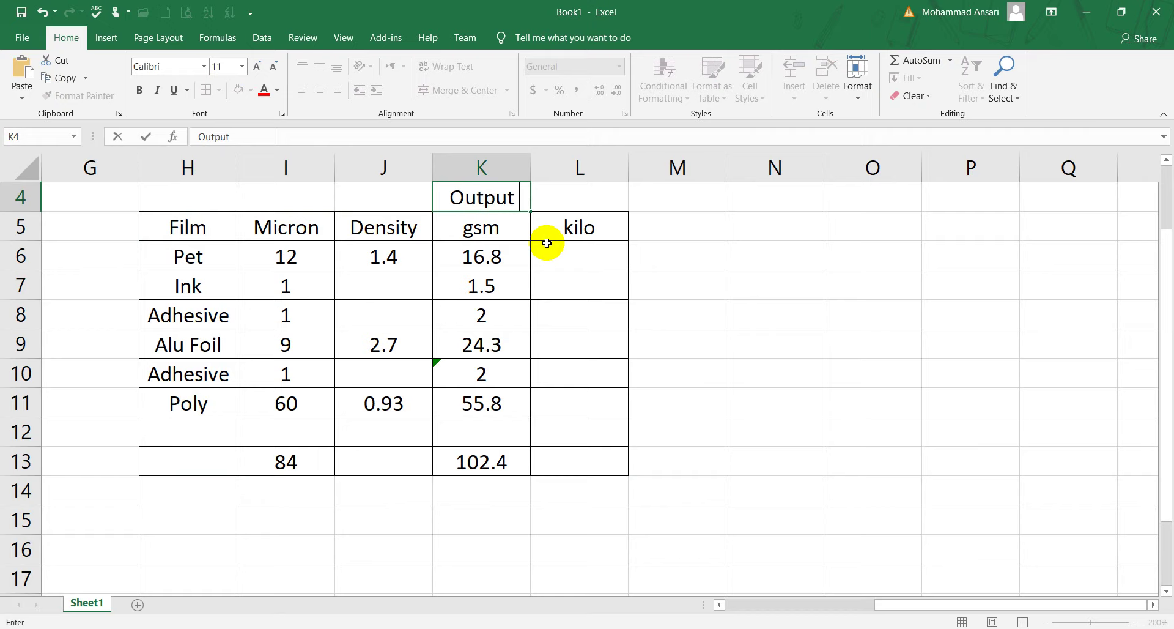
type(" →")
key("Up")
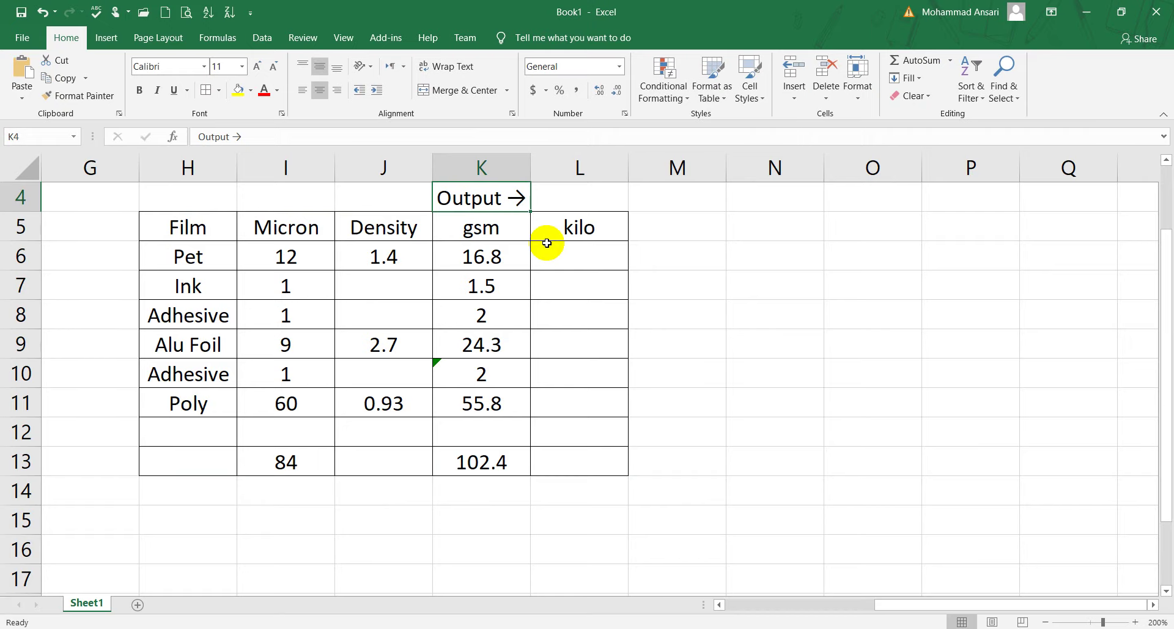
Step: Enter 5000 as the output quantity in cell L4, beside the Output label
left_click(563, 204)
type("5000")
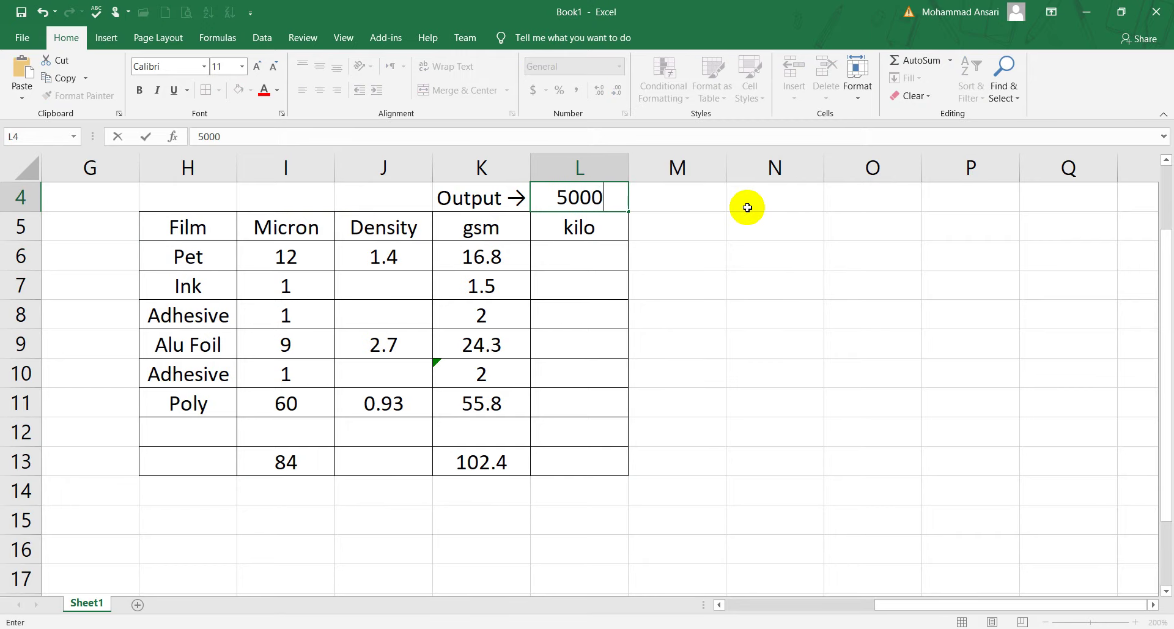
key("Return")
Step: Add the unit "(kg)" before the arrow in the Output label in K4
key("Up")
key("Left")
key("F2")
key("Left")
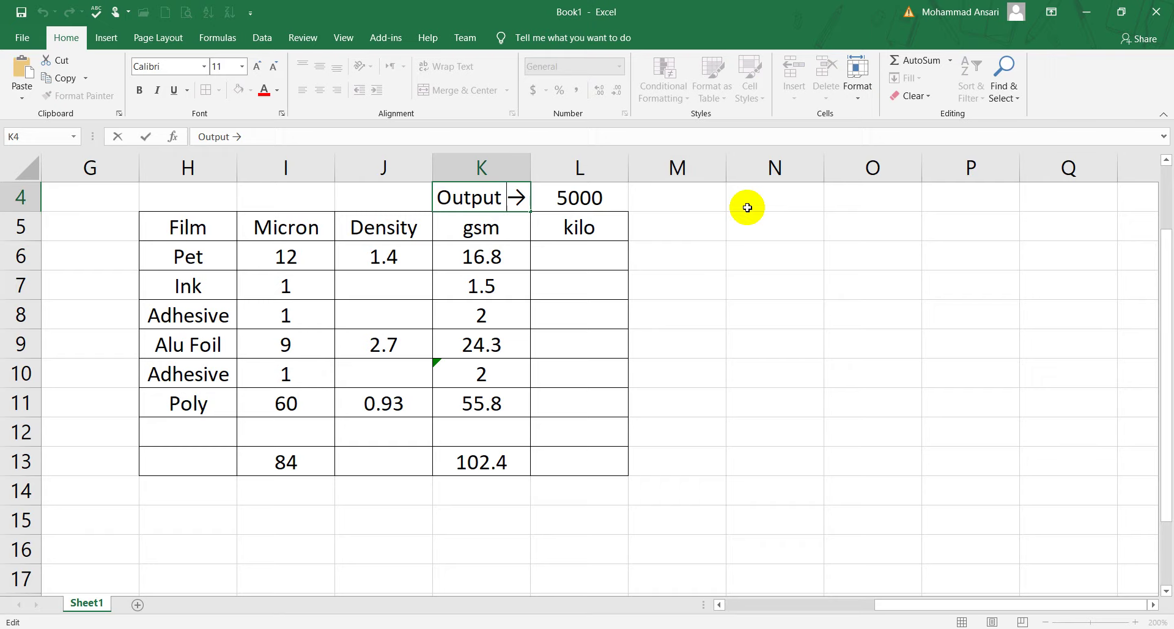
type("(kg)")
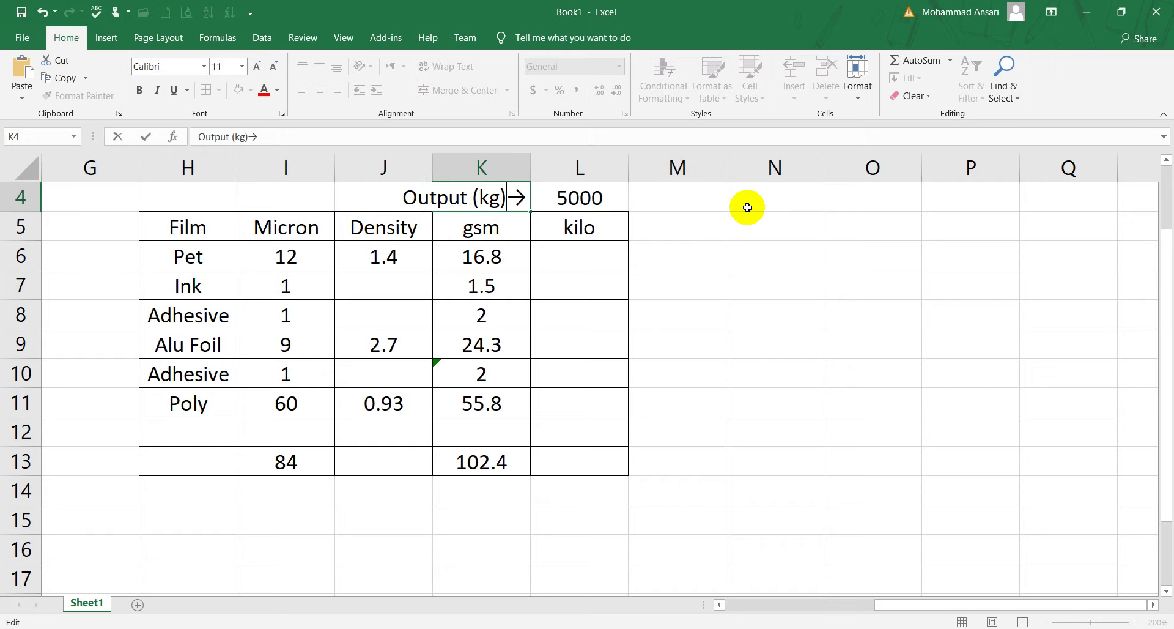
key("Return")
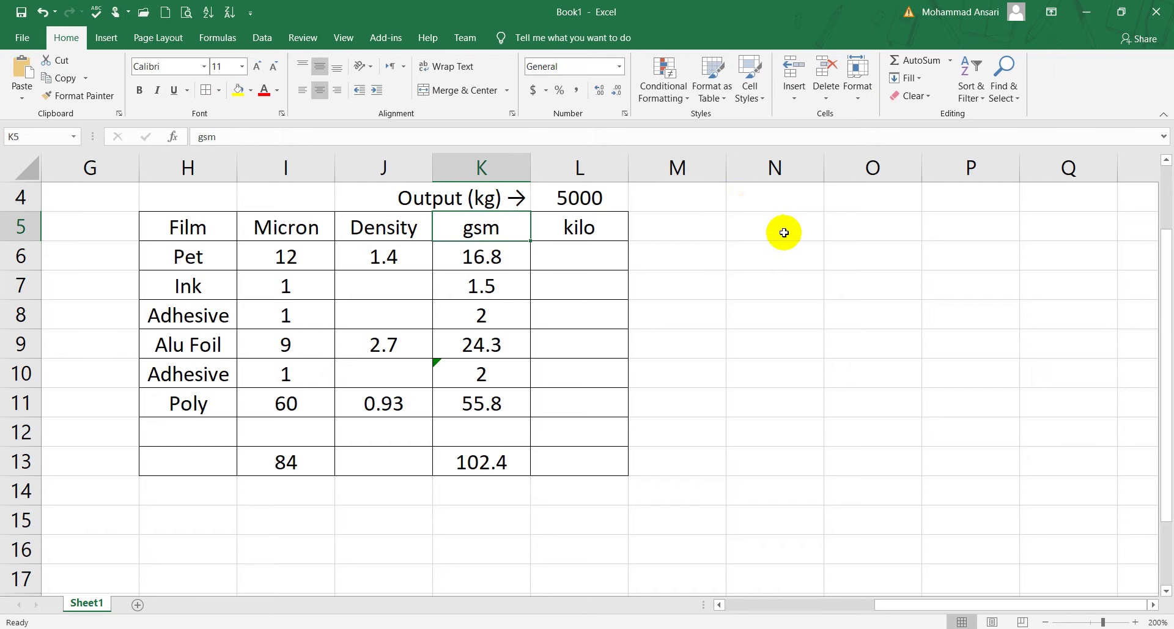
Step: Copy the gsm total formula from K13 into L13 to total the kilo column
left_click(561, 258)
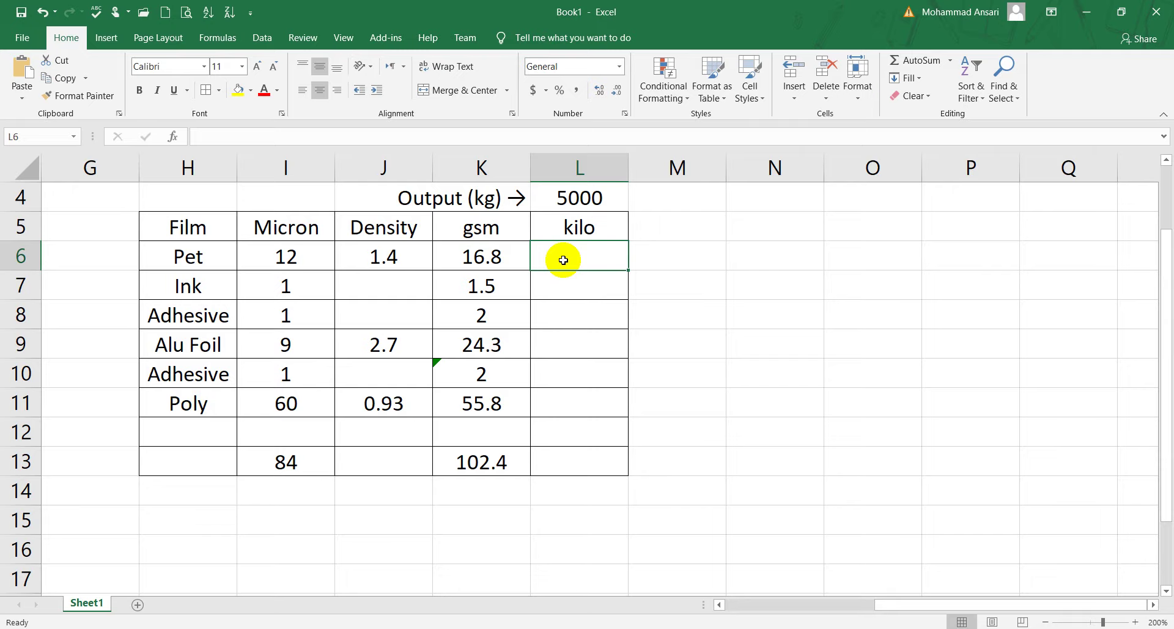
left_click(504, 469)
key("ctrl+c")
left_click(545, 466)
key("ctrl+v")
key("Escape")
right_click(497, 465)
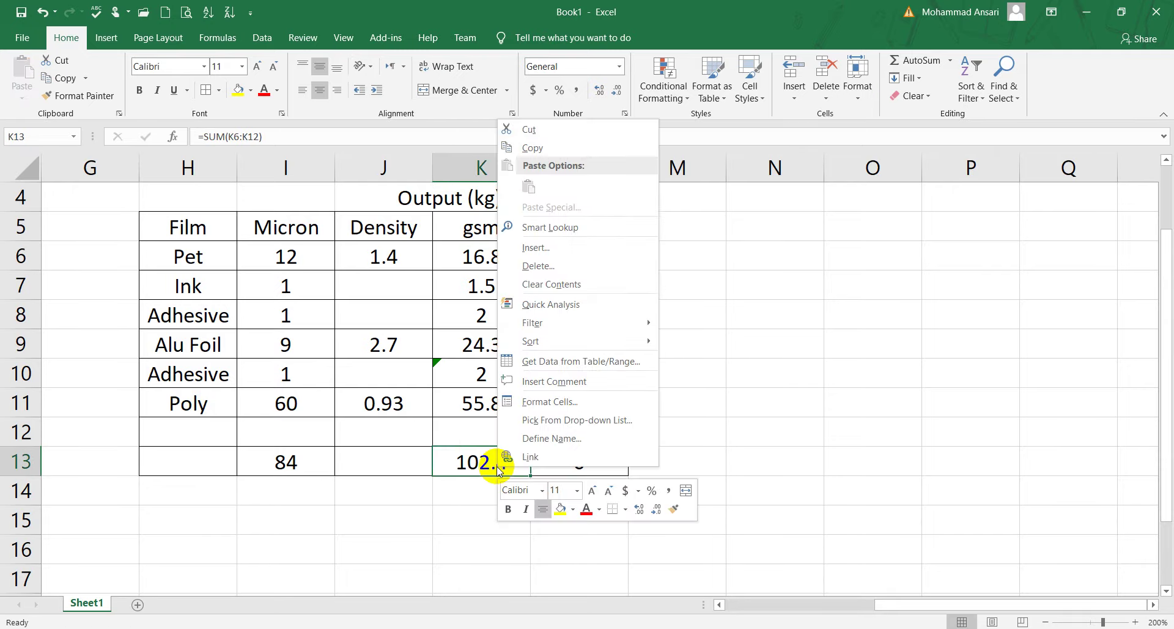
left_click(533, 147)
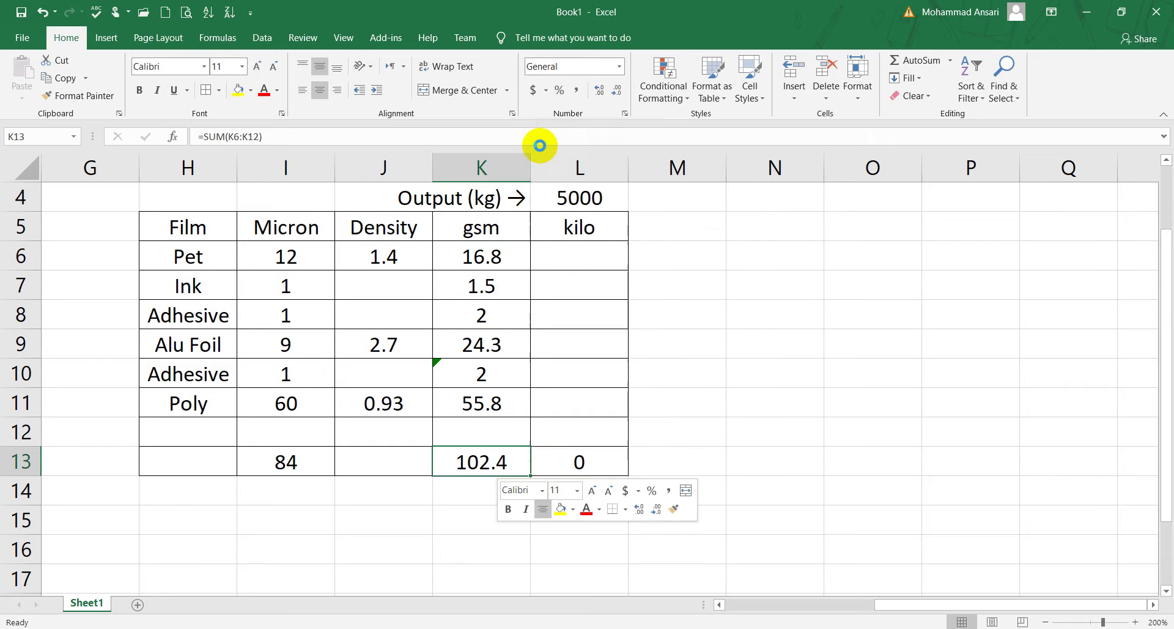
right_click(565, 456)
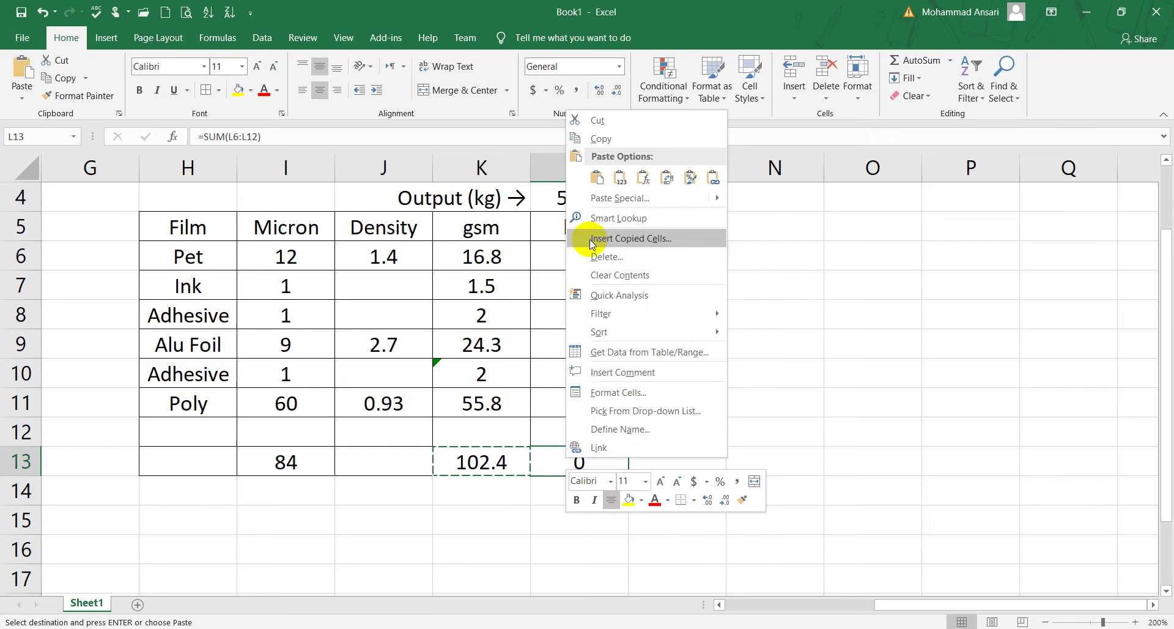
left_click(598, 177)
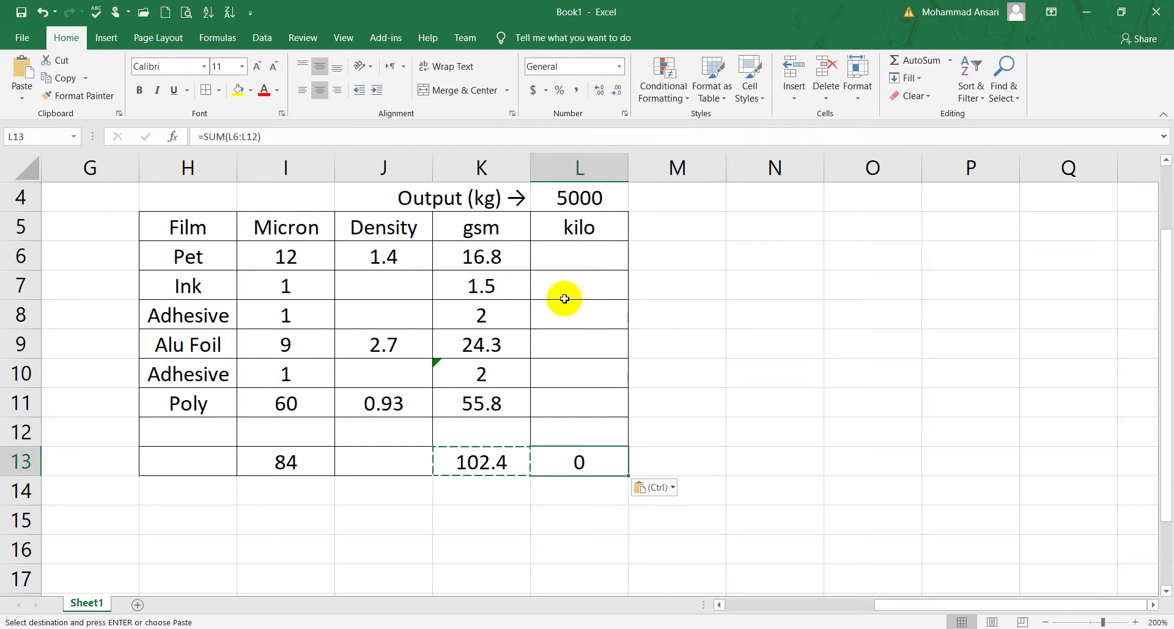
Step: Calculate Pet's kilo requirement in L6 with the formula =K6*L4/K13
left_click(563, 255)
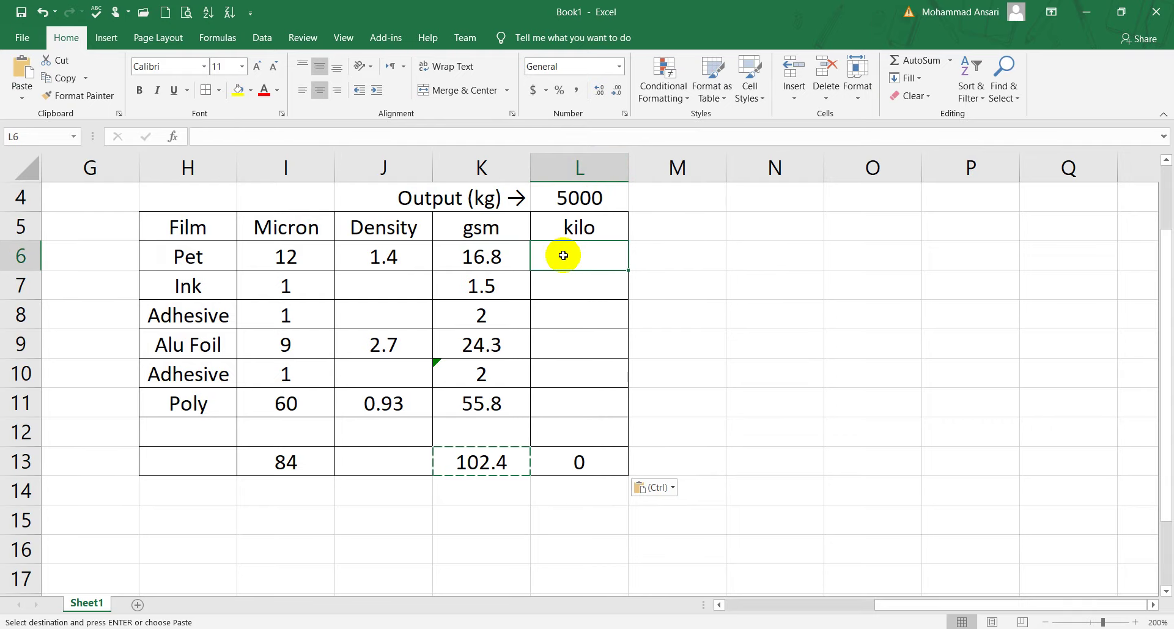
type("=")
left_click(494, 255)
type("*")
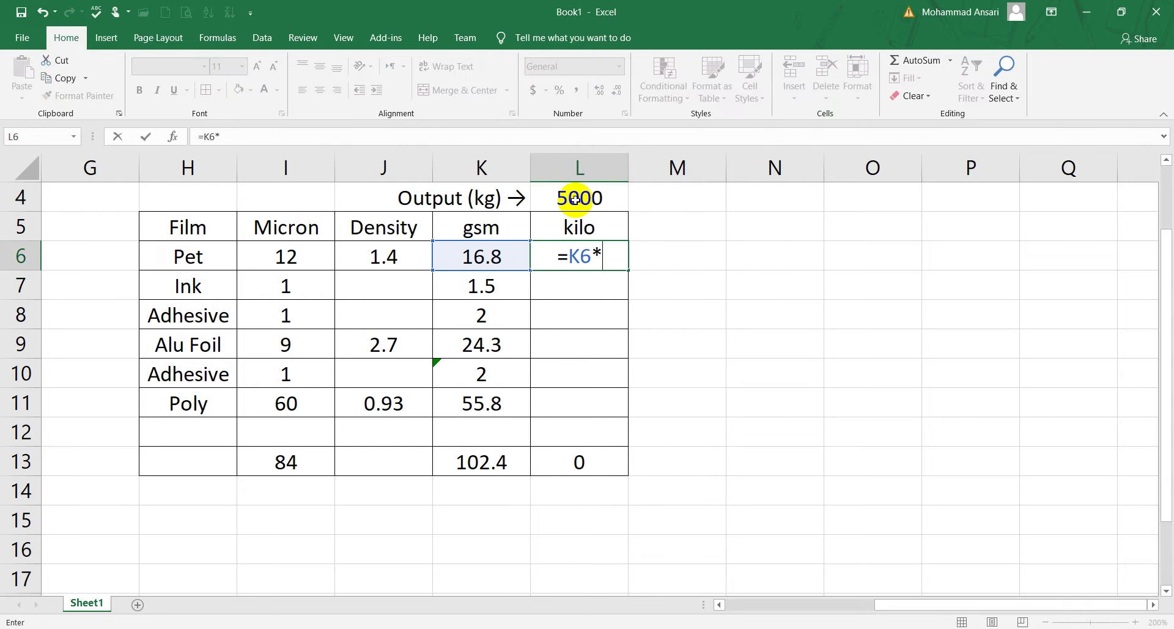
left_click(575, 198)
type("/")
left_click(500, 464)
key("Return")
Step: Format the Density, gsm and kilo values in J6:L13 to two decimal places
left_click_drag(553, 257, 426, 461)
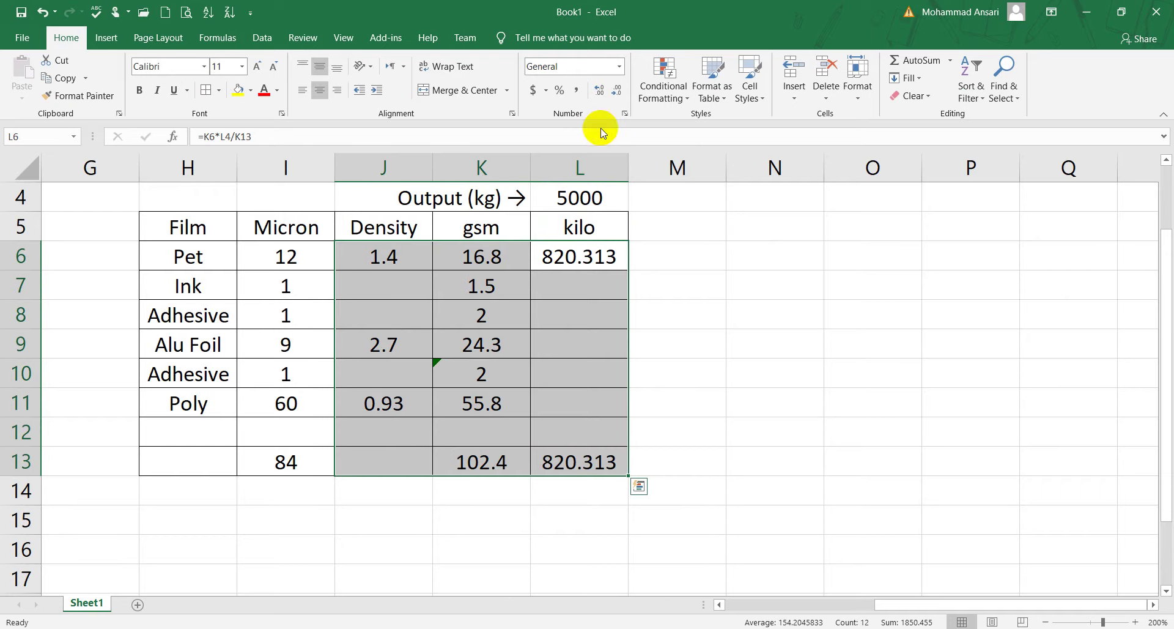
left_click(600, 92)
left_click(617, 93)
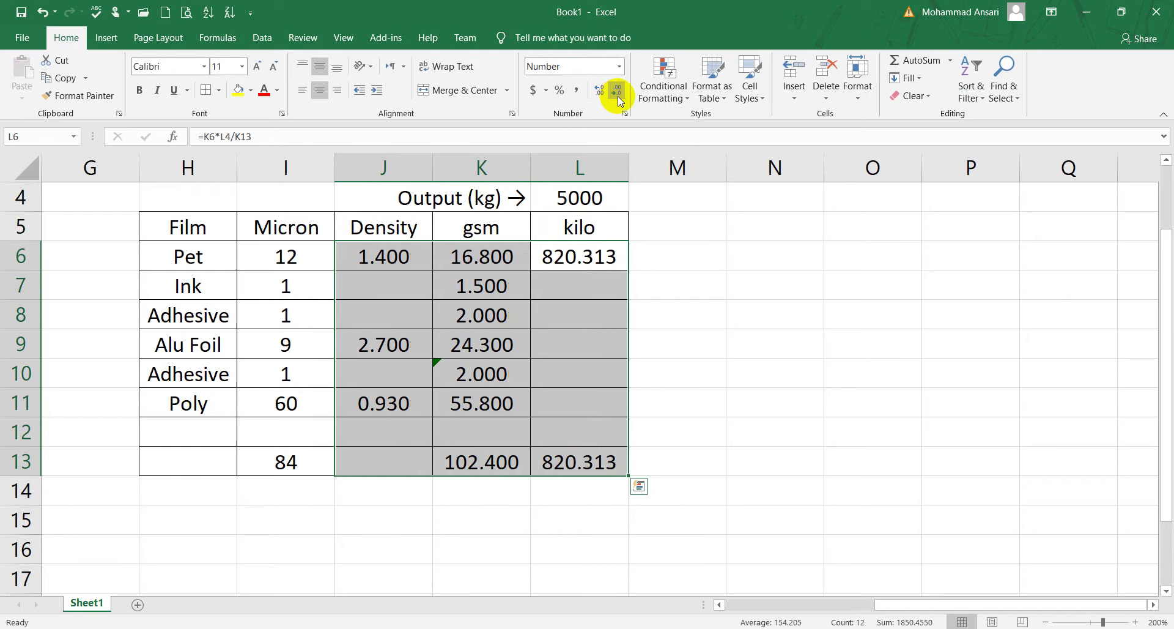
left_click(618, 98)
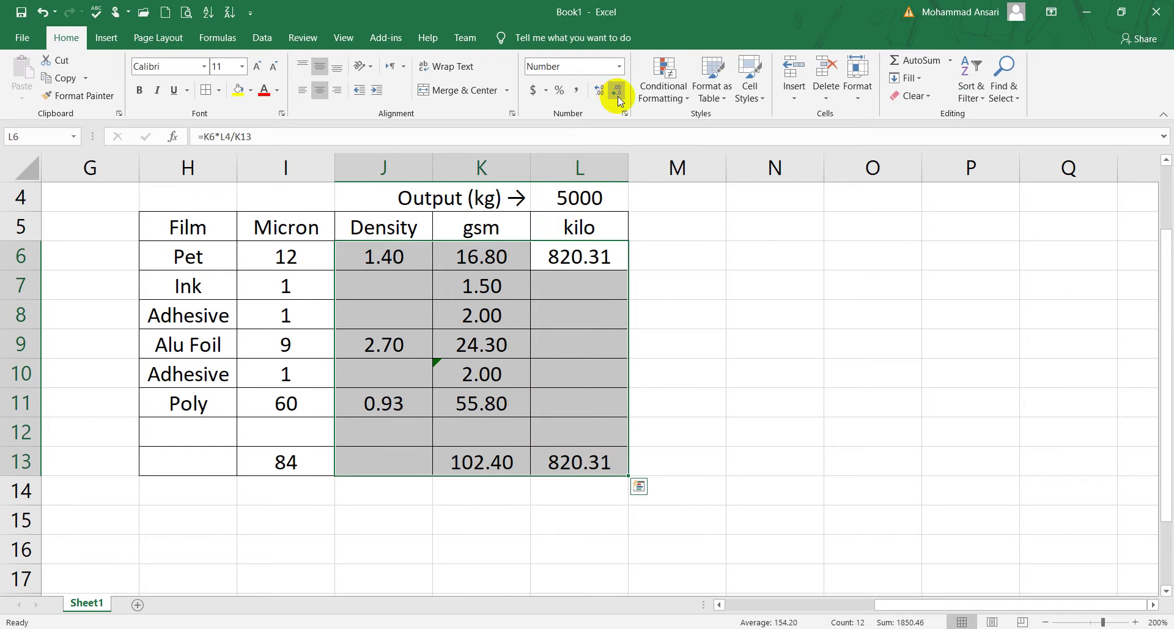
Step: Calculate Ink's kilo requirement in L7 with the formula =K7*L4/K13
left_click(569, 287)
type("=")
left_click(491, 287)
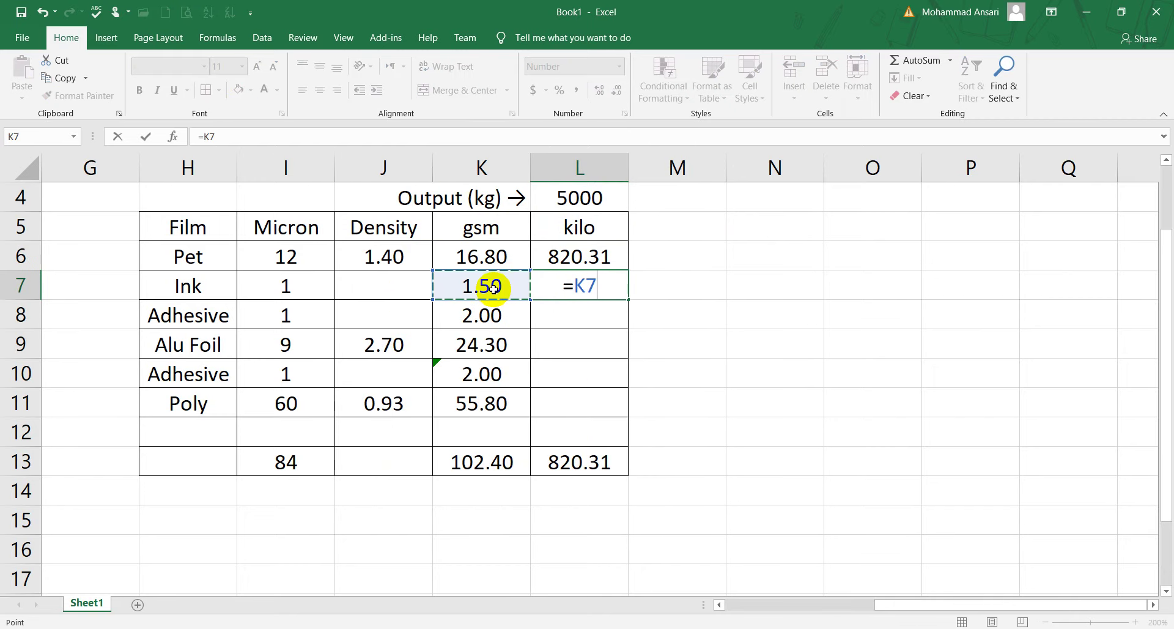
type("*")
left_click(573, 199)
type("/")
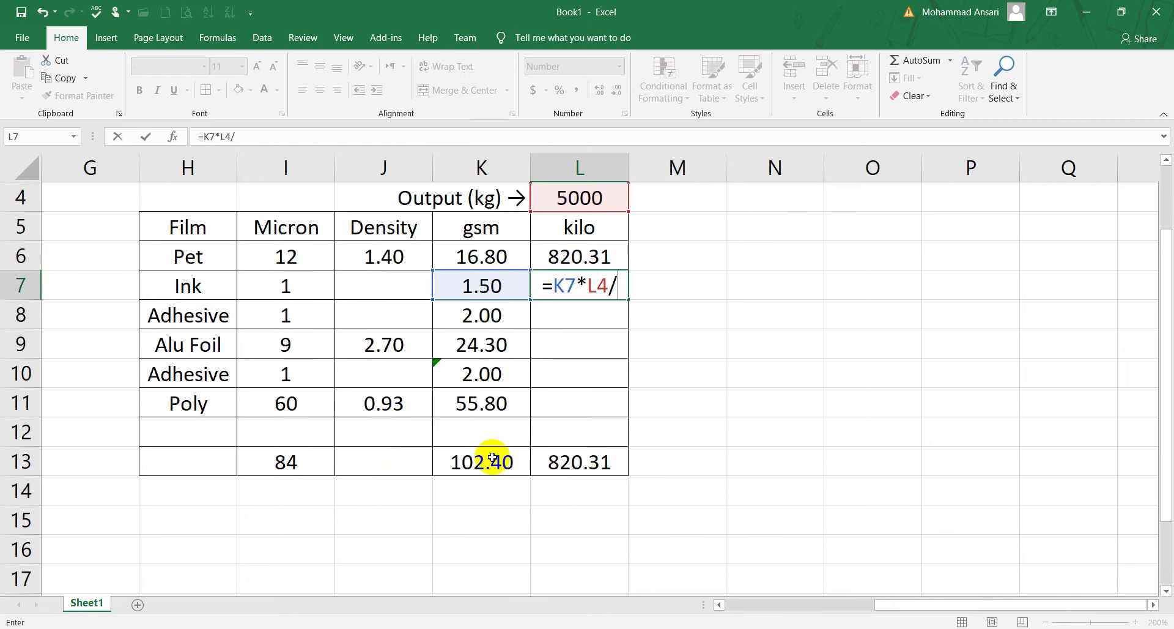
left_click(491, 460)
key("Return")
Step: Calculate the first Adhesive layer's kilo requirement in L8 with the formula =K8*L4/K13
type("=")
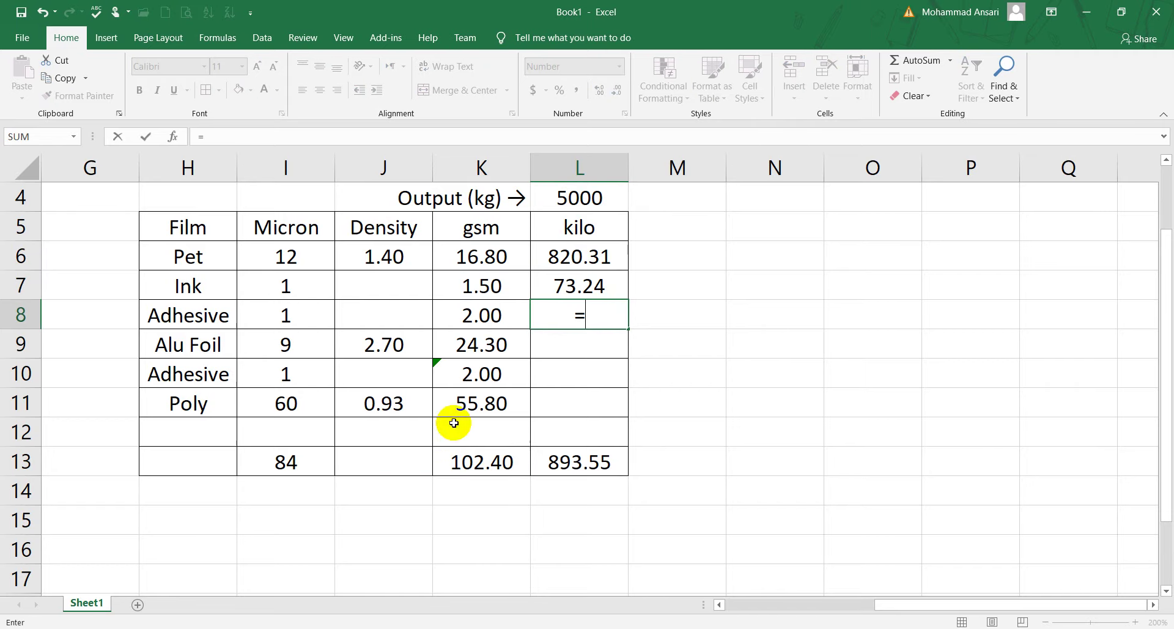
left_click(463, 309)
type("*")
left_click(578, 197)
type("/")
left_click(490, 455)
key("Return")
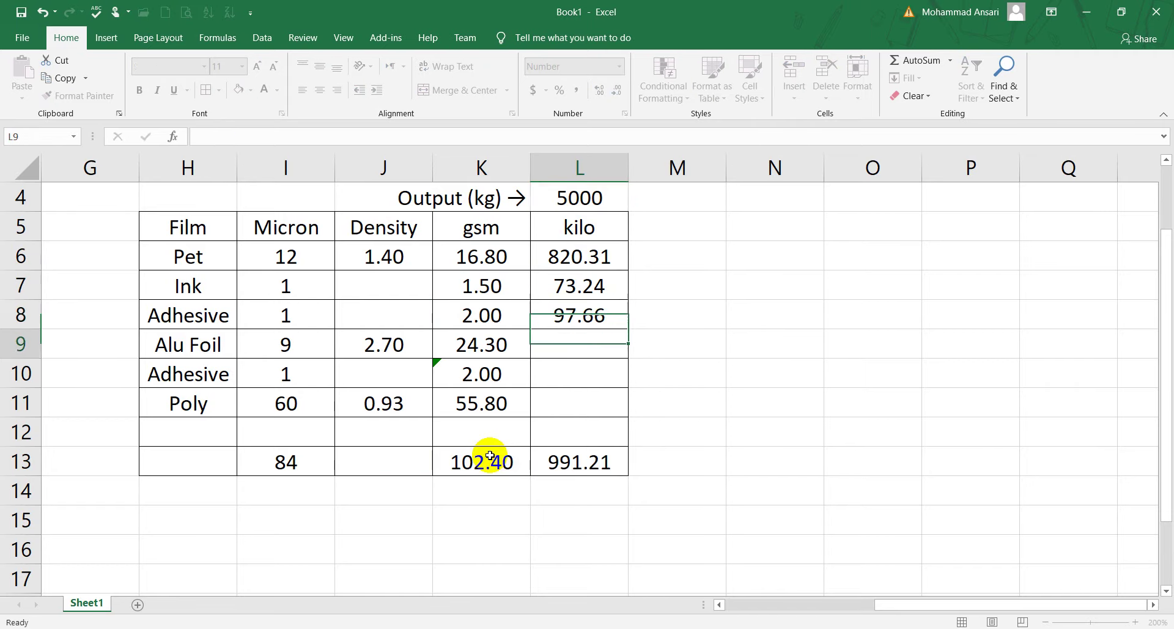
Step: Calculate Alu Foil's kilo requirement in L9 with the formula =K9*L4/K13
type("=")
left_click(487, 336)
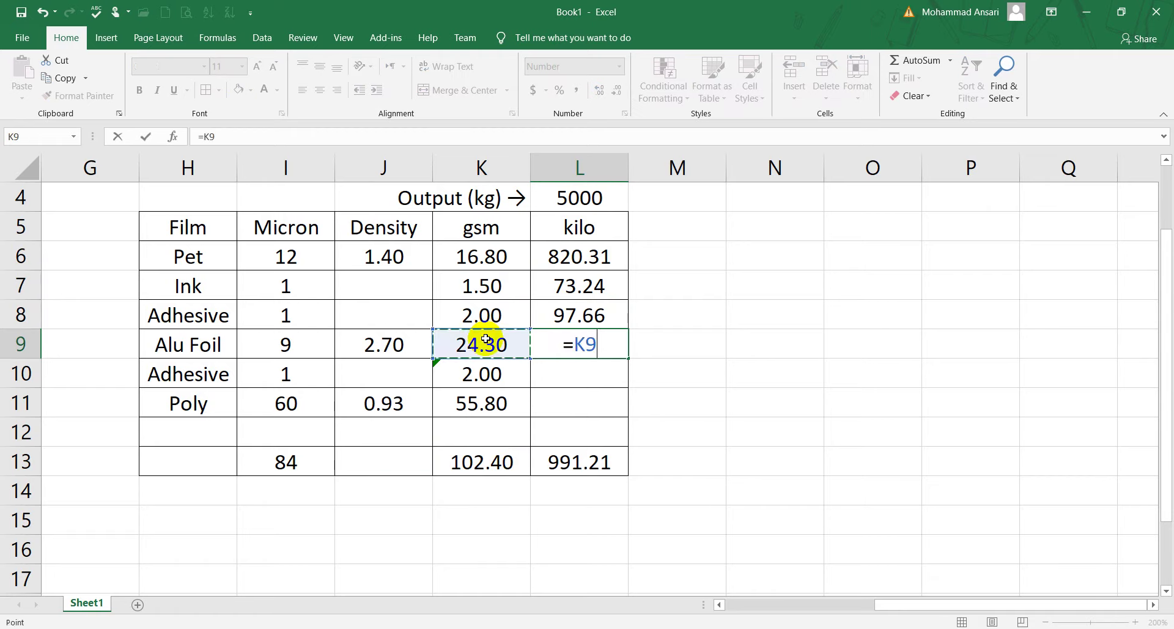
type("*")
left_click(585, 196)
type("/")
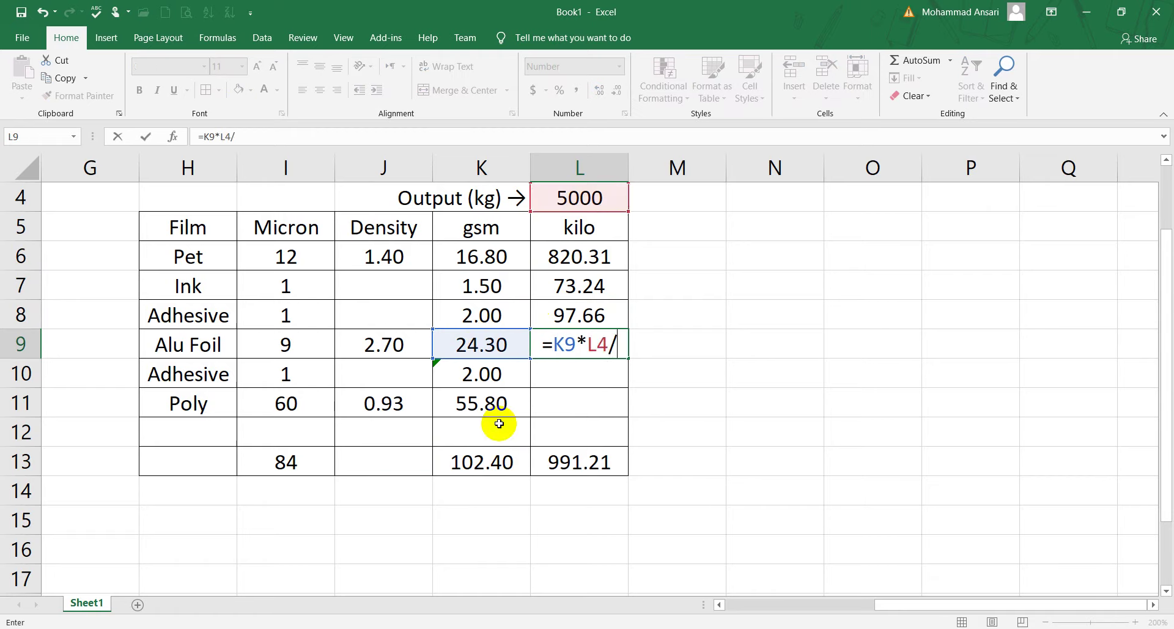
left_click(487, 456)
key("Return")
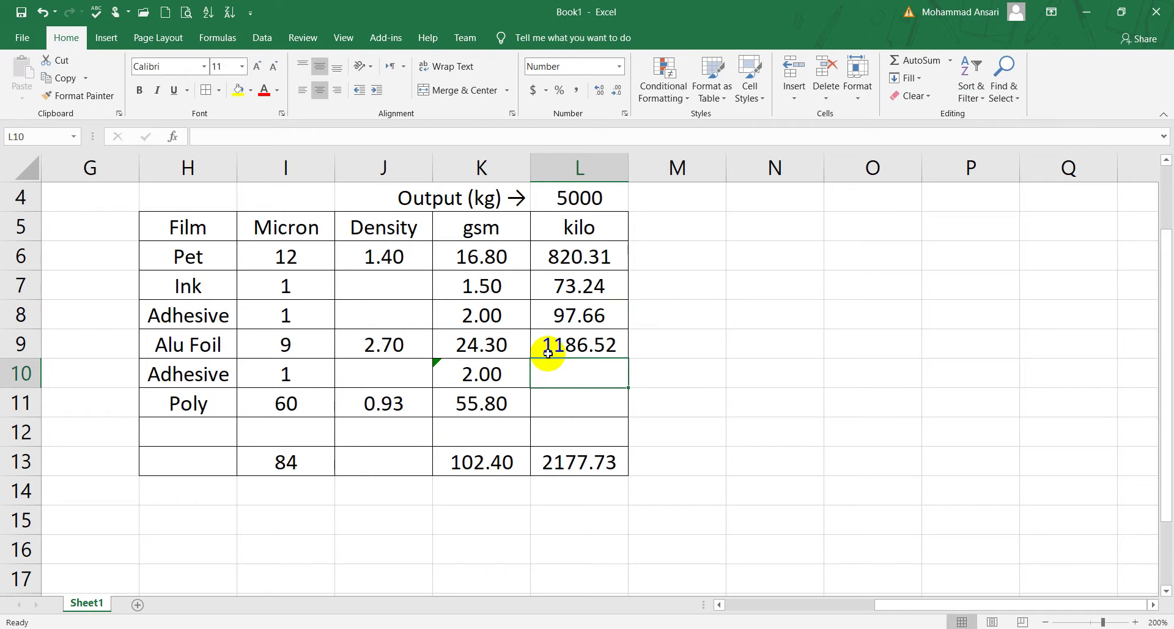
Step: Calculate the second Adhesive layer's kilo requirement in L10 with the formula =K10*L4/K13
type("=")
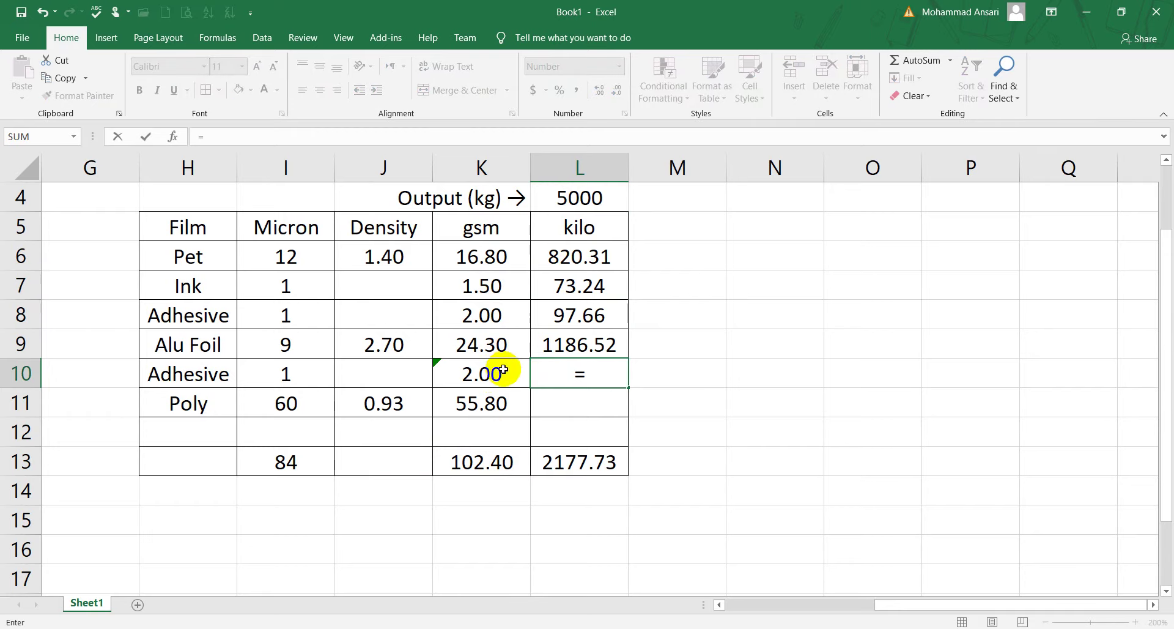
left_click(502, 369)
type("*")
left_click(559, 198)
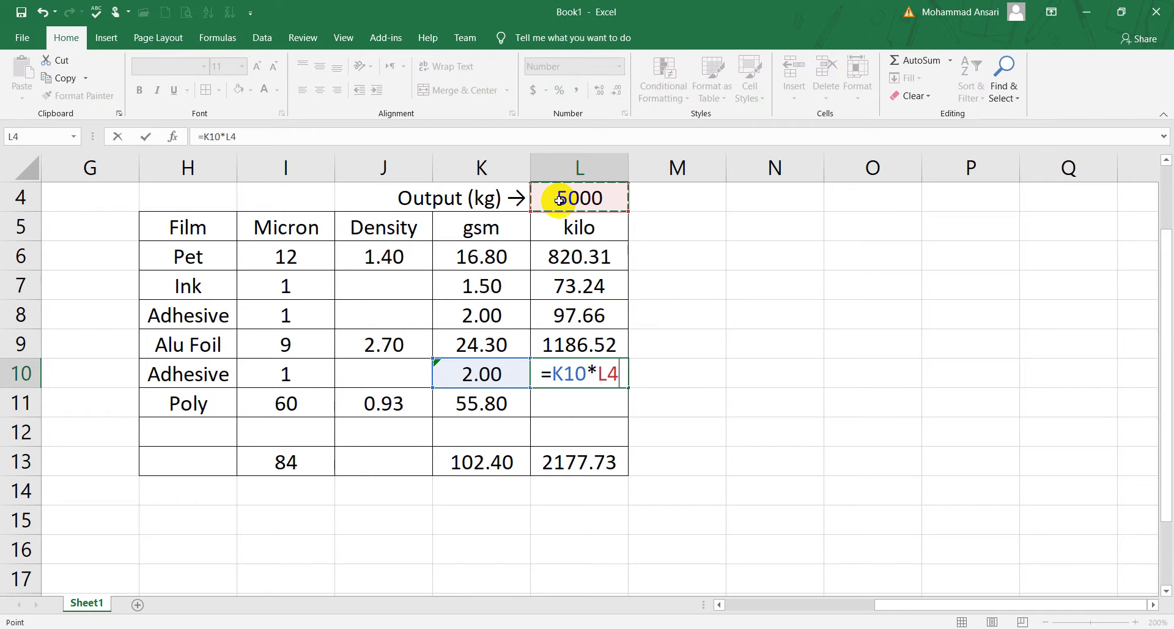
type("/")
left_click(493, 468)
key("Return")
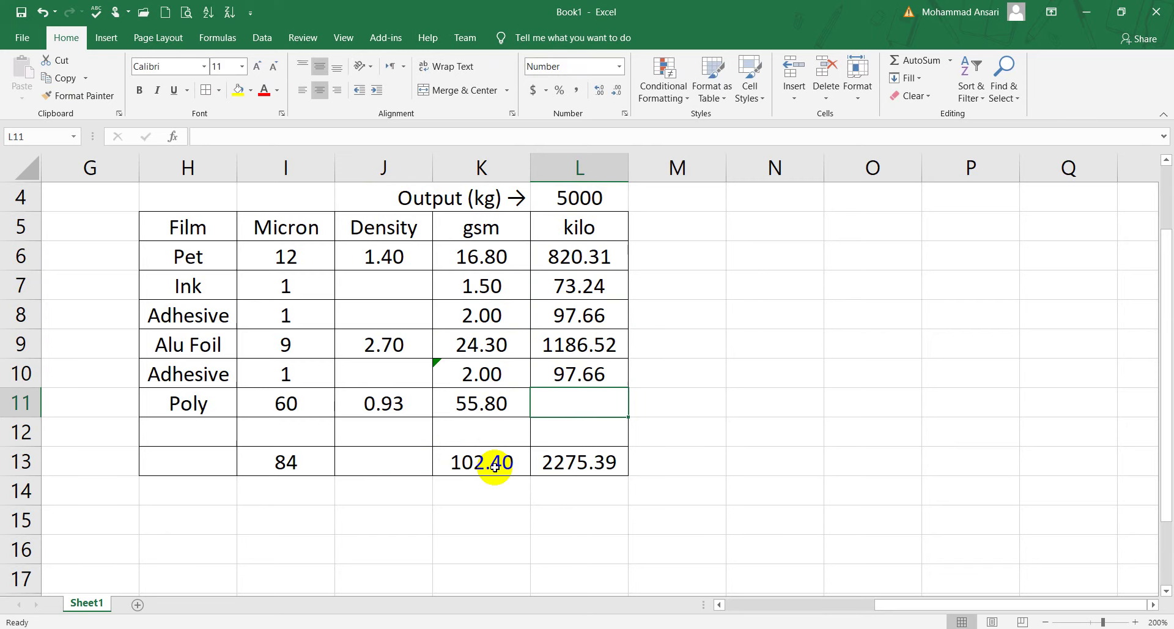
Step: Calculate Poly's kilo requirement in L11 with the formula =K11*L4/K13
type("=")
left_click(489, 405)
type("*")
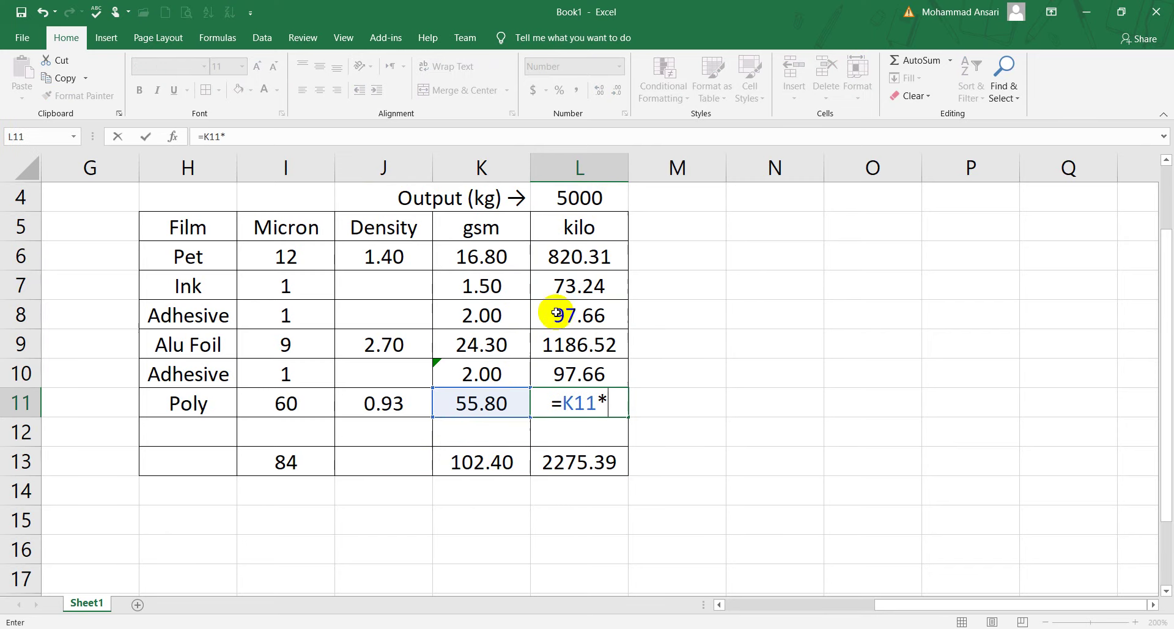
left_click(571, 197)
type("/")
left_click(477, 464)
key("Return")
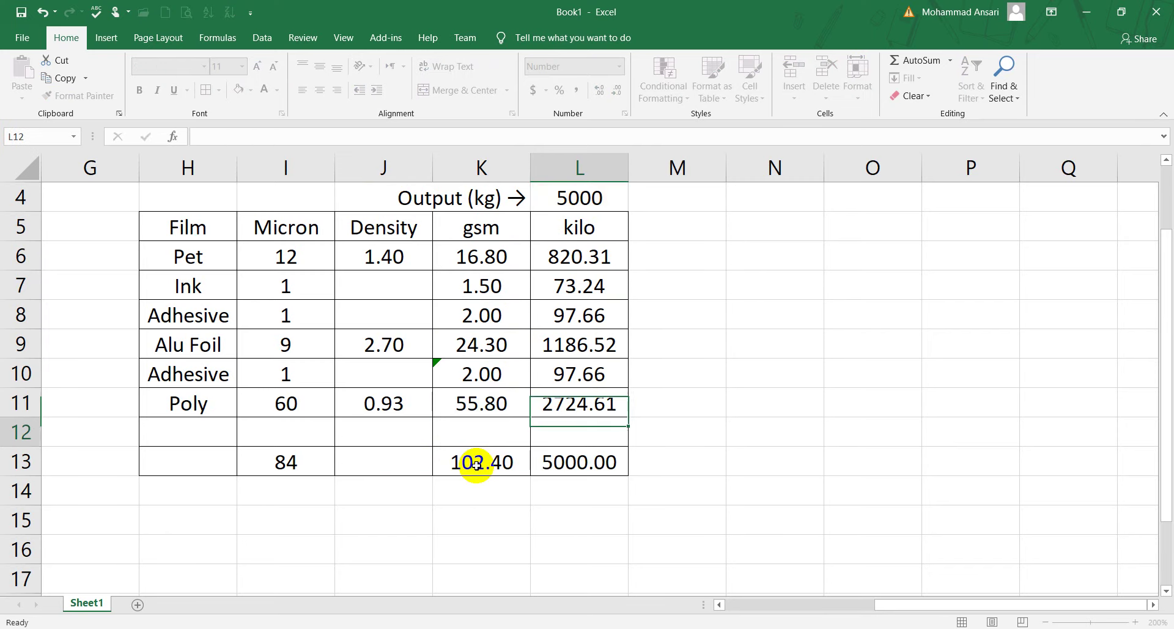
left_click(537, 522)
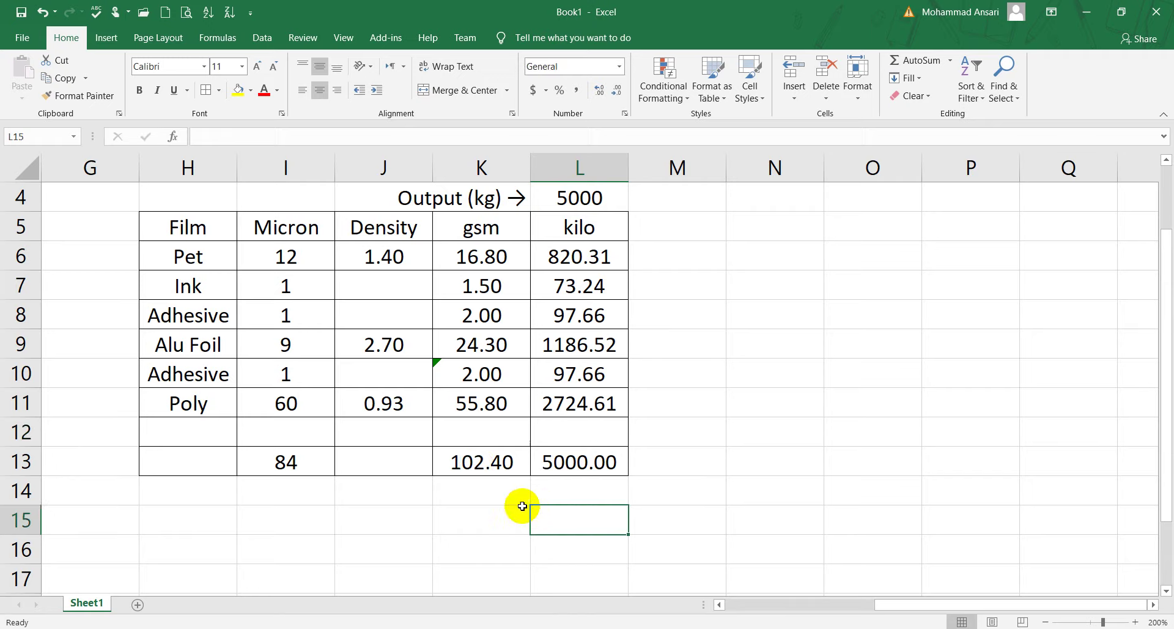
left_click(365, 521)
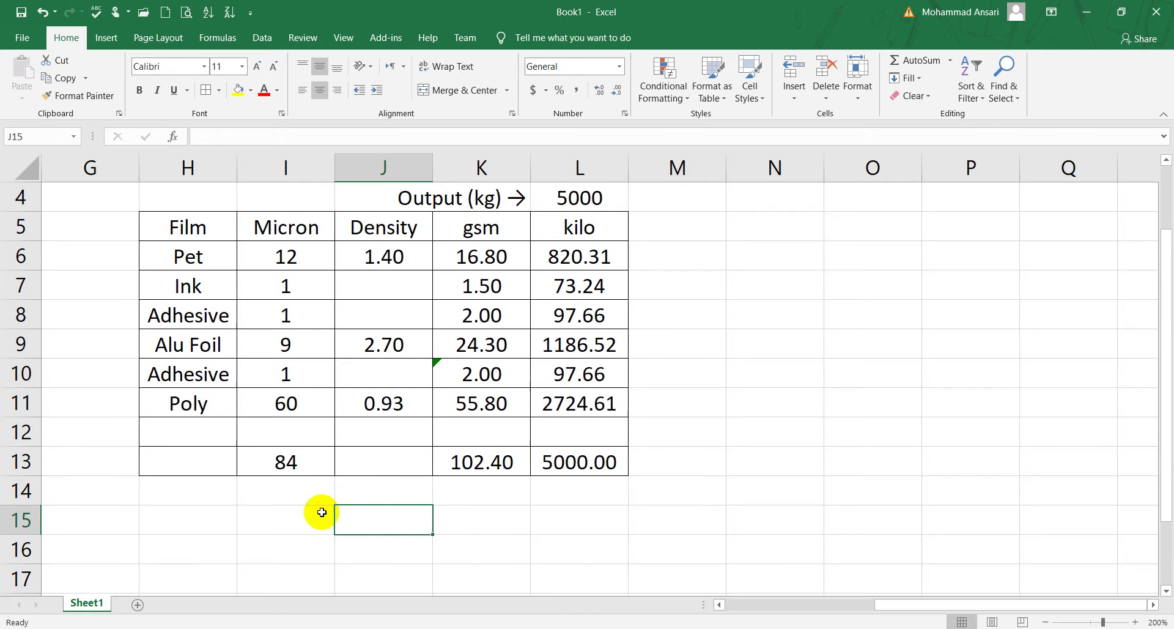
left_click(248, 512)
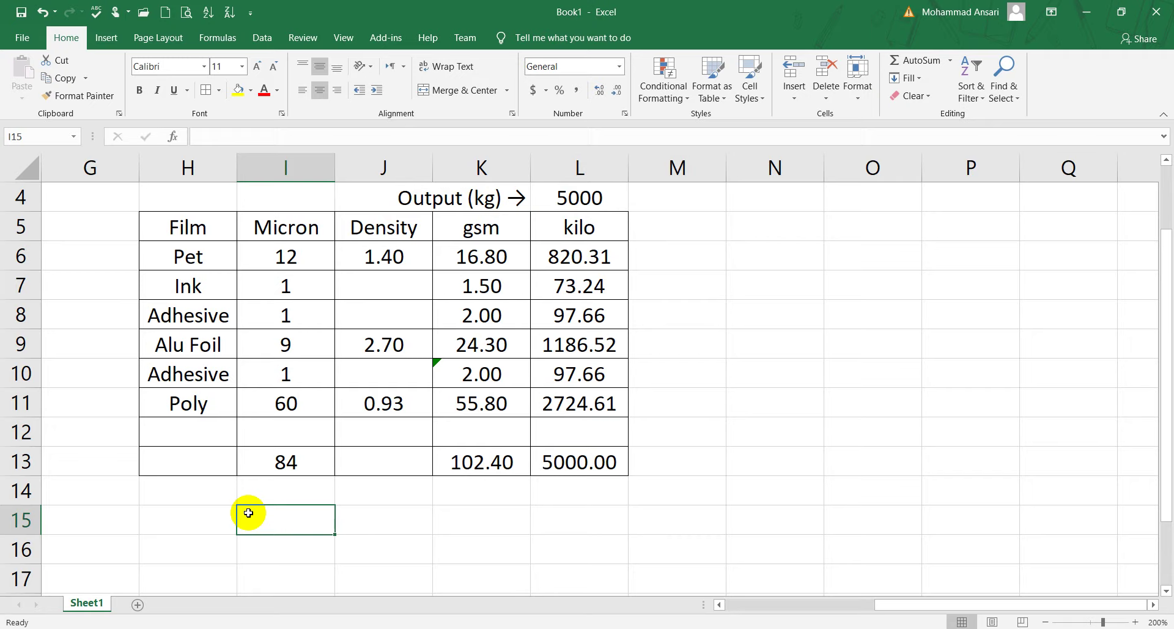
Step: Extend the table borders to M5:M13 and enter the column heading "per kilo ratio" in M5
left_click(645, 201)
left_click_drag(662, 227, 662, 464)
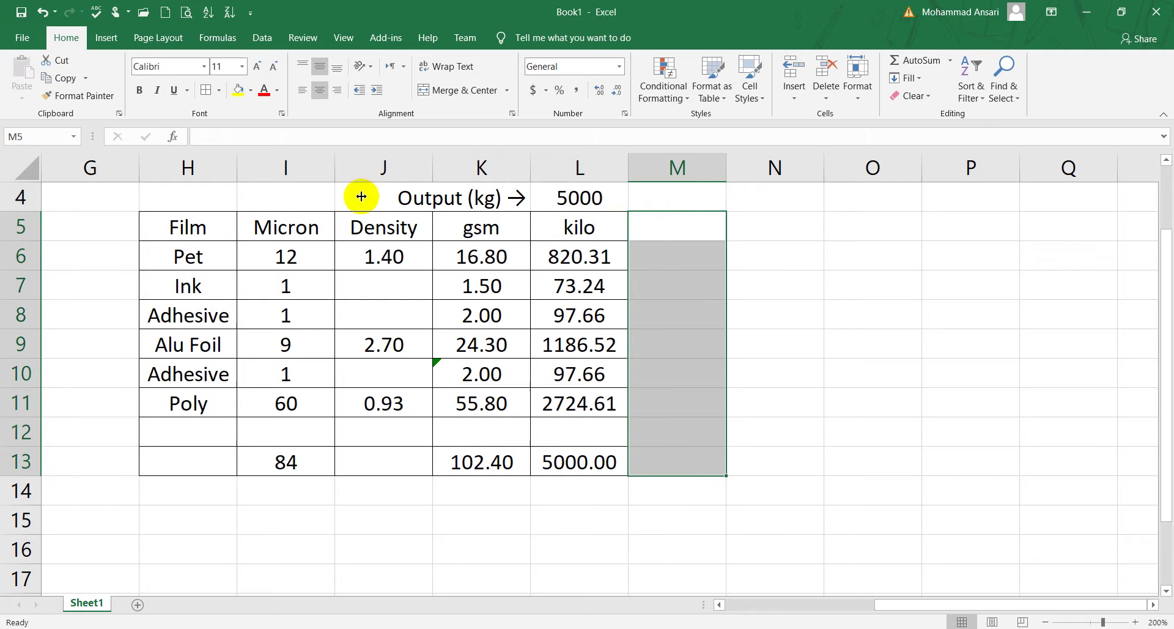
left_click(702, 227)
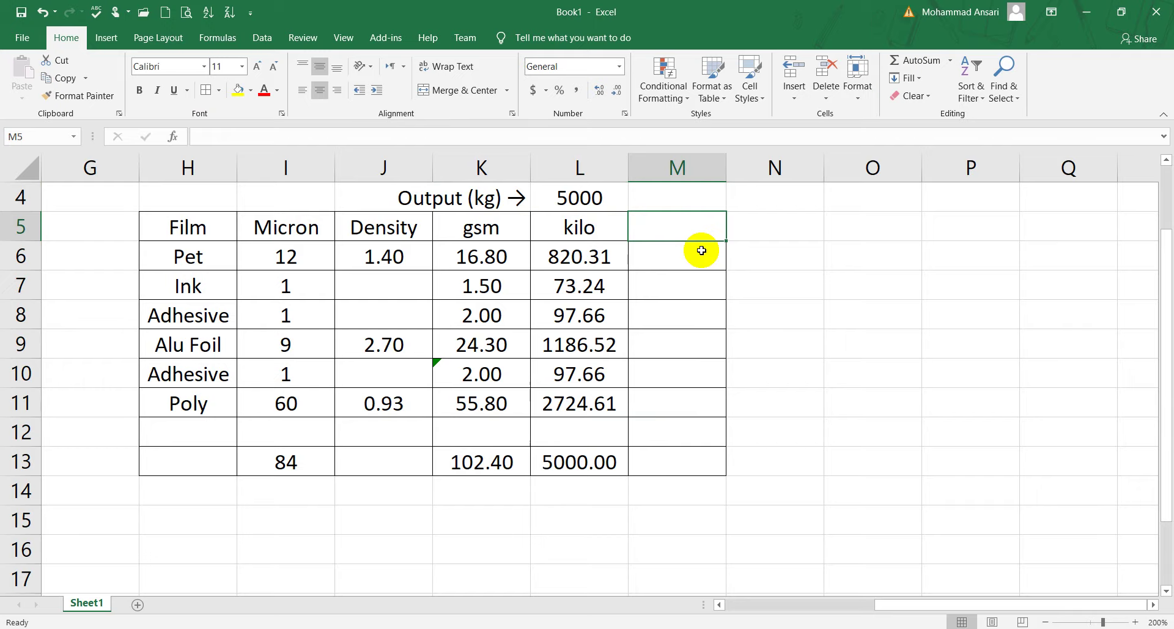
type("per")
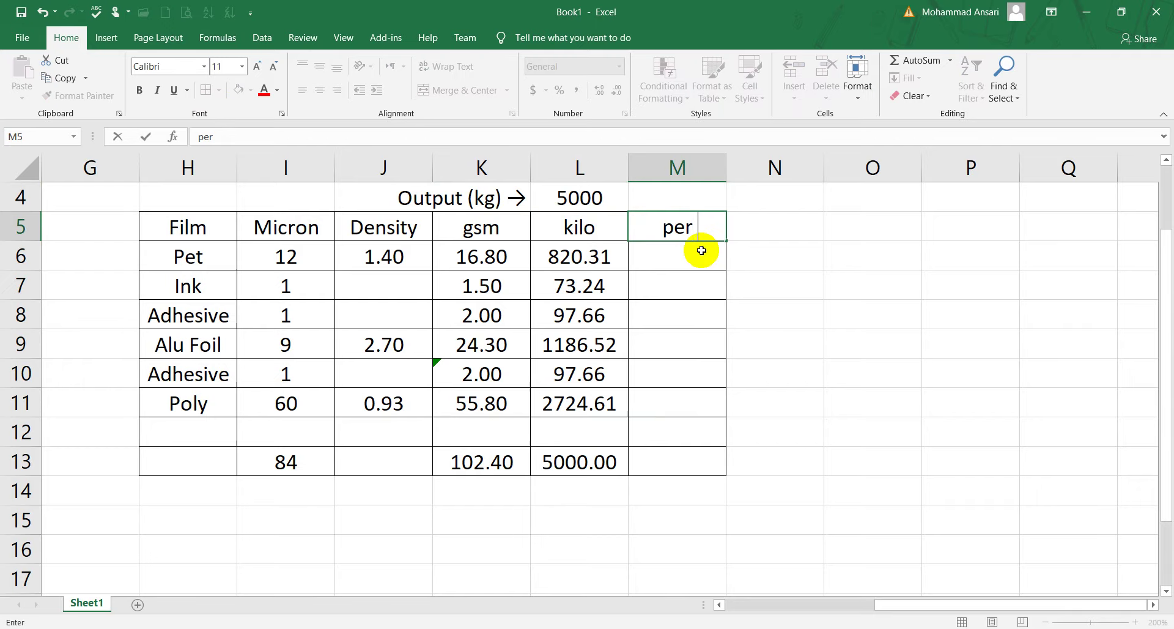
type(" kilo ration")
key("BackSpace")
key("Return")
key("Up")
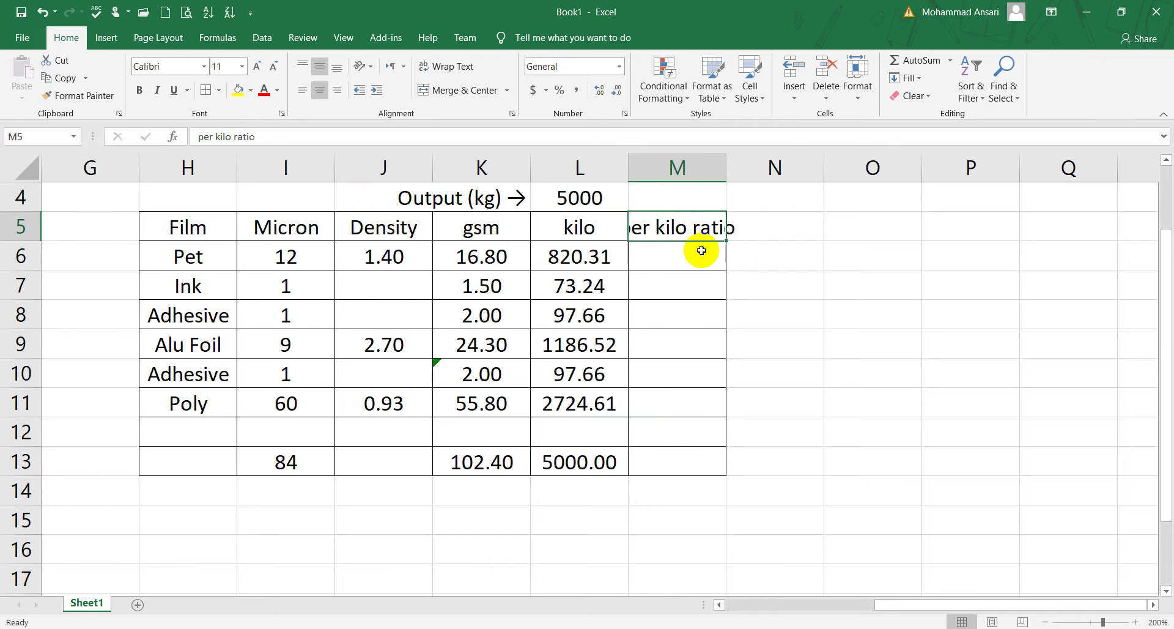
Step: Wrap the "per kilo ratio" heading in M5 and reduce its font size to 9
left_click(443, 66)
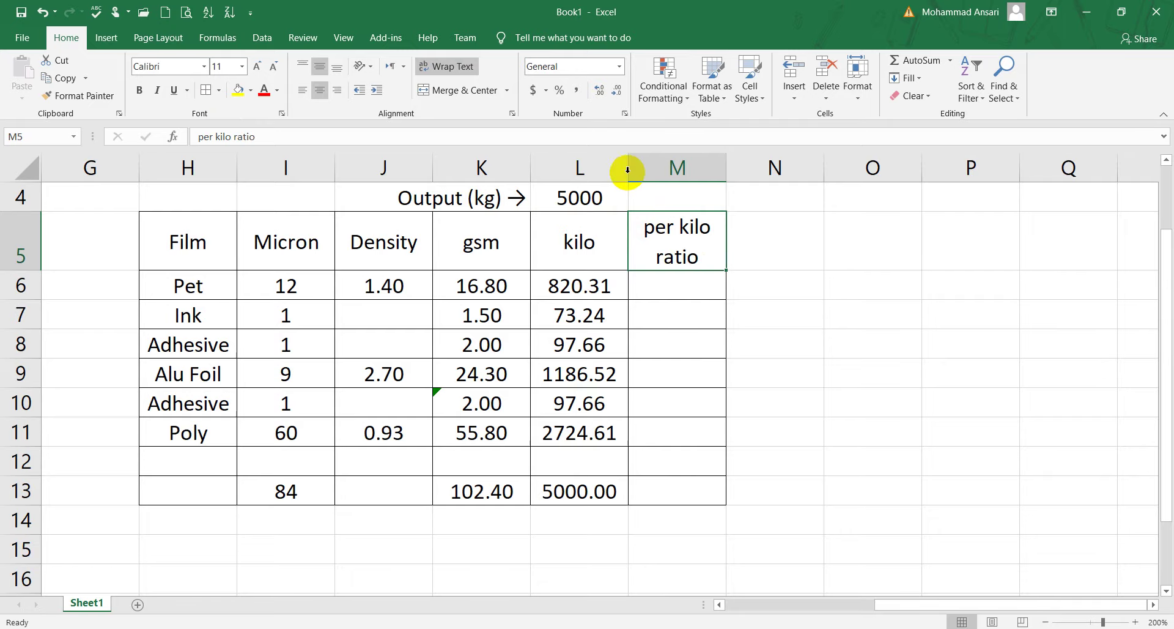
left_click(272, 68)
left_click(273, 69)
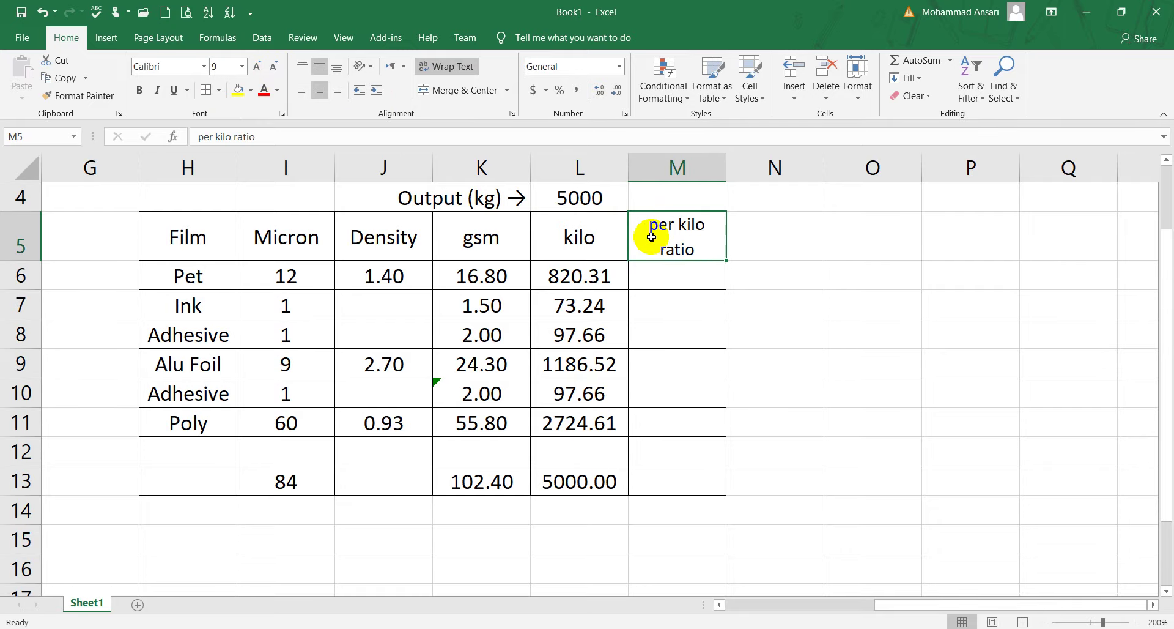
Step: Reduce the "per kilo ratio" heading to font size 8 and calculate Pet's ratio in M6 with =L6/L13
left_click(274, 66)
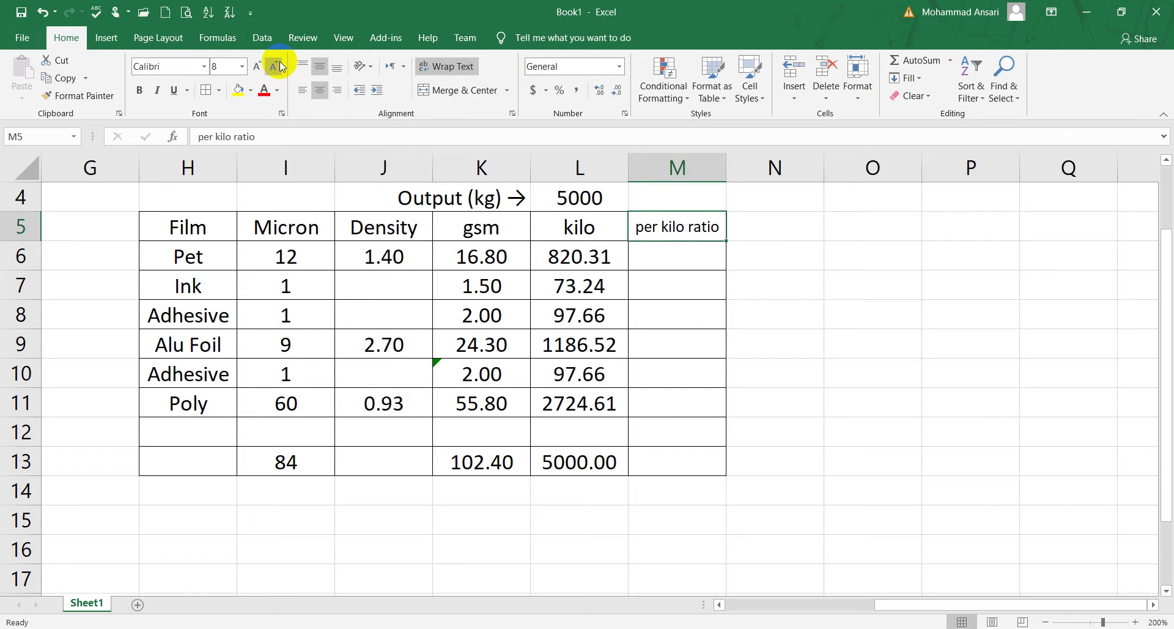
left_click(670, 253)
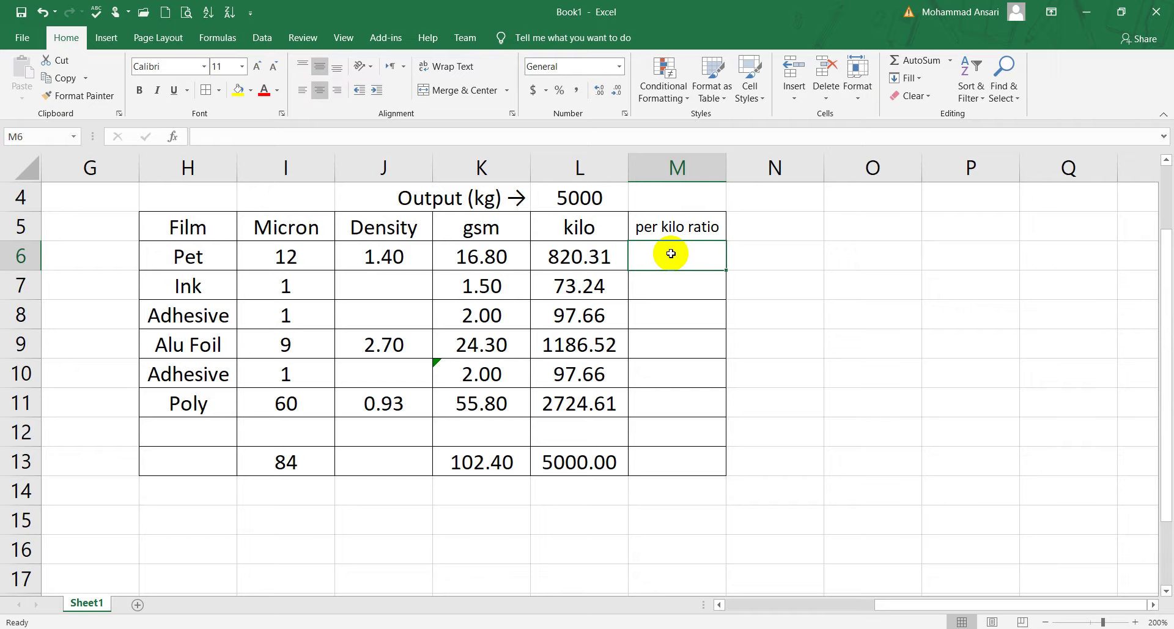
type("=")
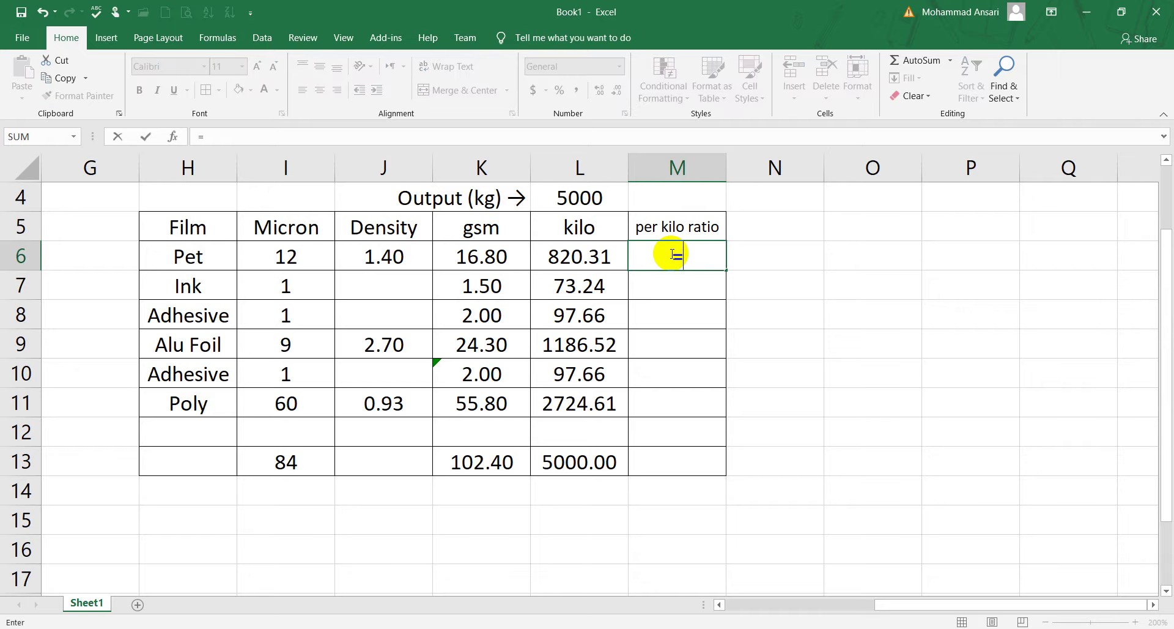
left_click(592, 256)
left_click(594, 462)
key("Return")
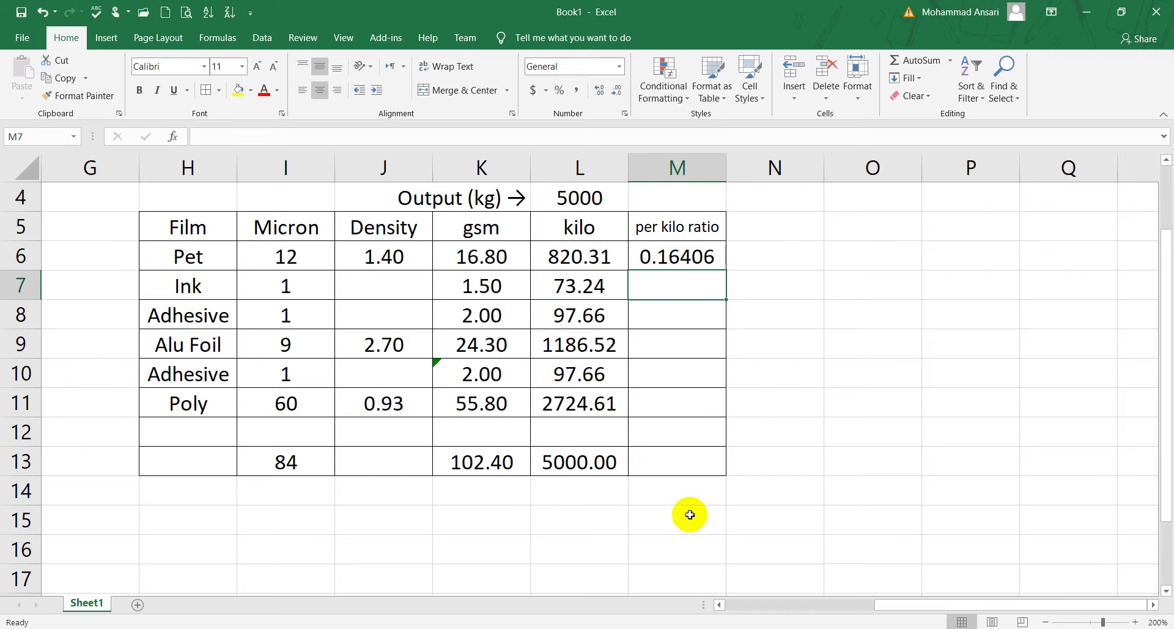
Step: Copy the kilo total formula from L13 into M13 to sum the per kilo ratios
left_click(617, 464)
key("ctrl+c")
left_click(672, 463)
key("ctrl+v")
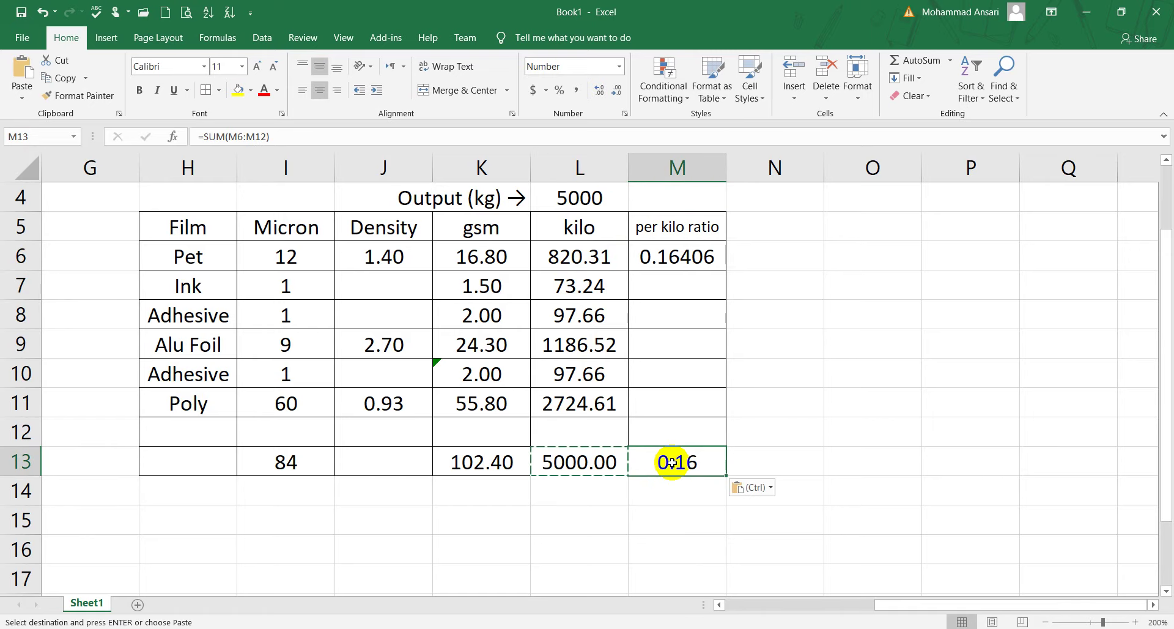
Step: Calculate Ink's per kilo ratio in M7 with the formula =L7/L13
left_click(667, 281)
type("=")
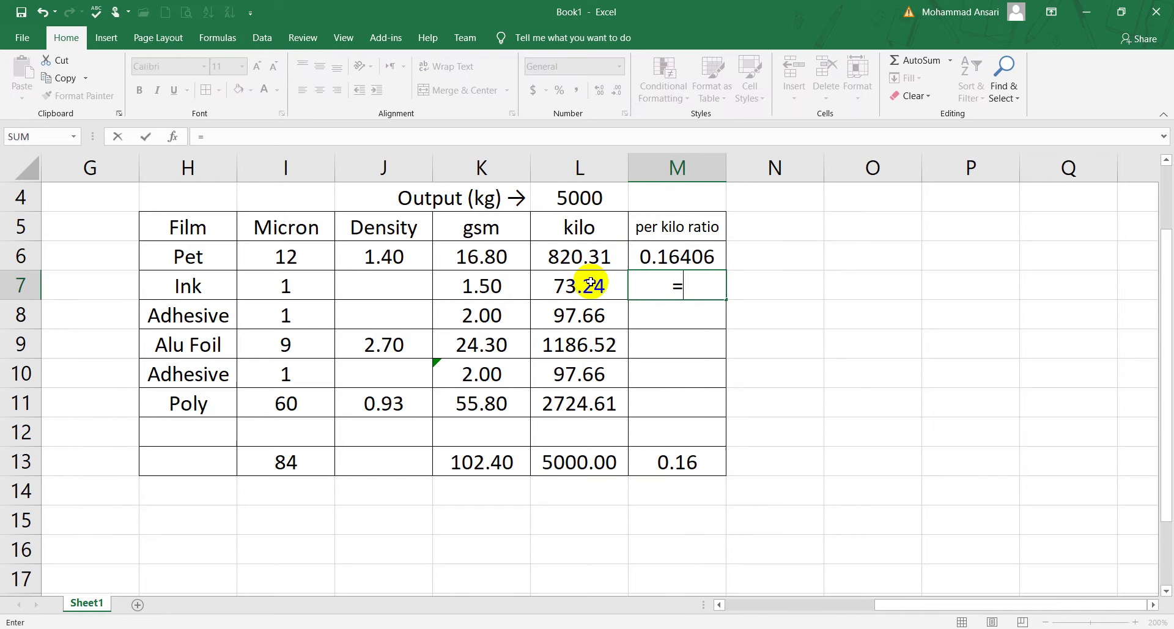
left_click(597, 281)
type("/")
left_click(592, 456)
key("Return")
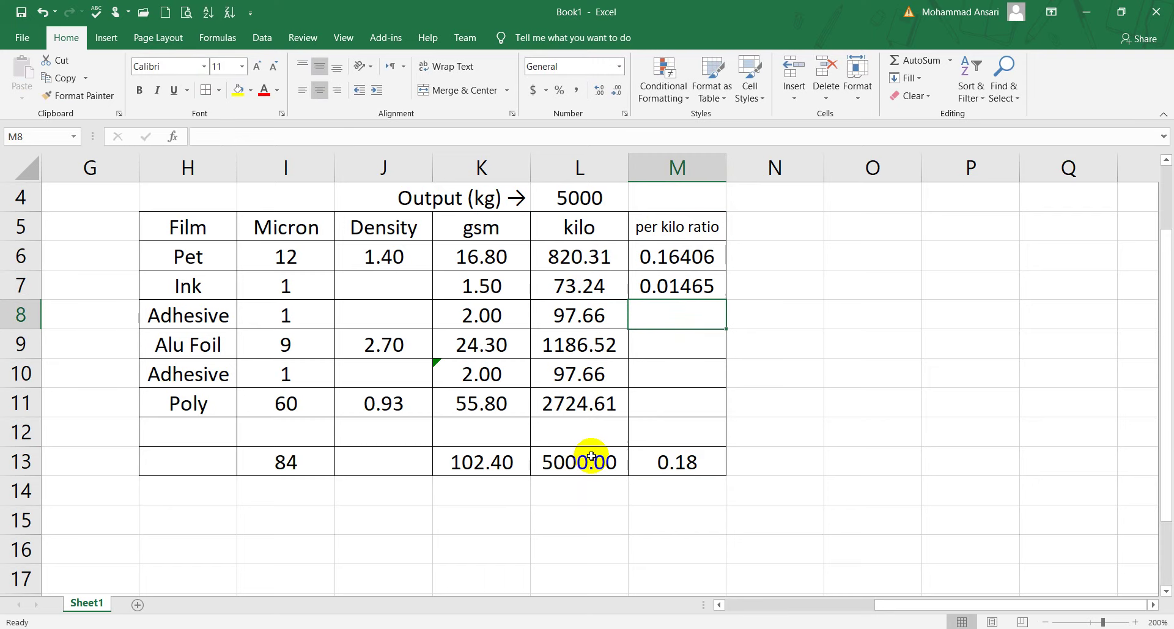
Step: Calculate the first Adhesive layer's per kilo ratio in M8 with the formula =L8/L13
type("=")
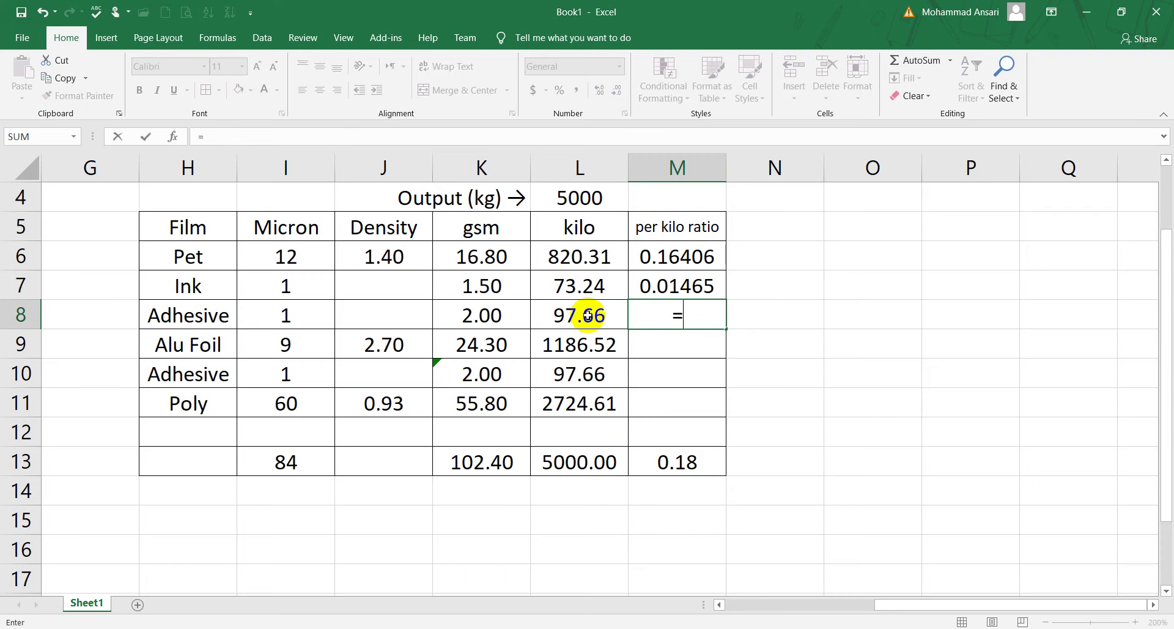
left_click(587, 315)
type("/")
left_click(587, 458)
key("Return")
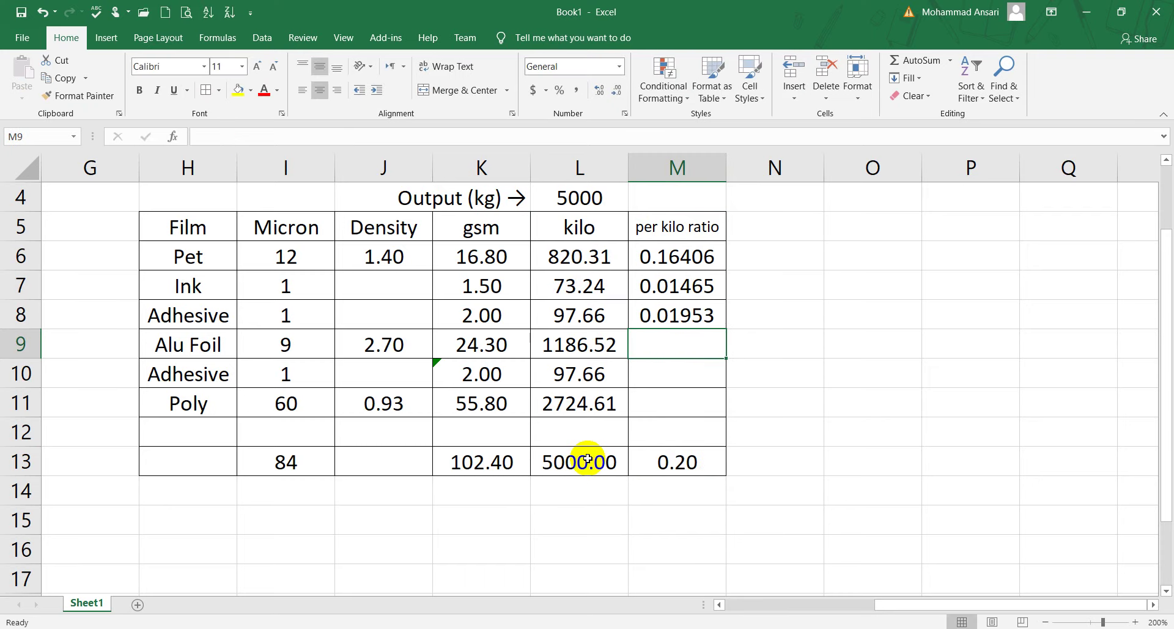
Step: Calculate Alu Foil's per kilo ratio in M9 with the formula =L9/L13
type("=")
left_click(587, 344)
type("/")
left_click(578, 463)
key("Return")
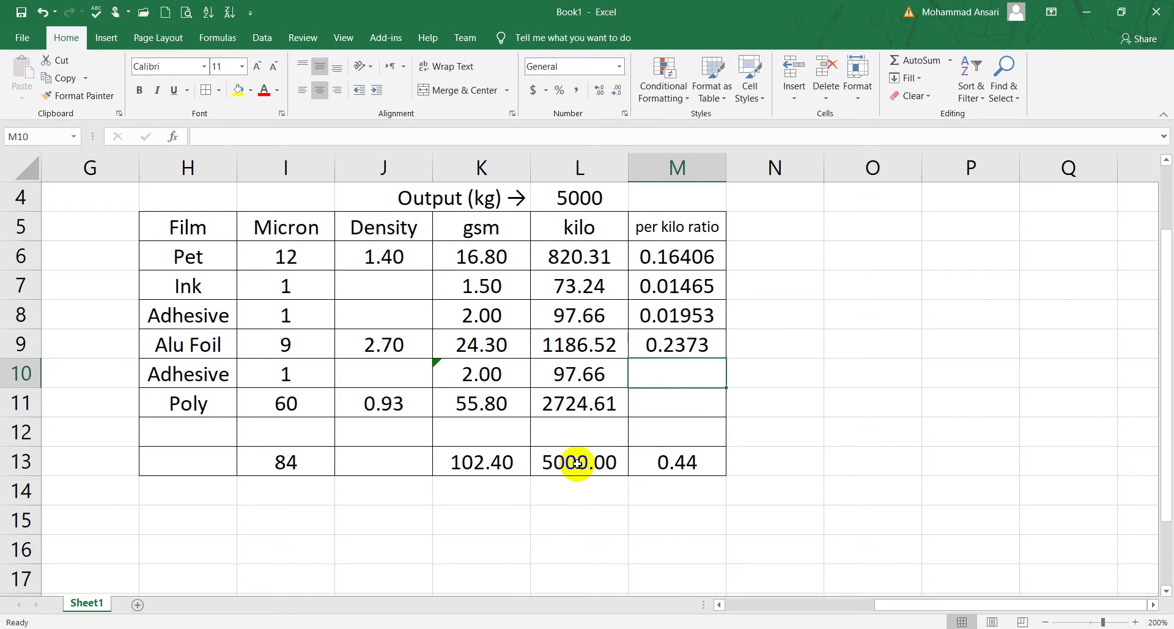
Step: Calculate the second Adhesive layer's per kilo ratio in M10 with the formula =L10/L13
type("=")
left_click(586, 373)
type("/")
left_click(578, 462)
key("Return")
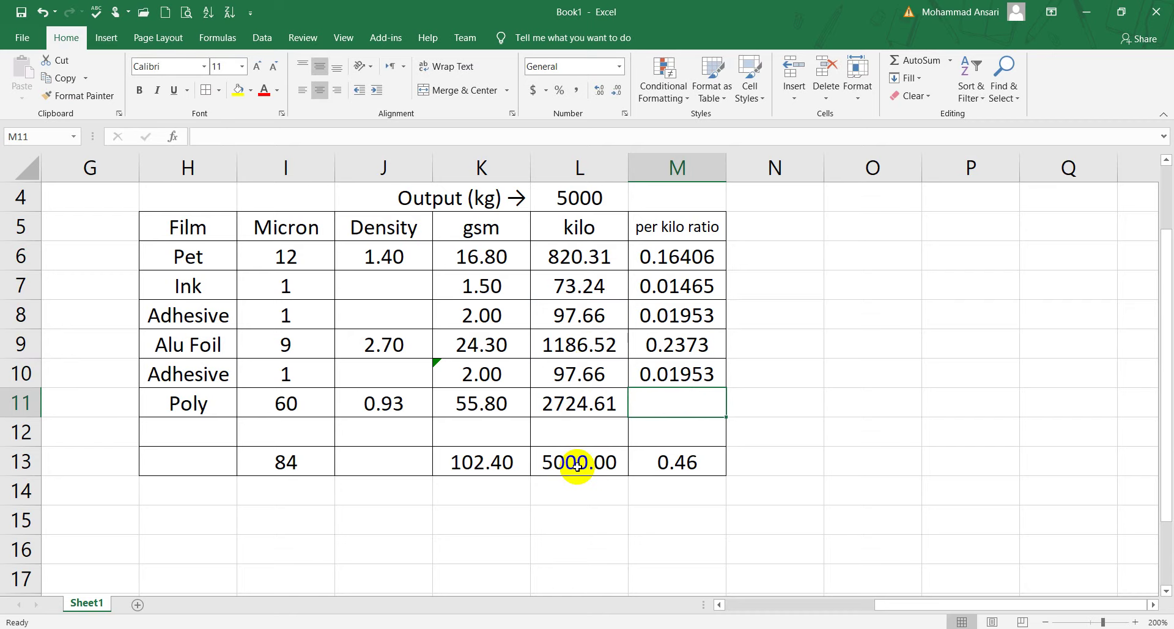
Step: Calculate Poly's per kilo ratio in M11 with the formula =L11/L13
type("=")
left_click(584, 405)
type("/")
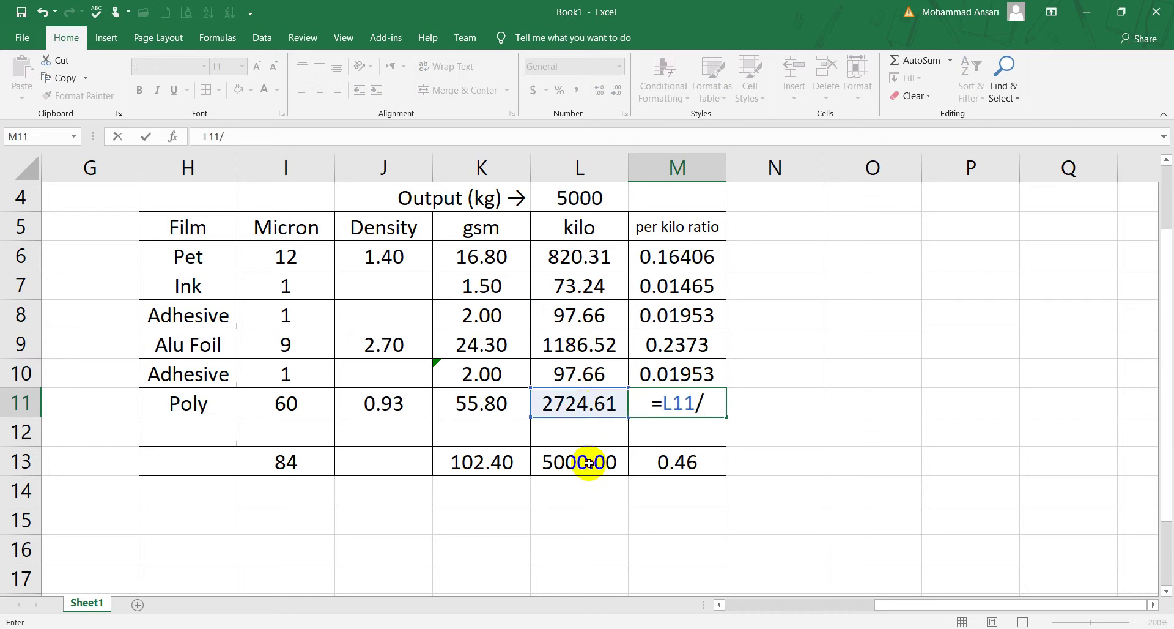
left_click(586, 463)
key("Return")
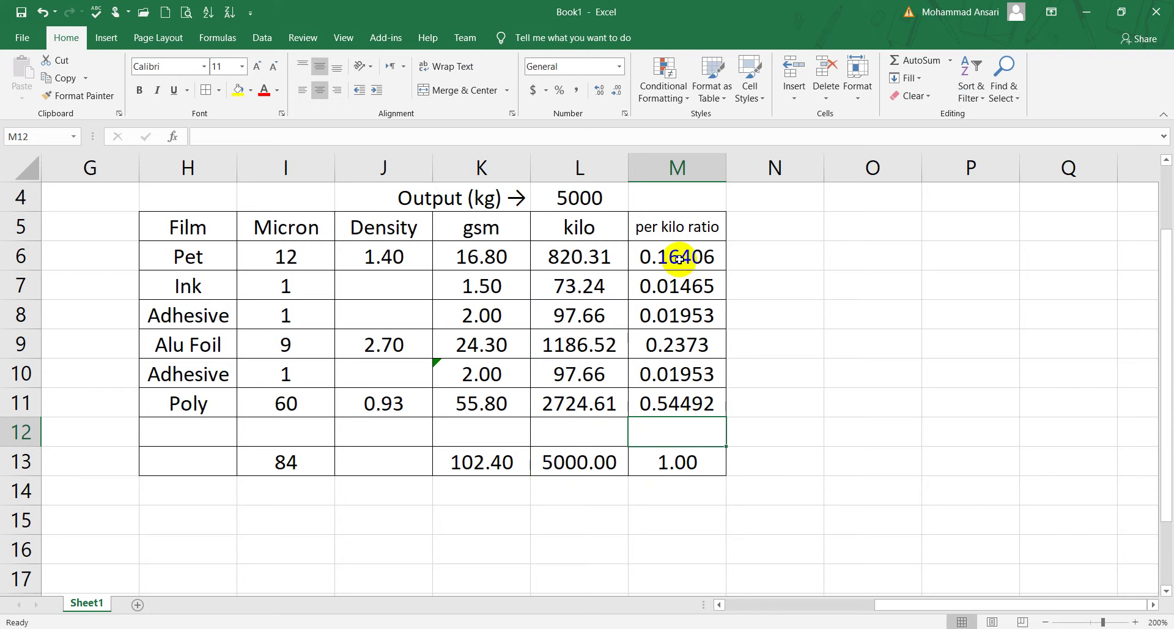
Step: Format the per kilo ratio values in M6:M13 to show three decimal places
left_click_drag(677, 260, 679, 461)
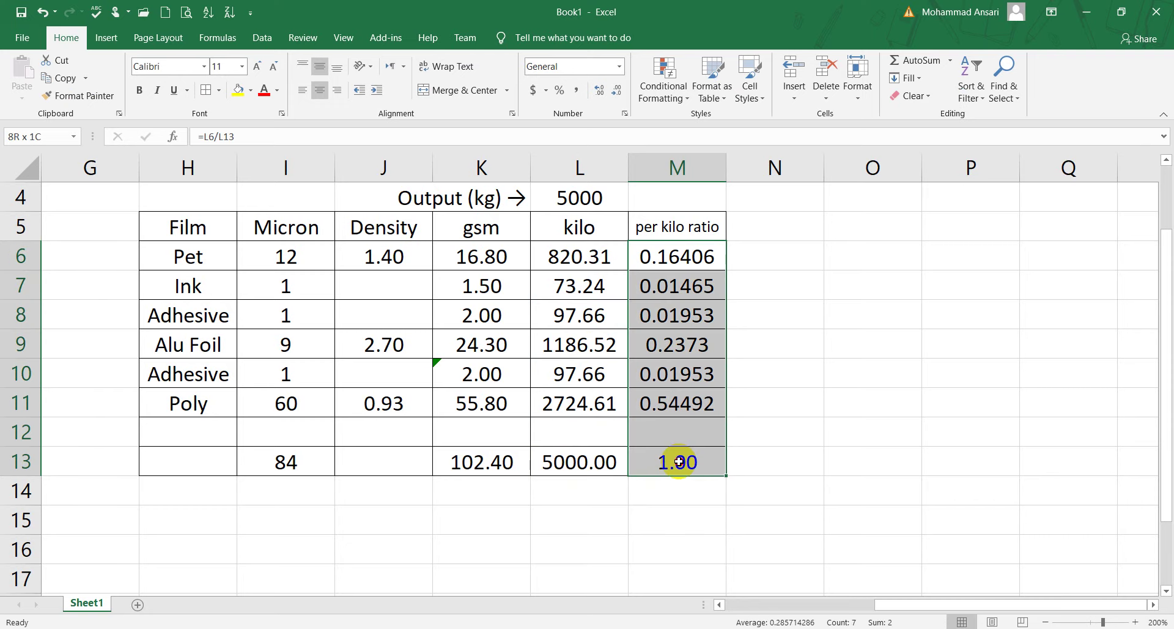
left_click(617, 91)
left_click(618, 91)
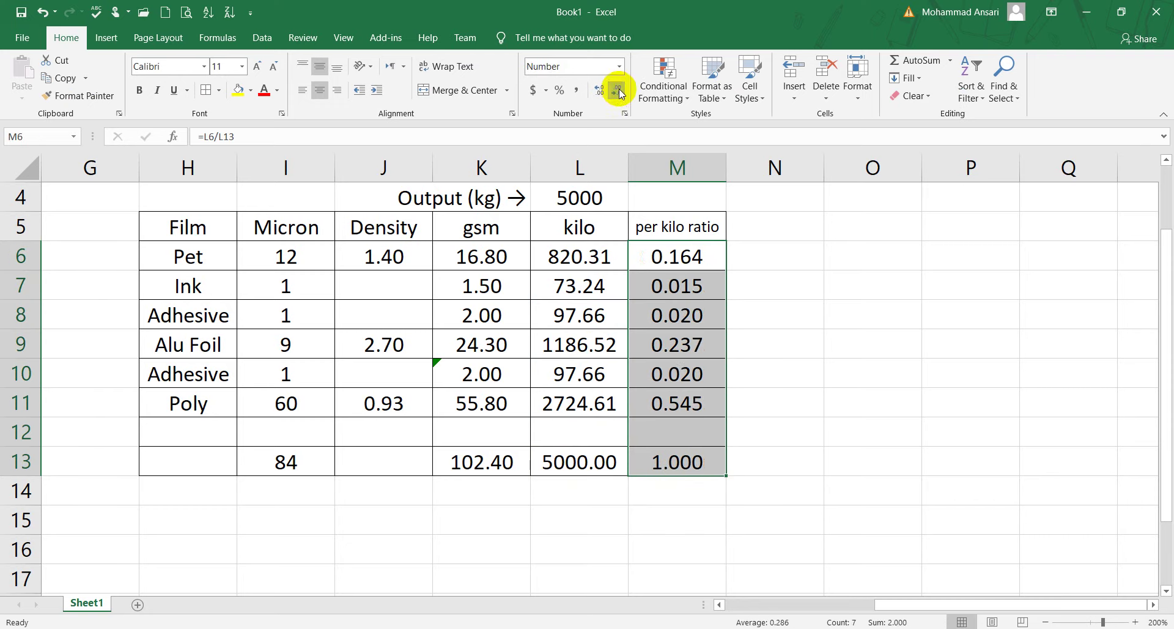
left_click(649, 489)
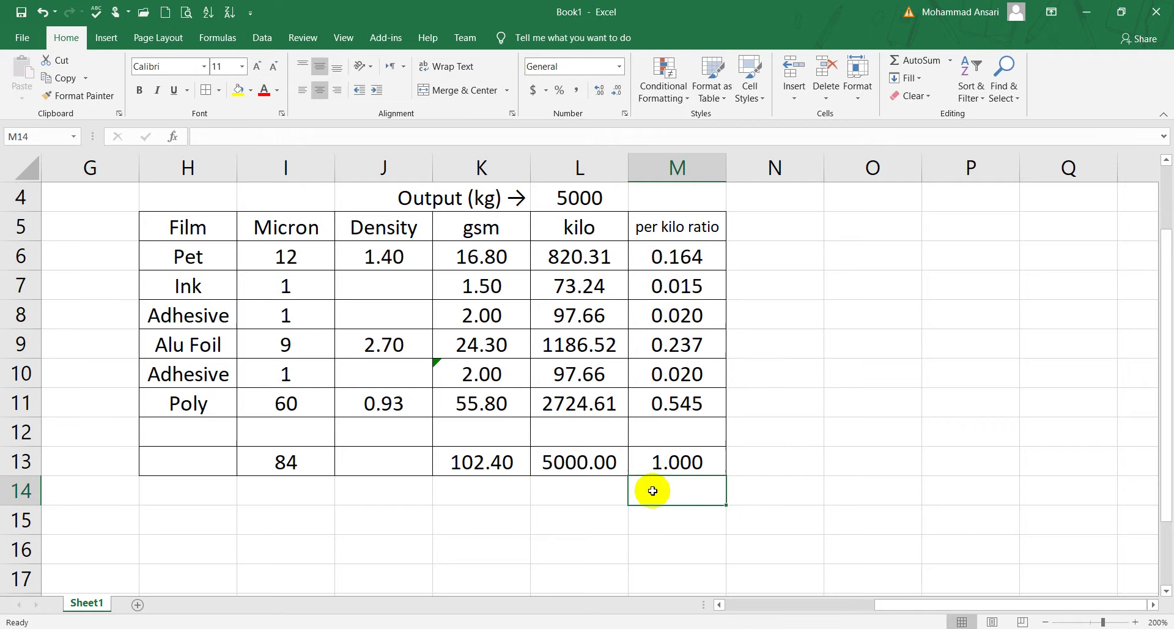
left_click(801, 438)
left_click(723, 537)
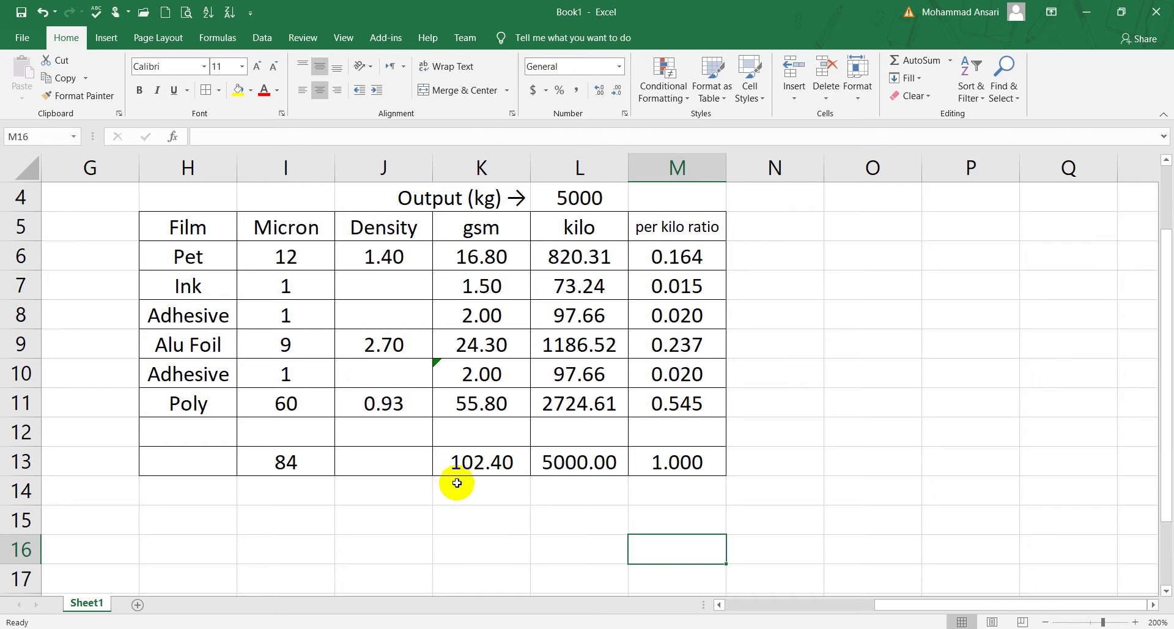
Step: Enter the heading "Pouch open Size" in O5 and right-align it
left_click(848, 219)
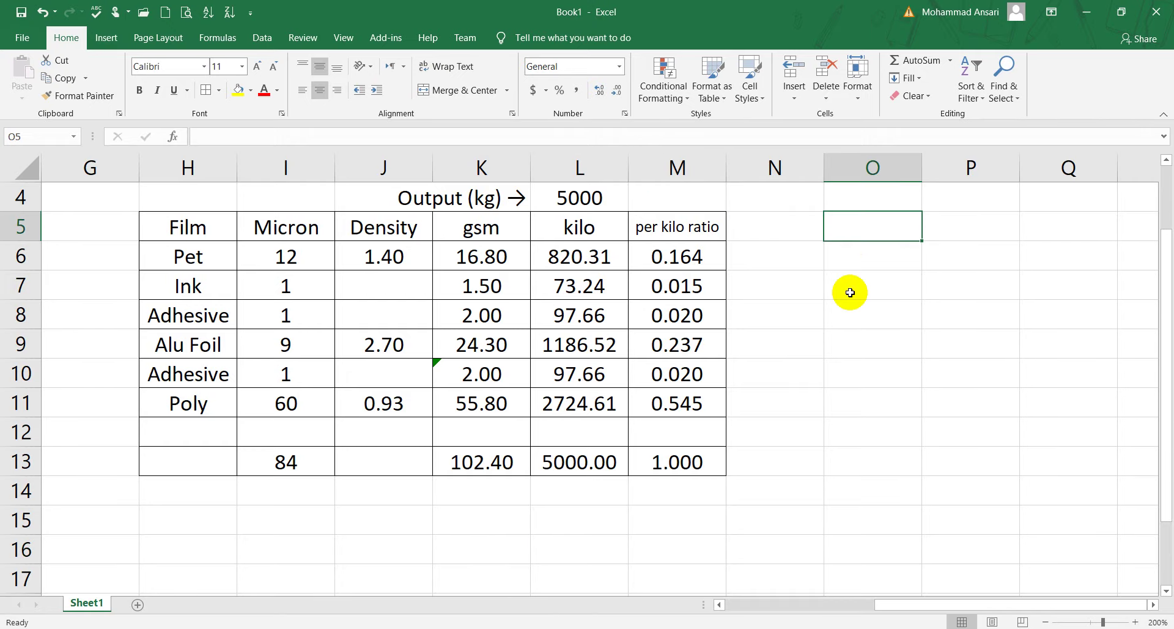
type("Po")
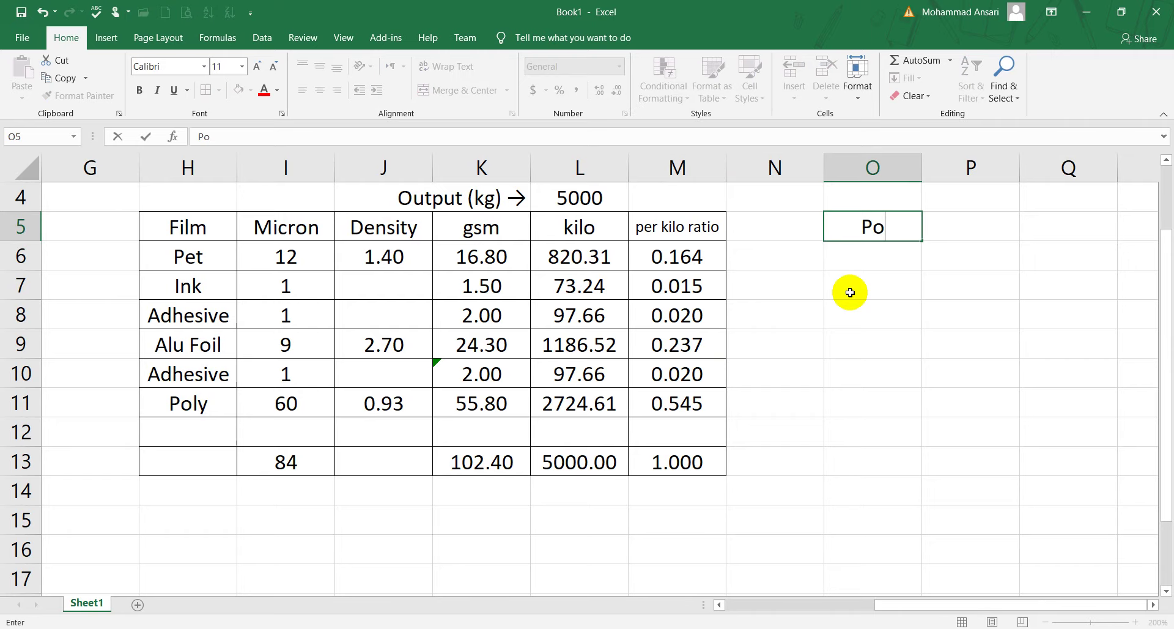
type("uch open S")
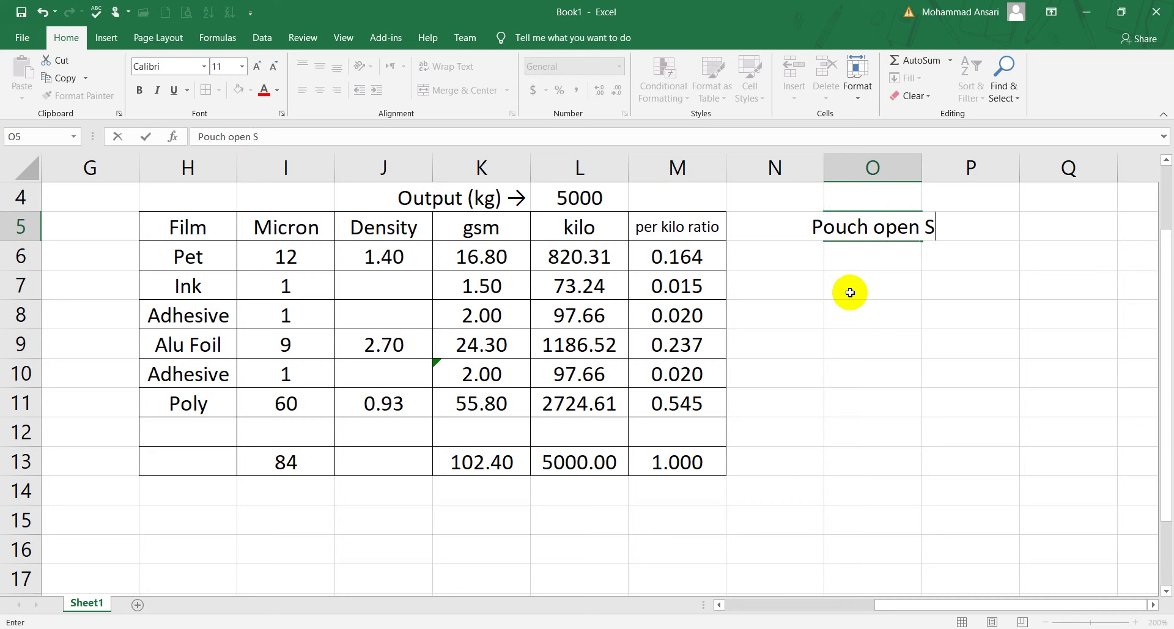
type("ize")
key("Return")
key("Up")
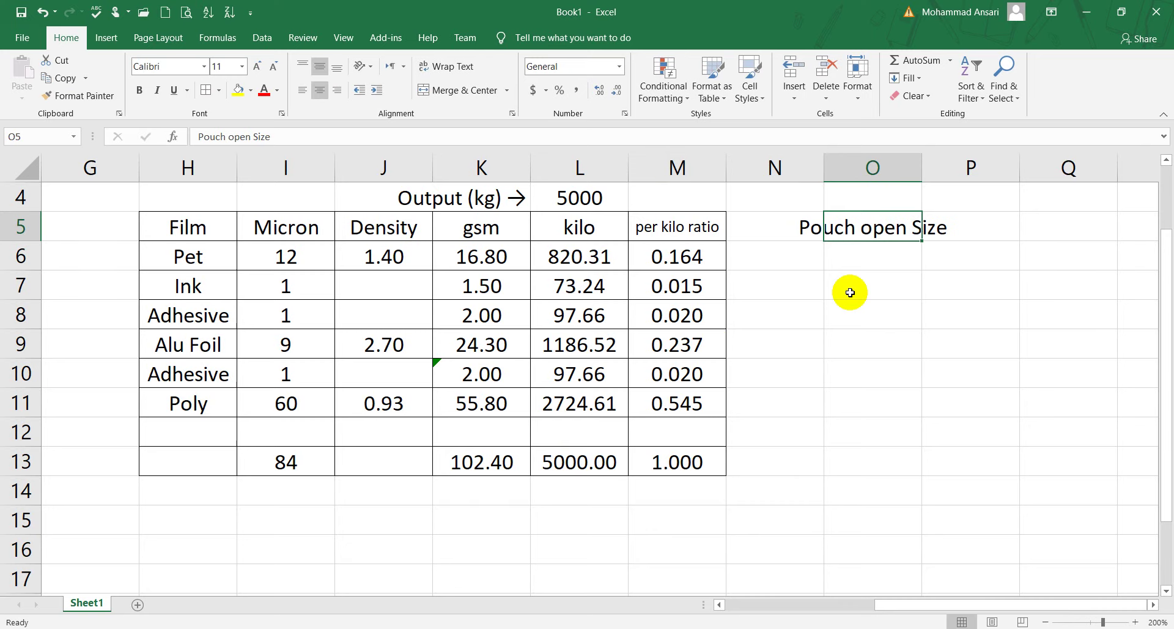
left_click(335, 90)
Step: Enter the pouch dimensions beneath the heading: Height 300 in O6:P6 and Width 520 in O7:P7
left_click(872, 261)
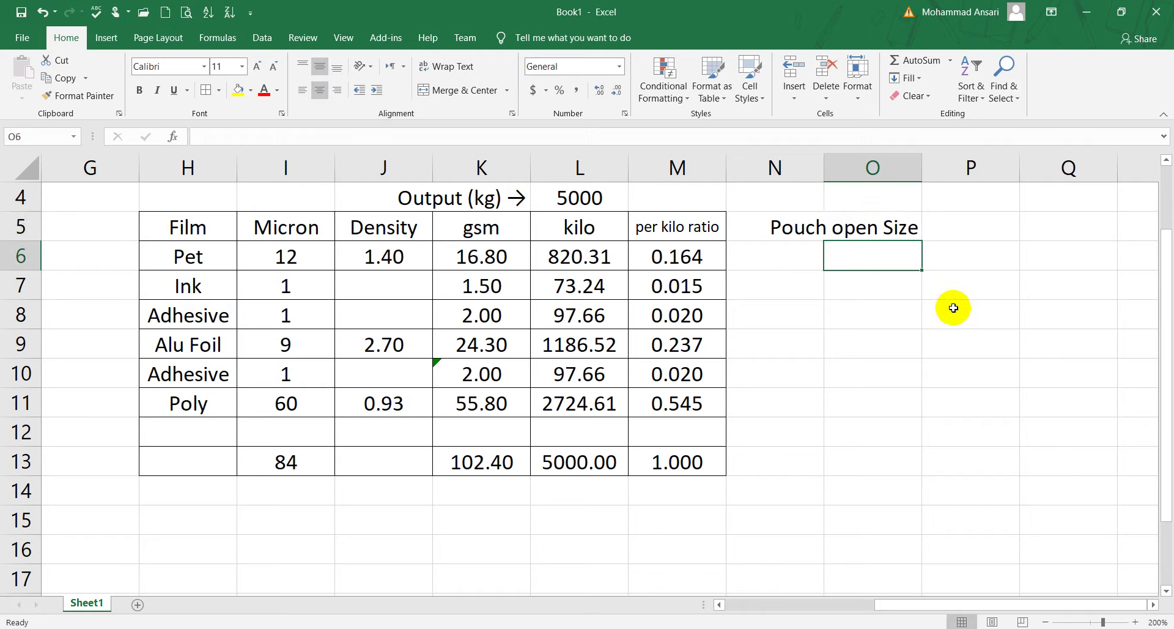
type("Height")
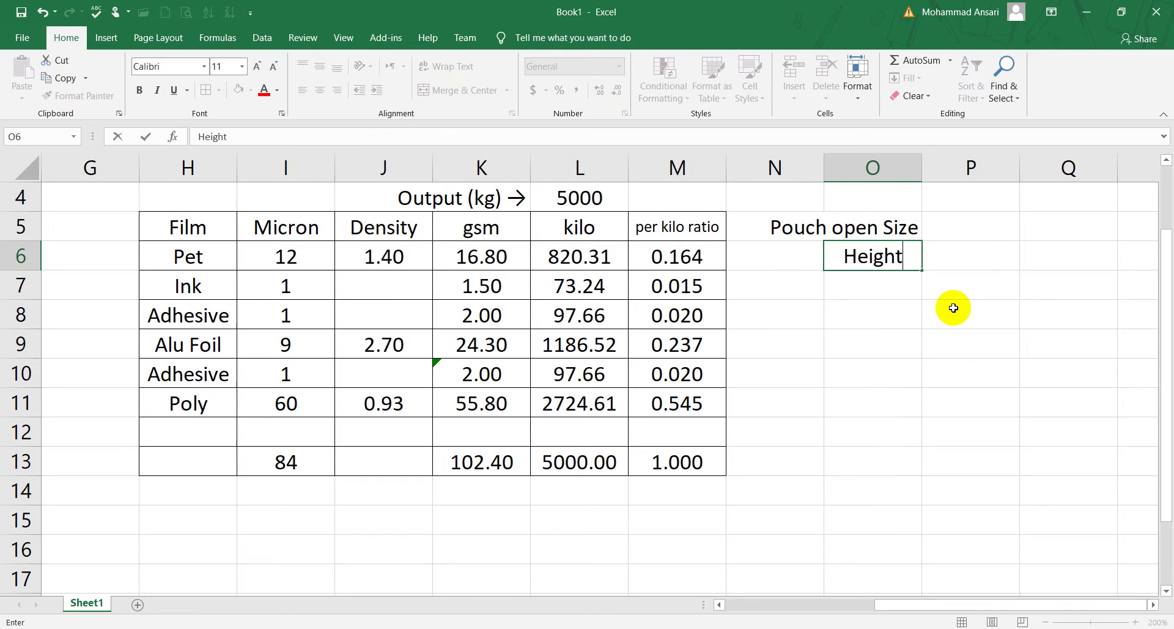
key("Tab")
type("300")
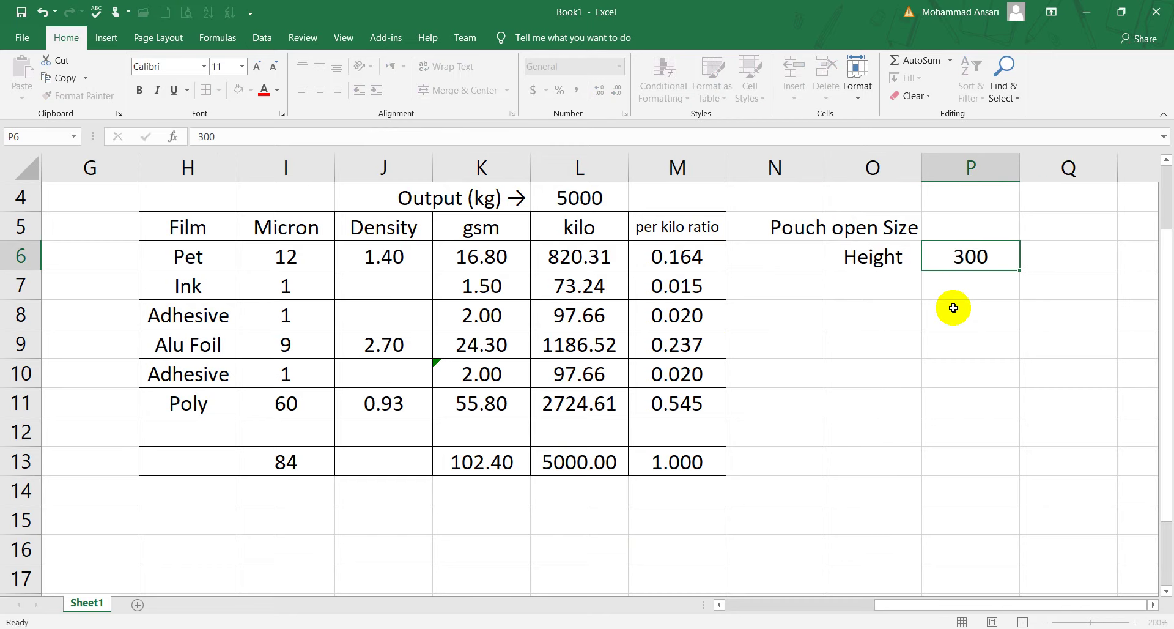
key("Return")
type("Width")
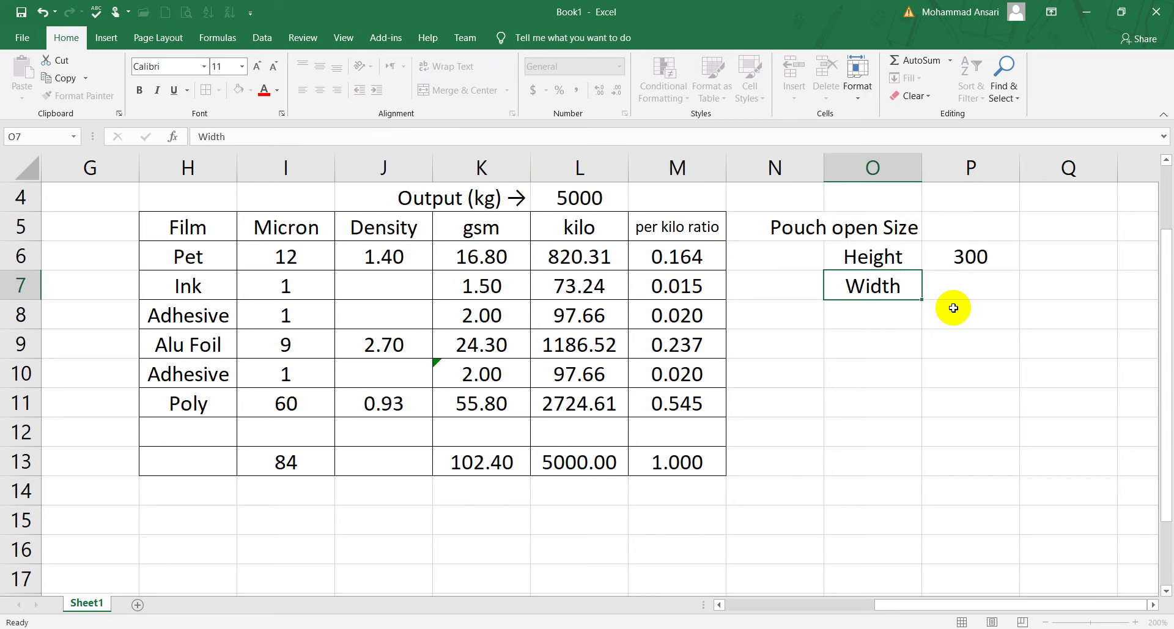
key("Tab")
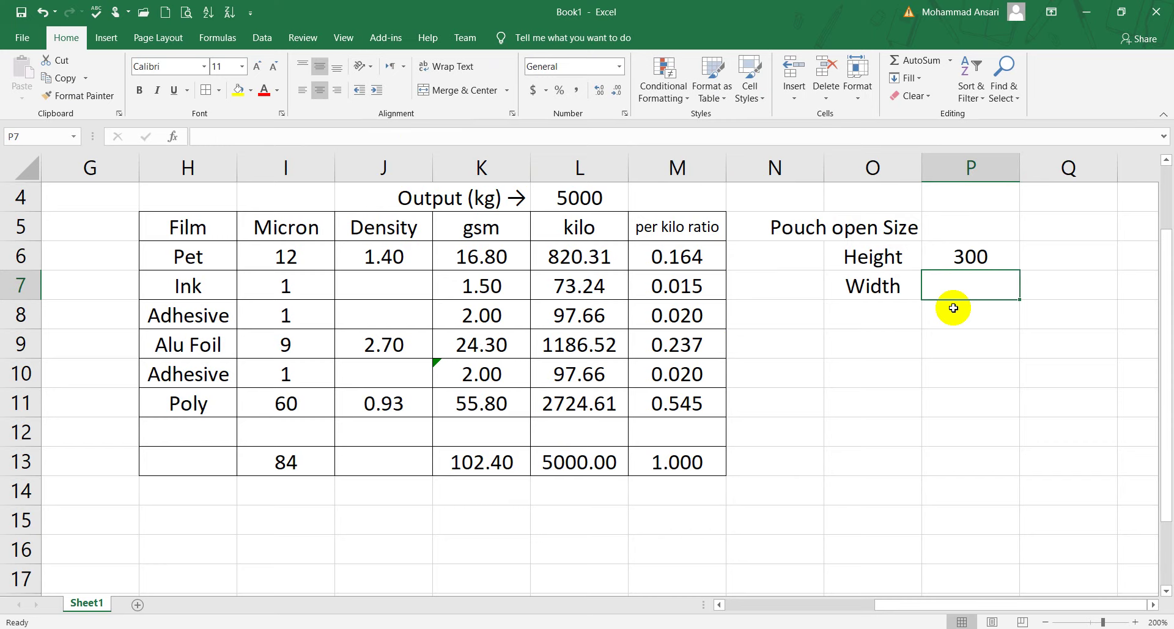
type("520")
key("Return")
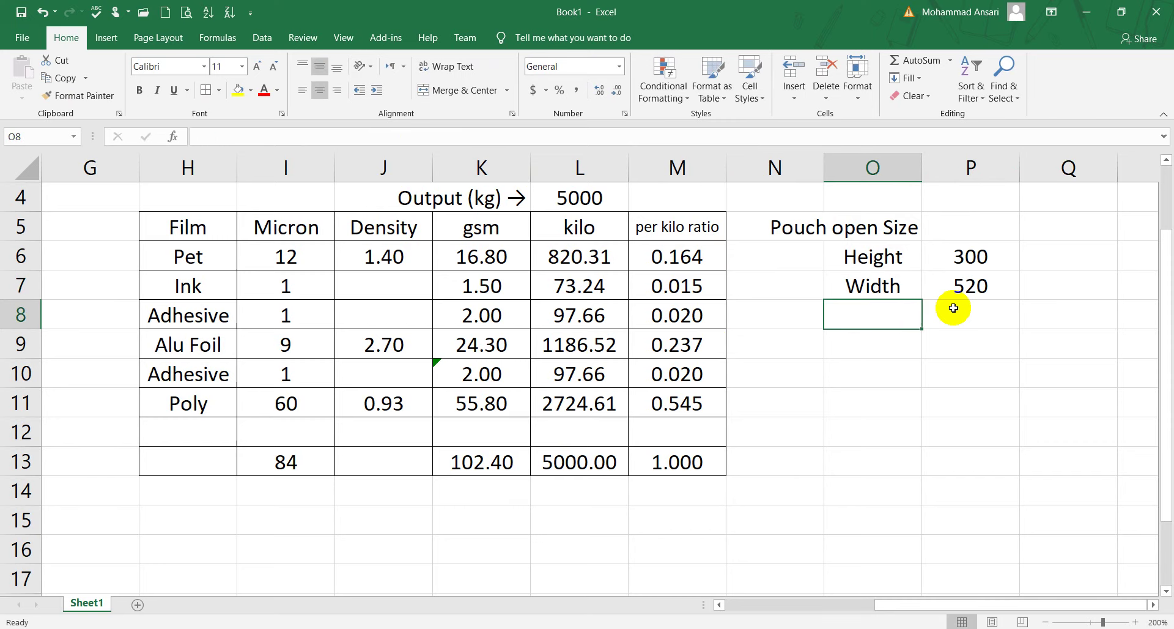
Step: Enter the label "1 Pouch wt" in O9 and right-align the labels in O6:O15
key("Down")
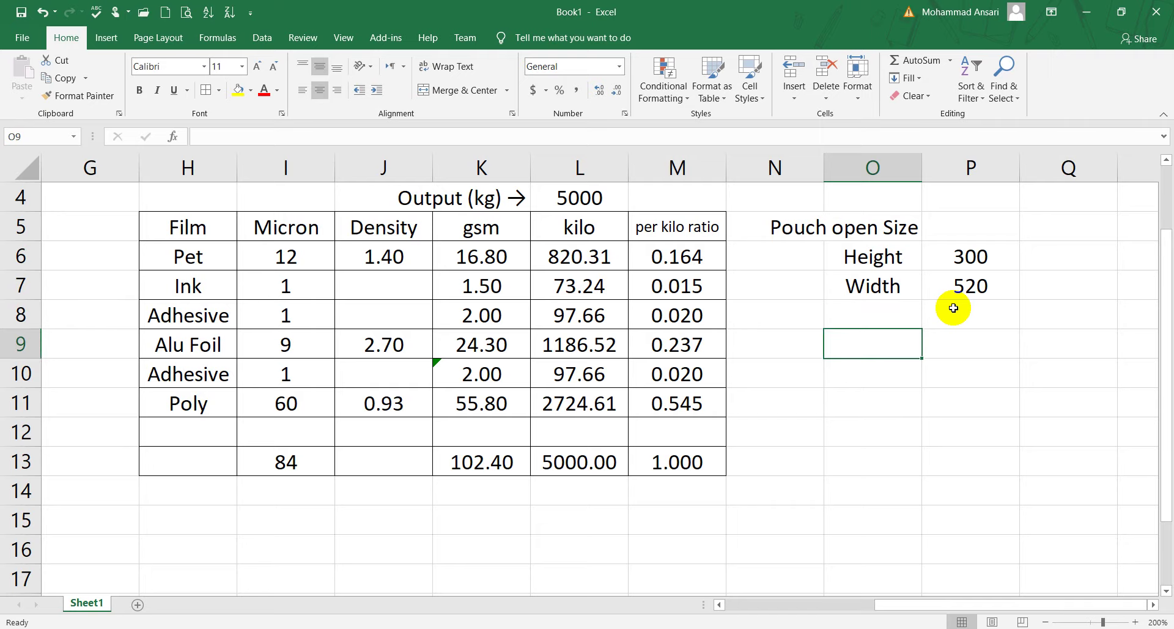
type("Pou")
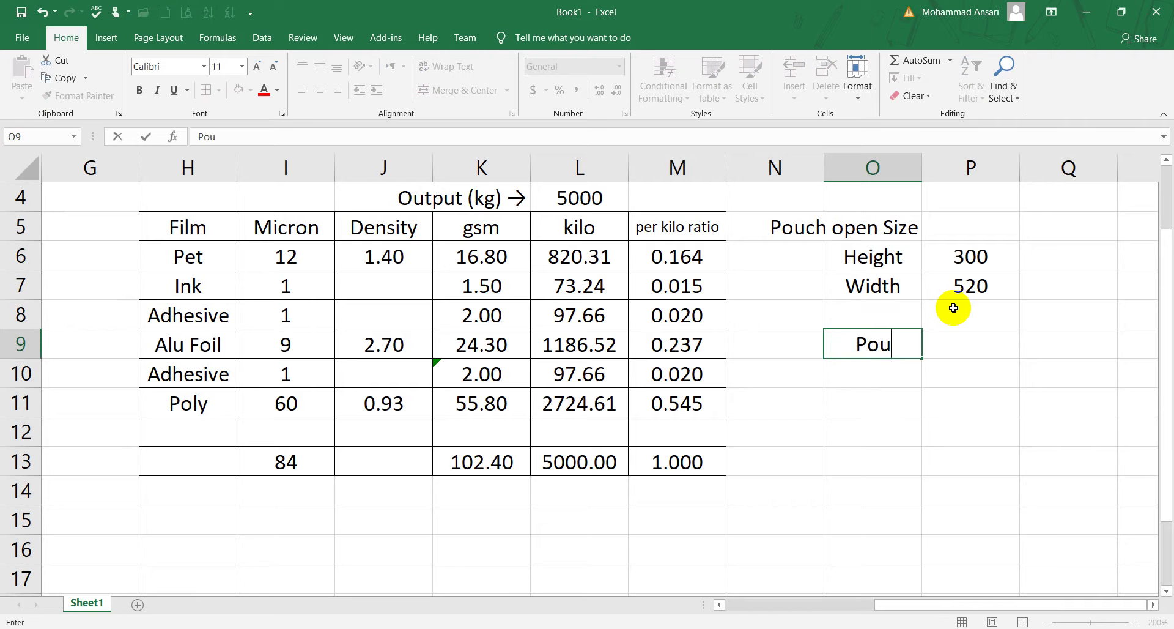
type("ch wt")
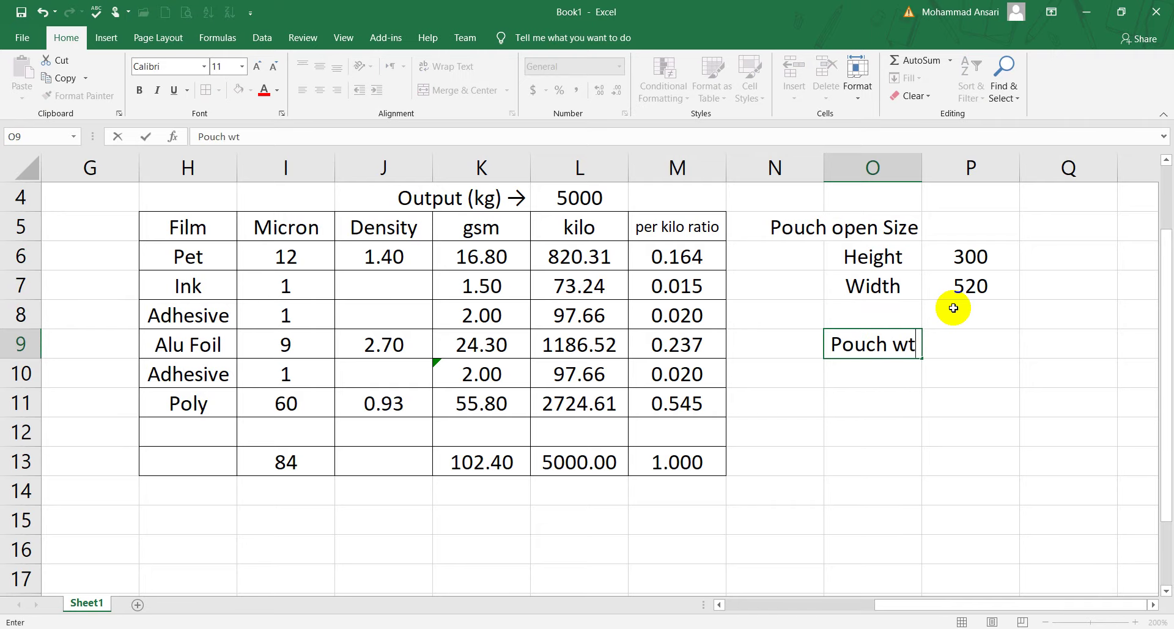
key("Return")
key("Up")
key("F2")
key("Home")
type("1")
key("Return")
key("Up")
left_click_drag(880, 257, 889, 520)
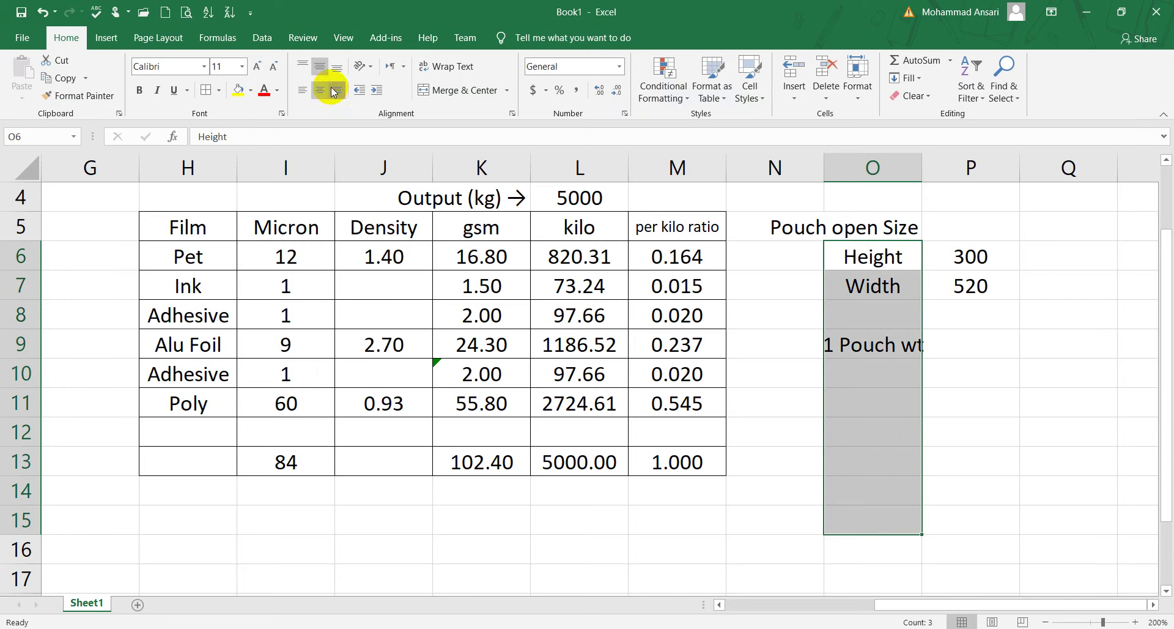
left_click(333, 89)
Step: Calculate the weight of one pouch in P9 with the formula =K13*P6*P7/1000000
left_click(954, 342)
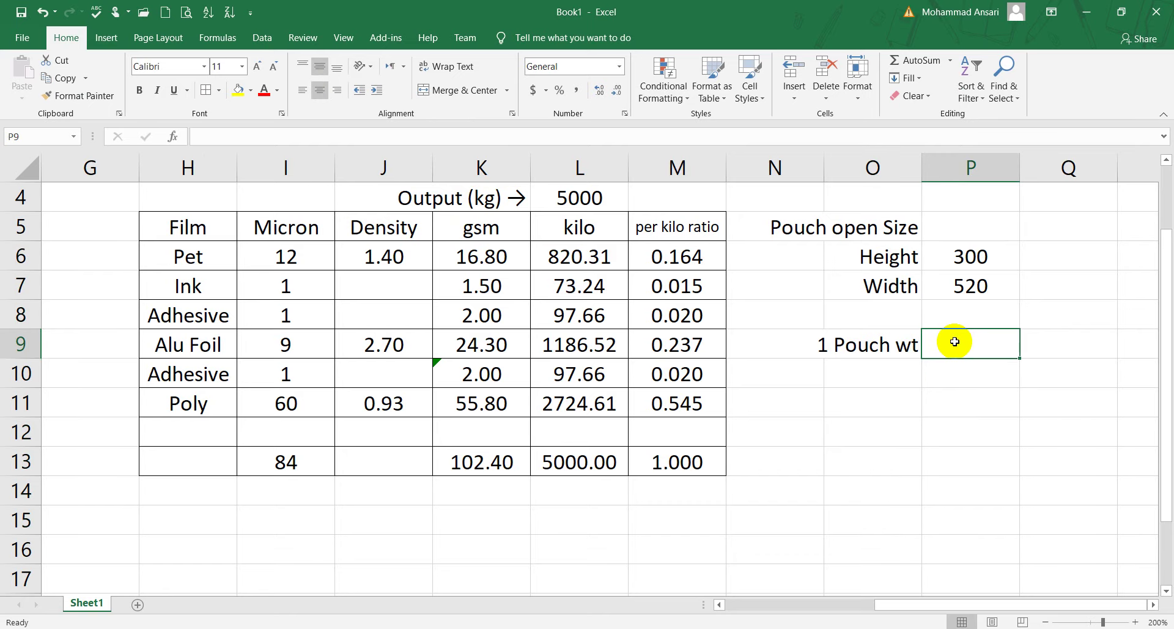
type("=")
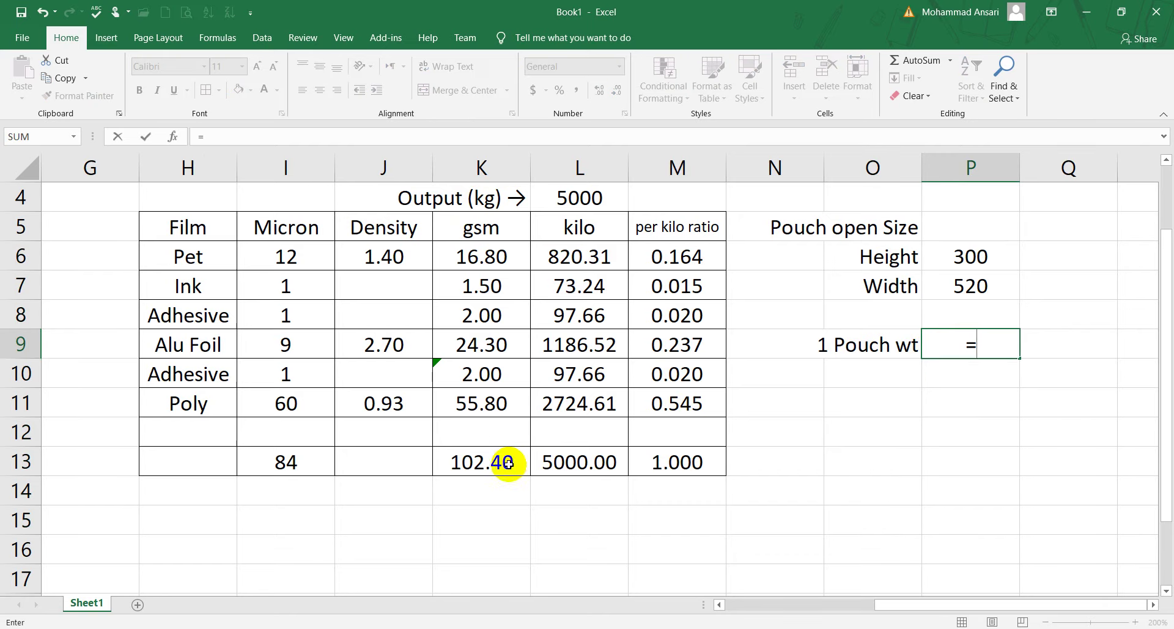
left_click(504, 464)
type("*")
left_click(978, 269)
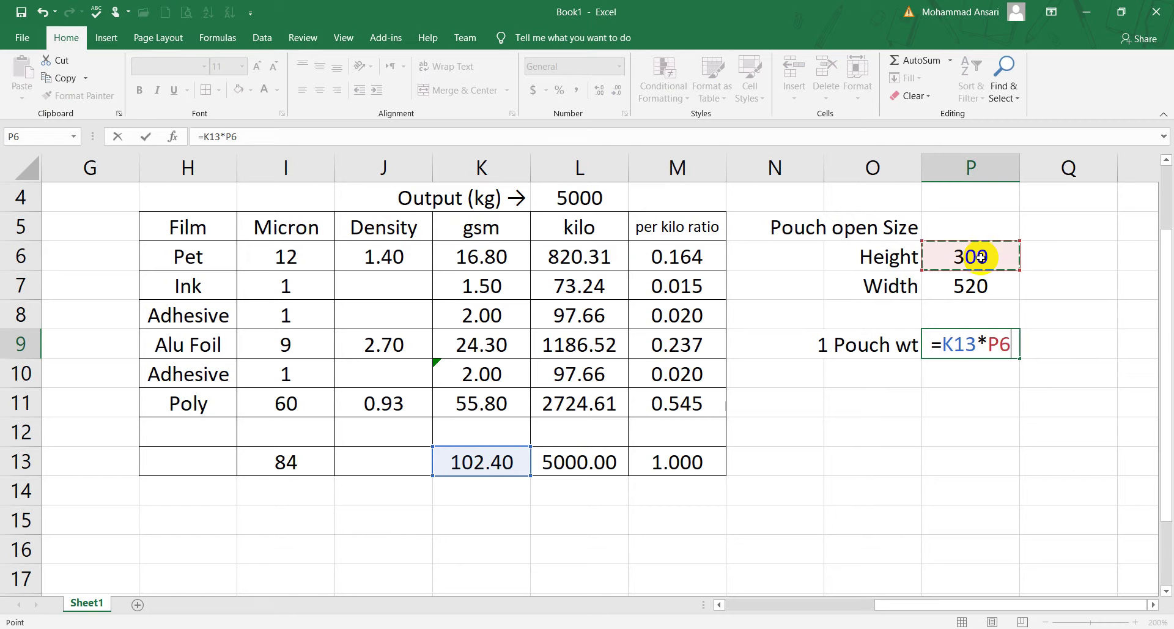
type("*")
left_click(982, 283)
type("/")
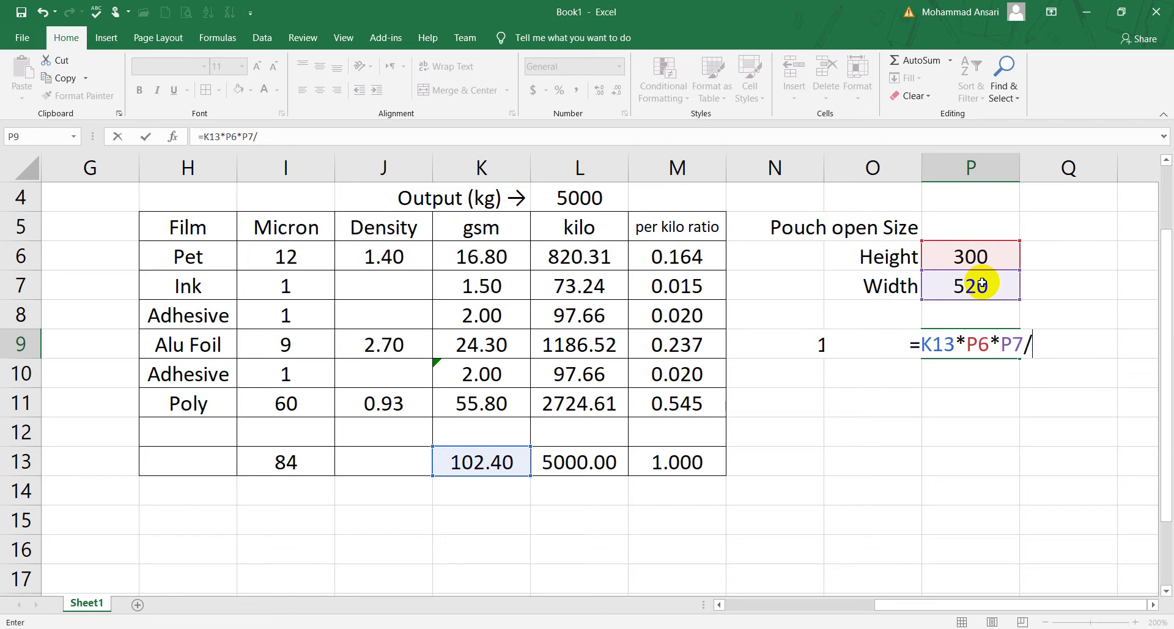
type("10000000")
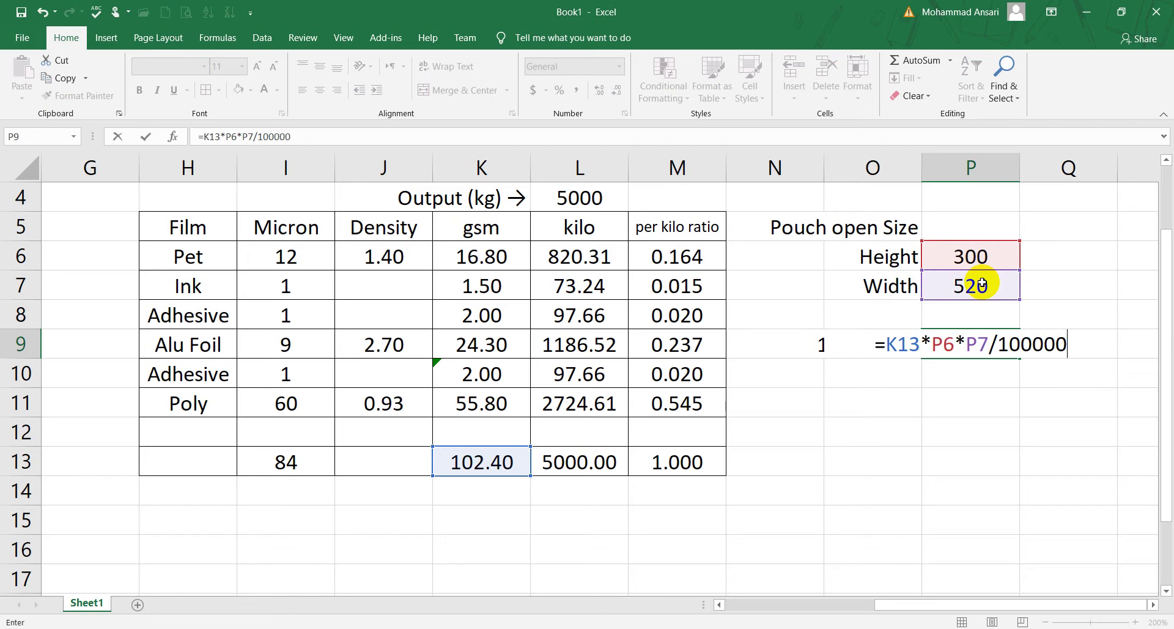
key("Return")
Step: Format the pouch weight in P9 to show two decimal places
left_click(954, 343)
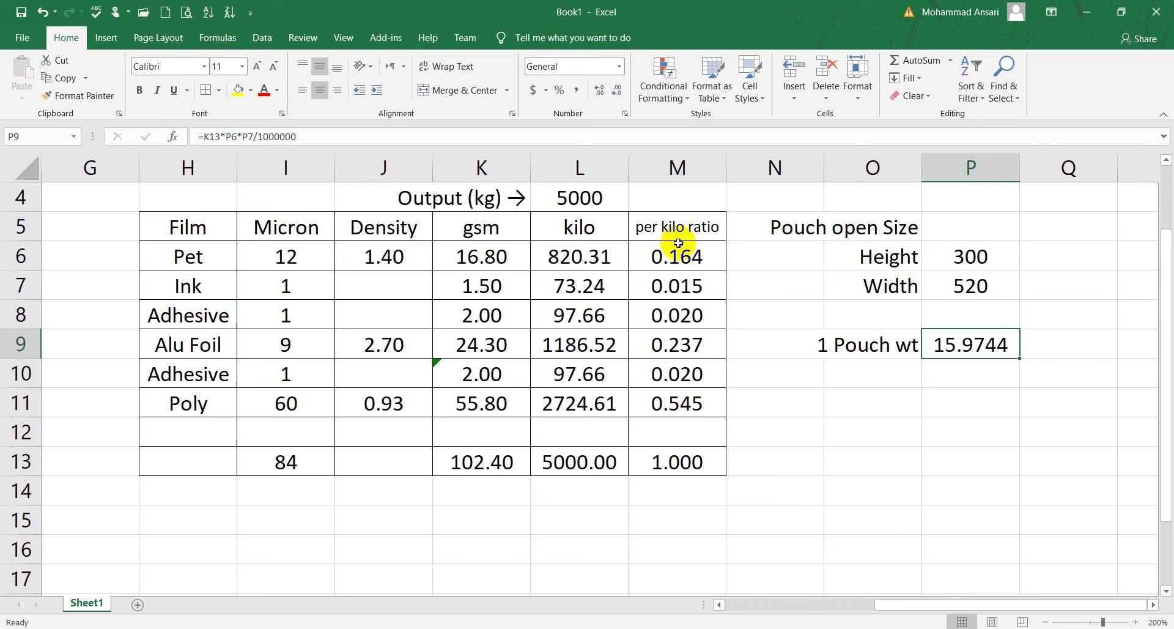
left_click(617, 90)
left_click(616, 90)
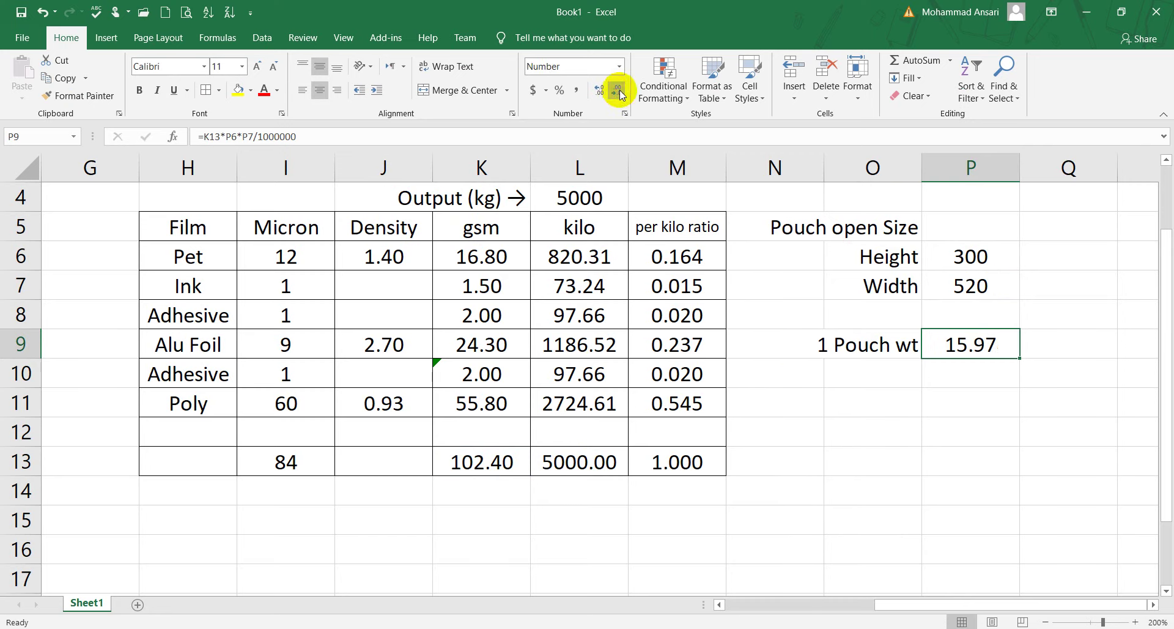
Step: Apply right alignment to the empty label cells O10:O15 below the pouch weight label
left_click(851, 374)
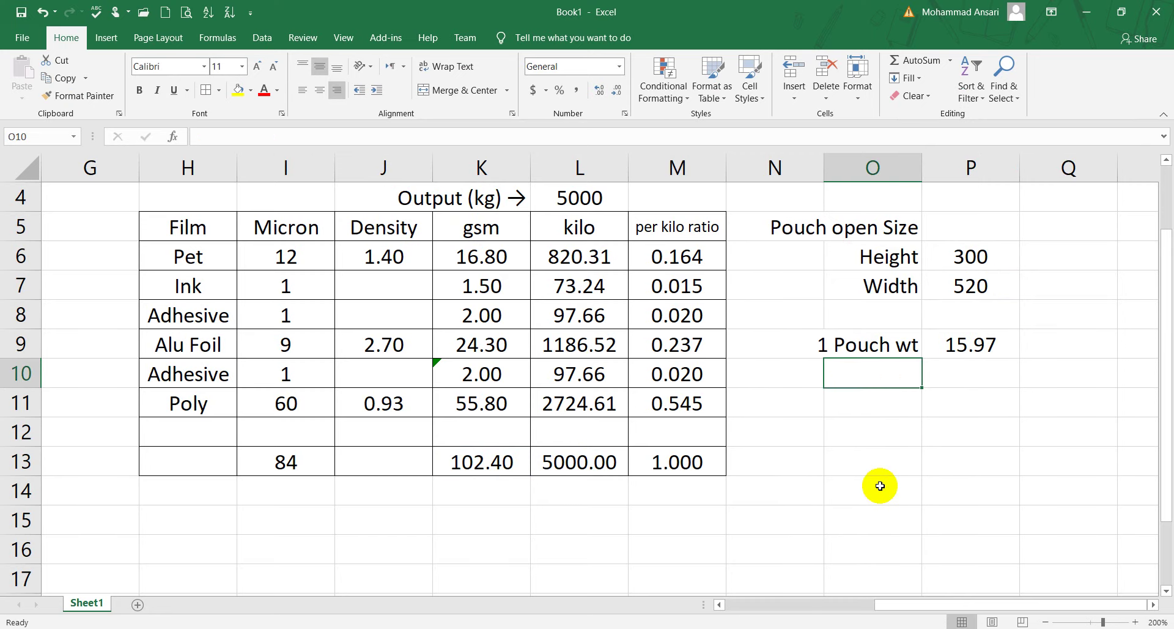
key("shift+Down")
key("shift+Down")
key("shift+Down")
key("shift+Down")
key("shift+Down")
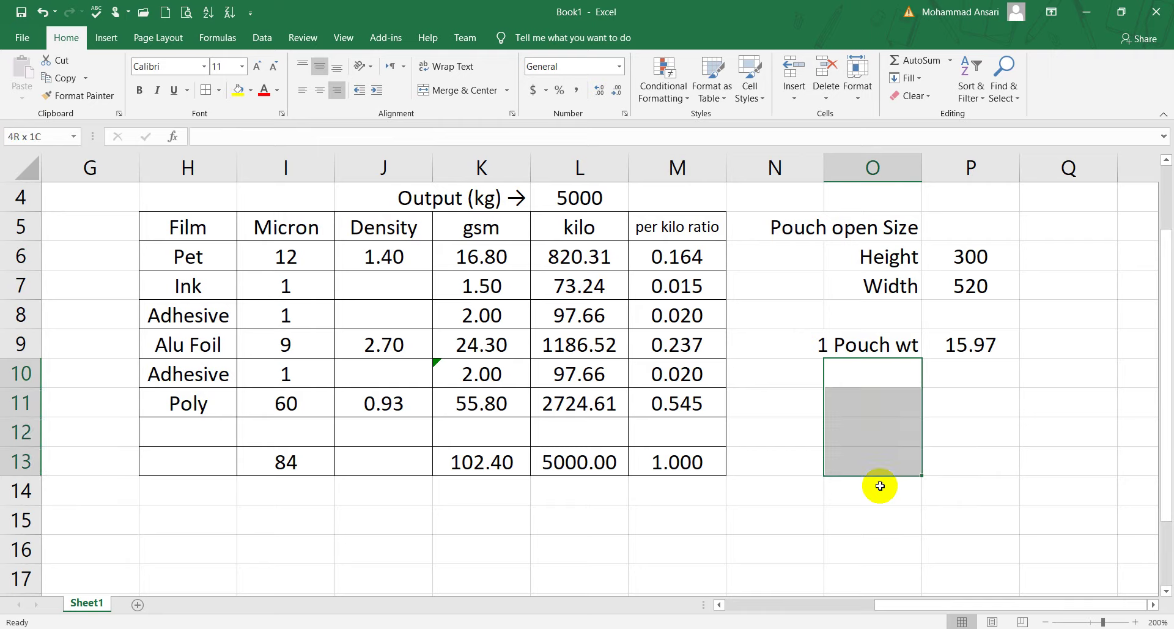
left_click(335, 90)
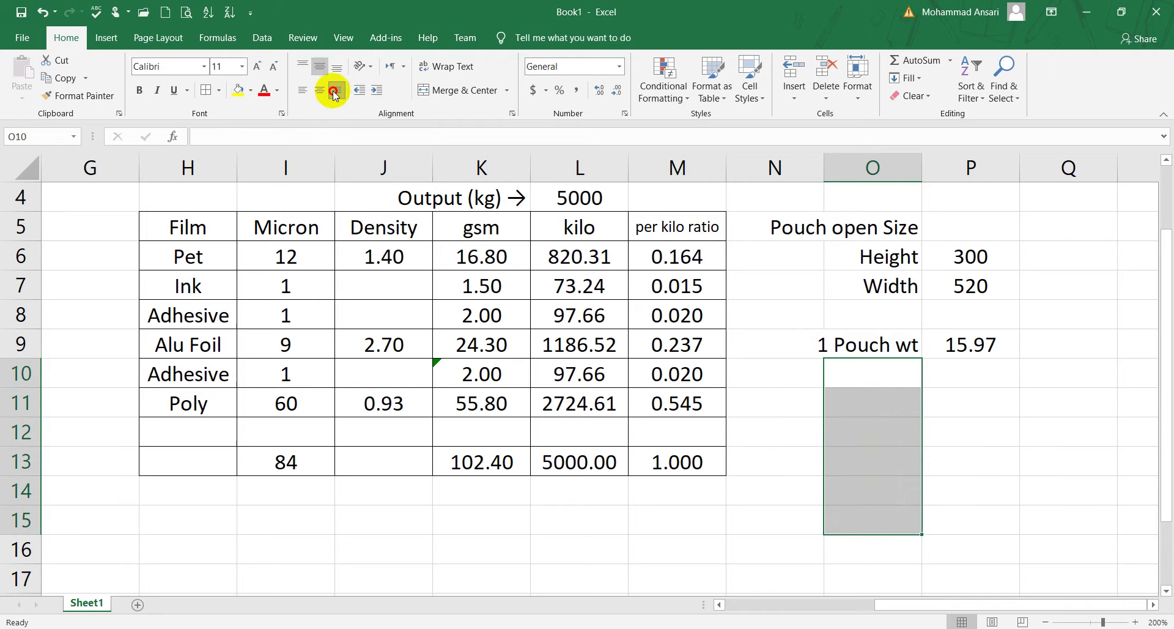
Step: Enter the label "no of pcs per kilo →" in O10
left_click(881, 374)
type("no")
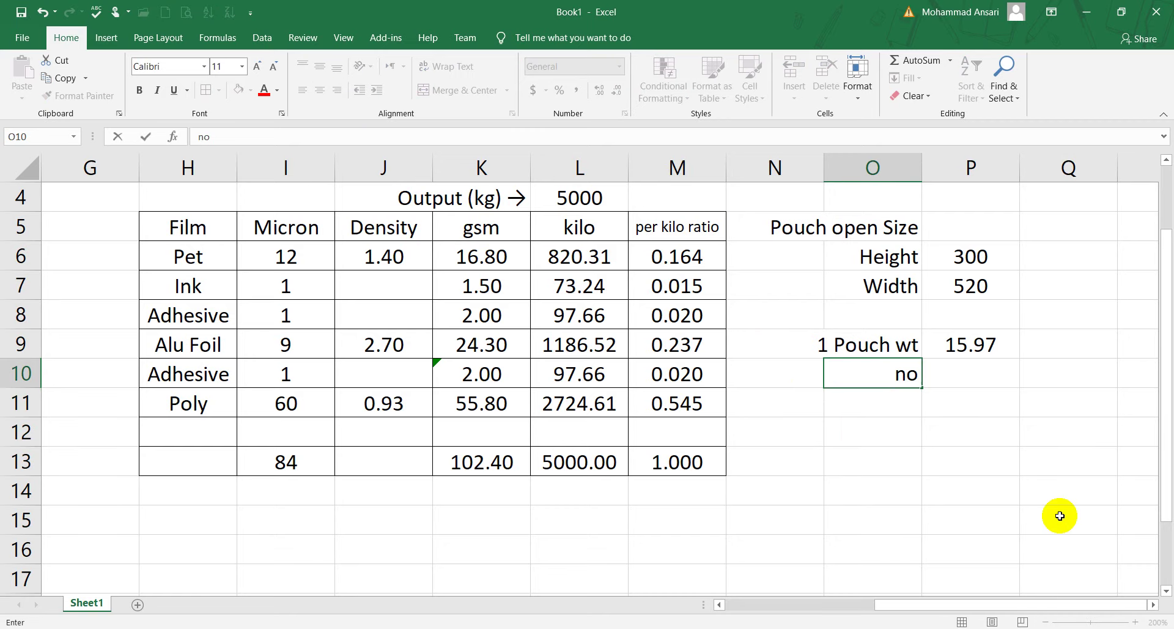
type(" of pcs p")
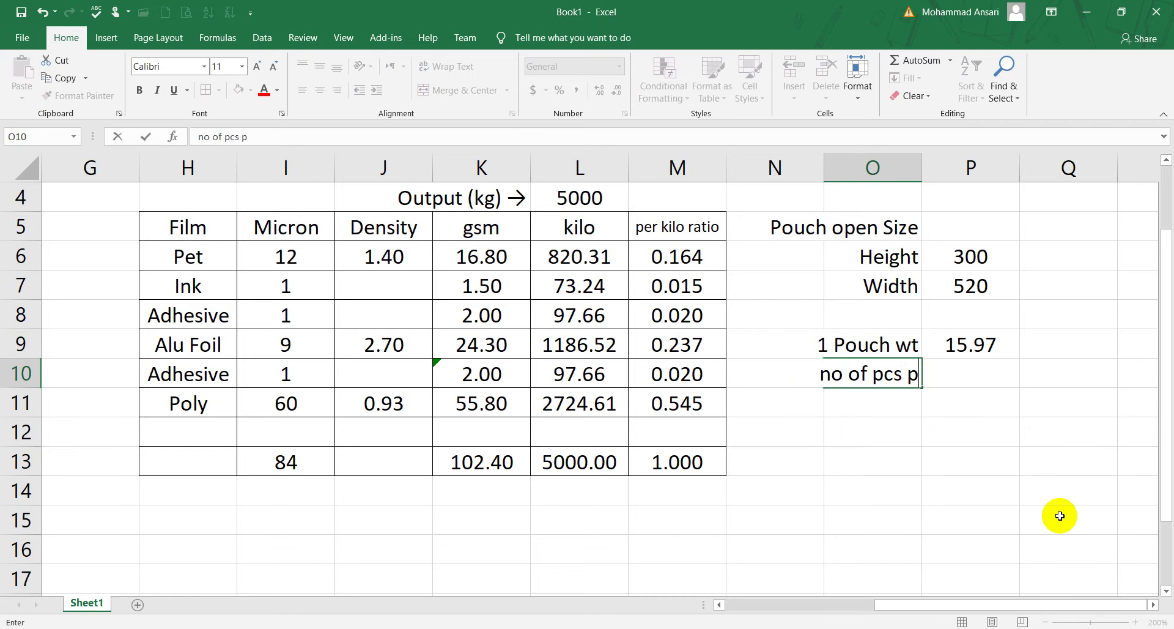
type("er kilo")
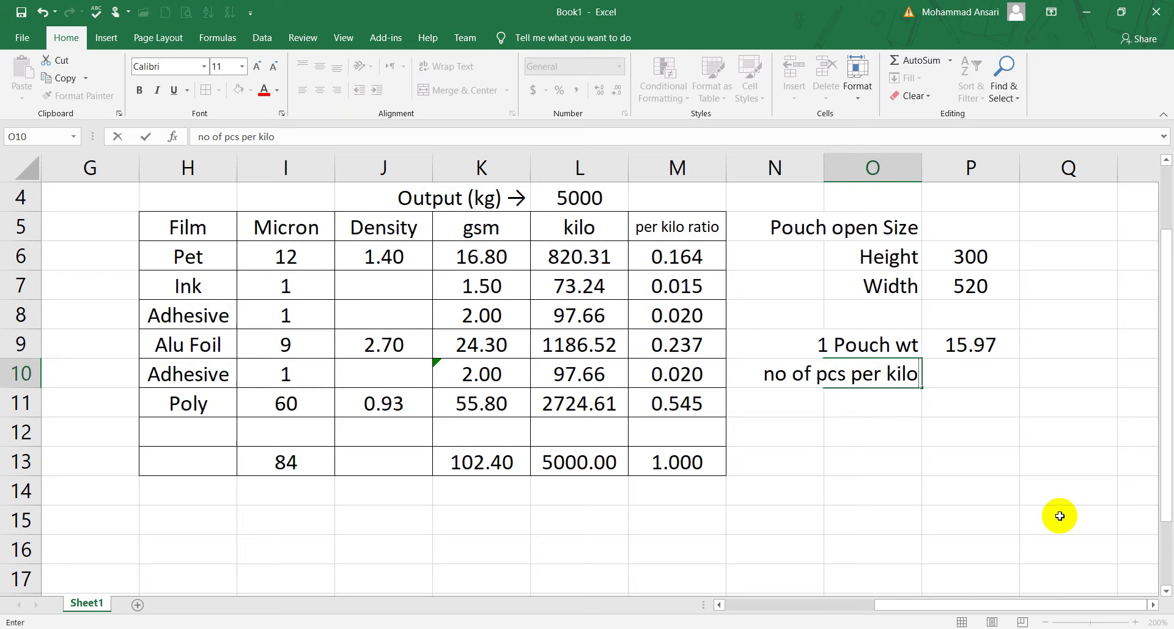
type(" →")
key("Tab")
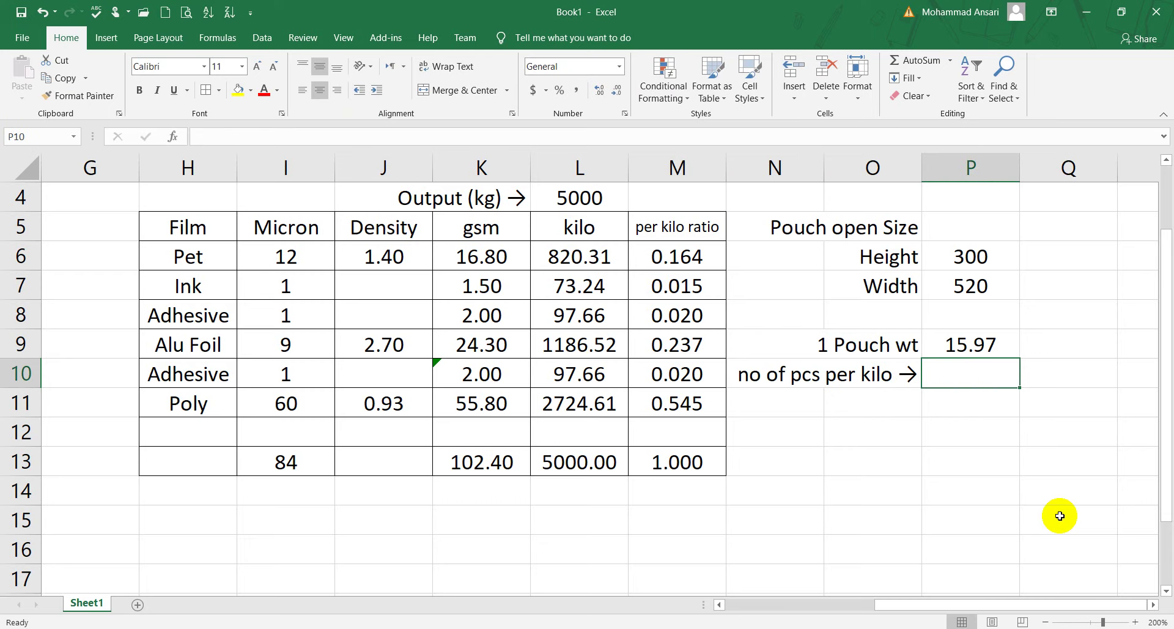
type("1000")
key("BackSpace")
key("BackSpace")
key("BackSpace")
key("BackSpace")
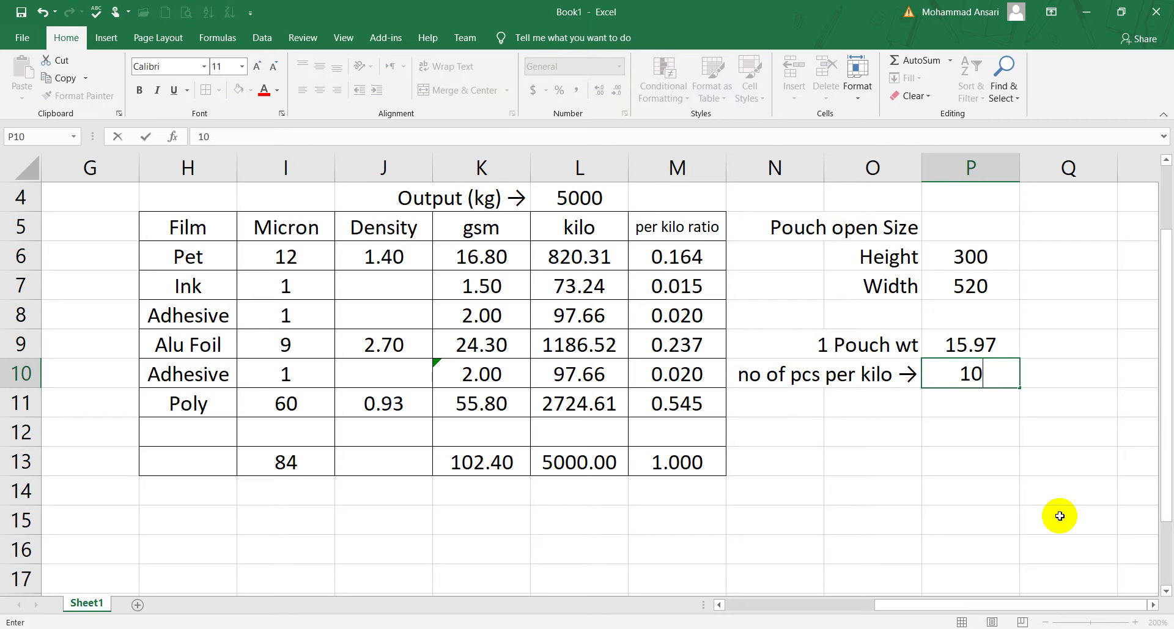
Step: Calculate the number of pieces per kilo in P10 with the formula =1000/P9
type("=1000/")
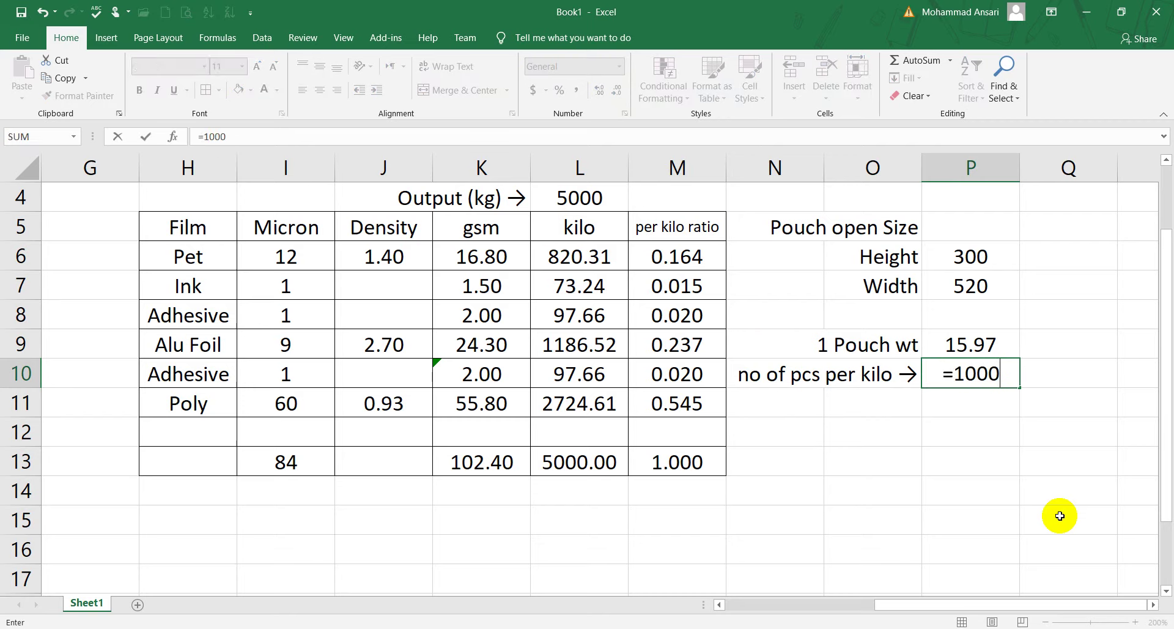
left_click(956, 345)
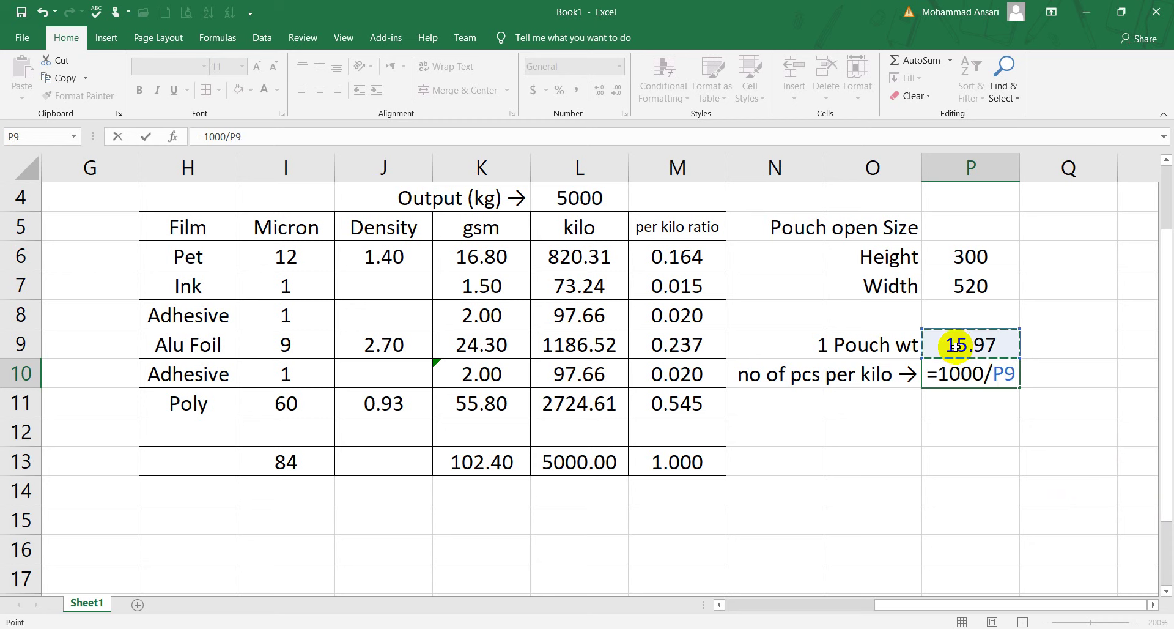
key("Return")
Step: Format the pieces per kilo value in P10 to show no decimal places
left_click(964, 376)
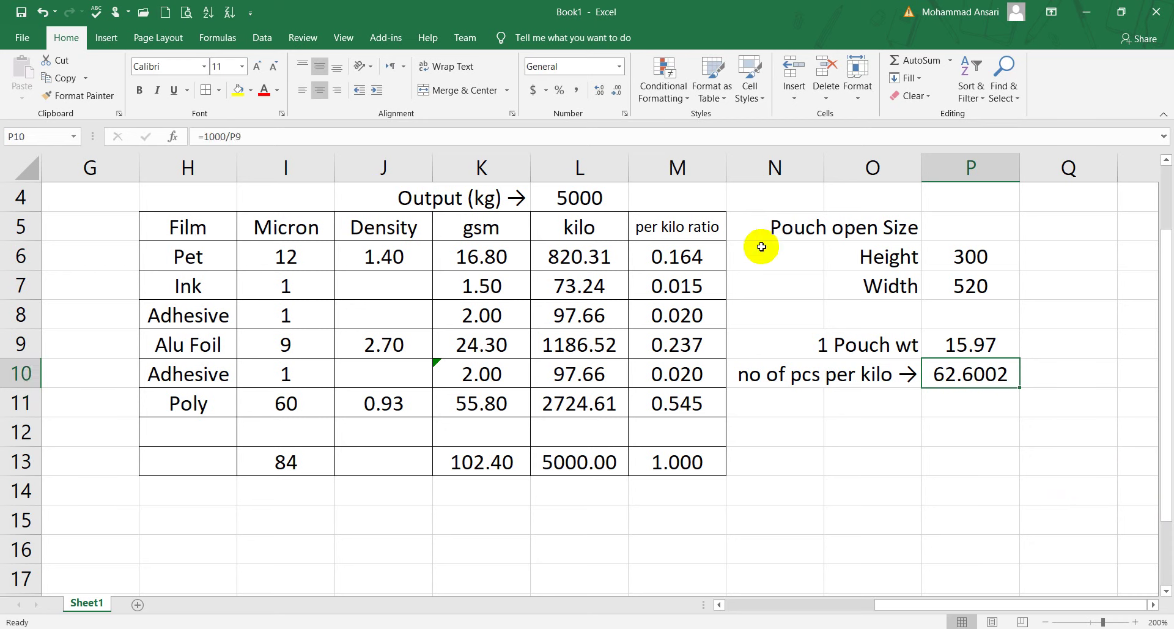
left_click(617, 91)
left_click(617, 92)
left_click(617, 92)
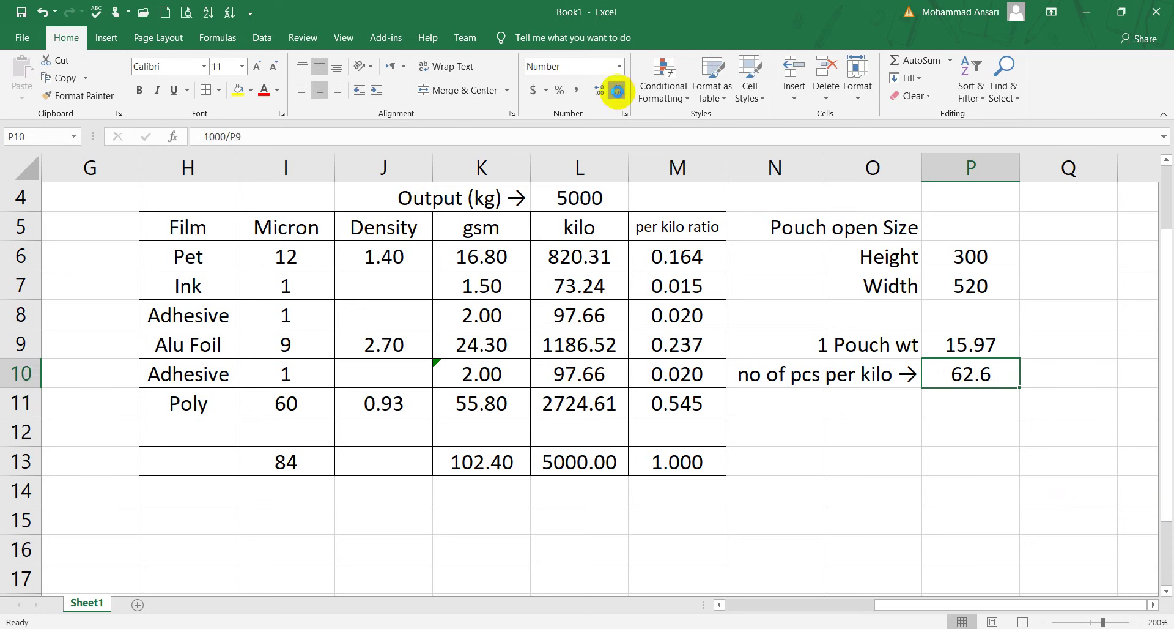
left_click(617, 93)
Step: Wrap the pieces per kilo formula in P10 in a round-down function: =ROUNDDOWN(1000/P9,)
key("F2")
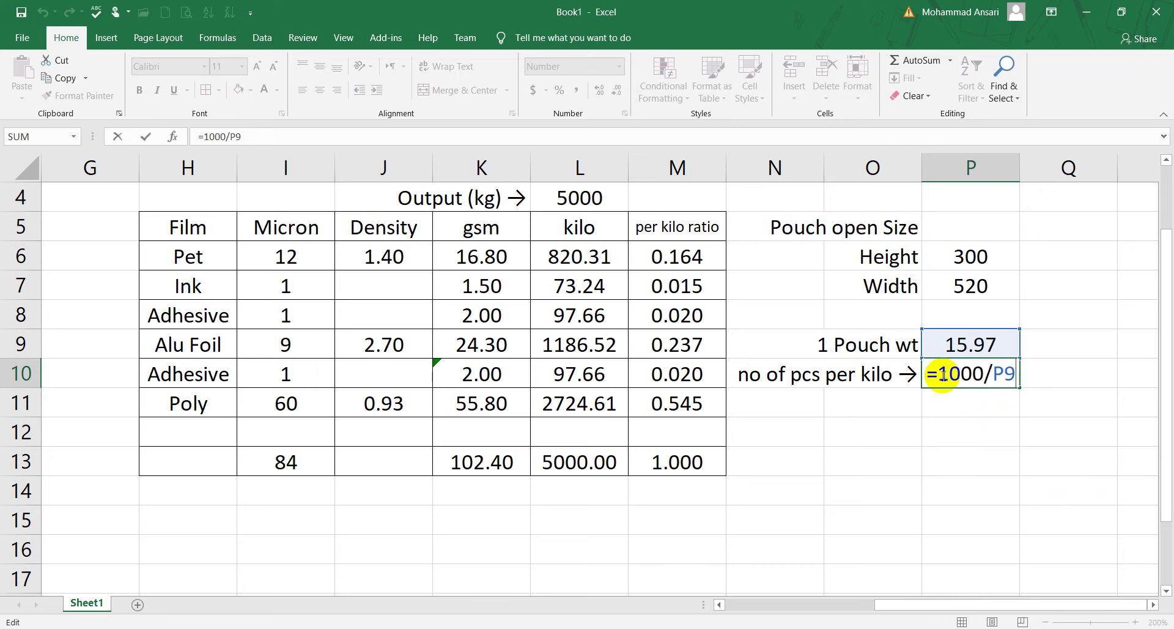
left_click(939, 374)
type("rou")
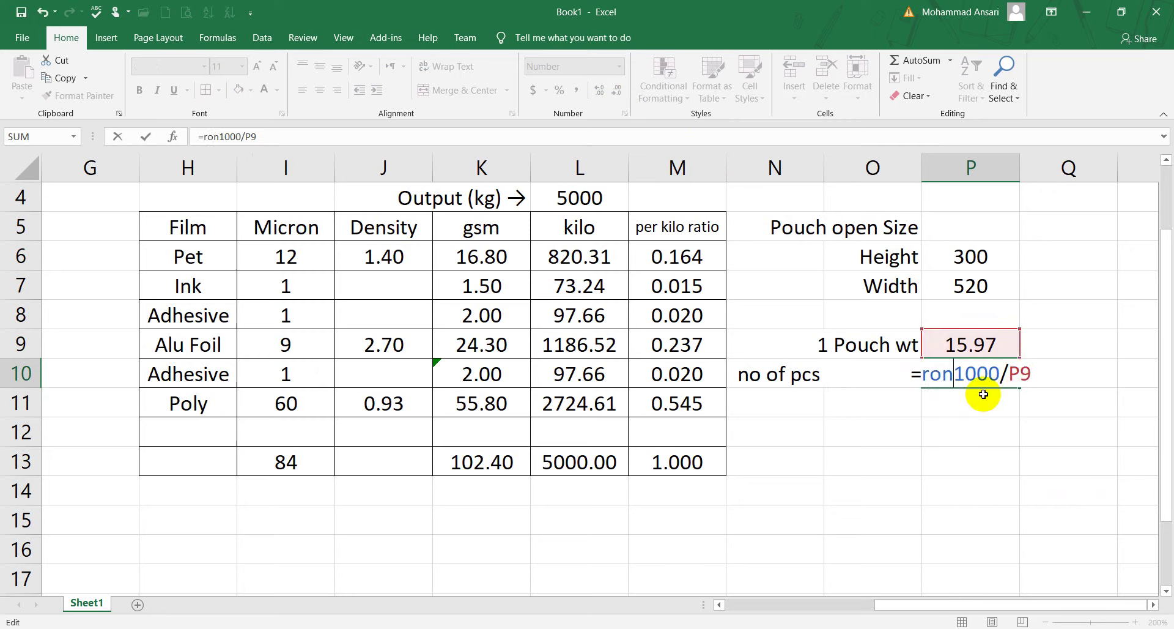
type("n")
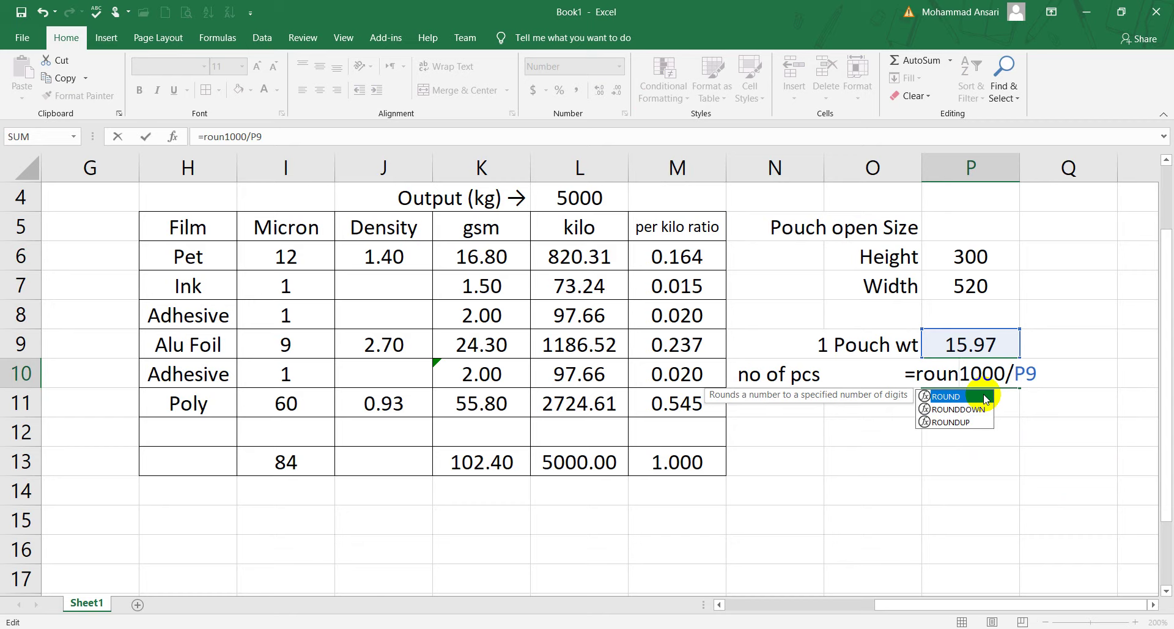
key("Down")
key("Tab")
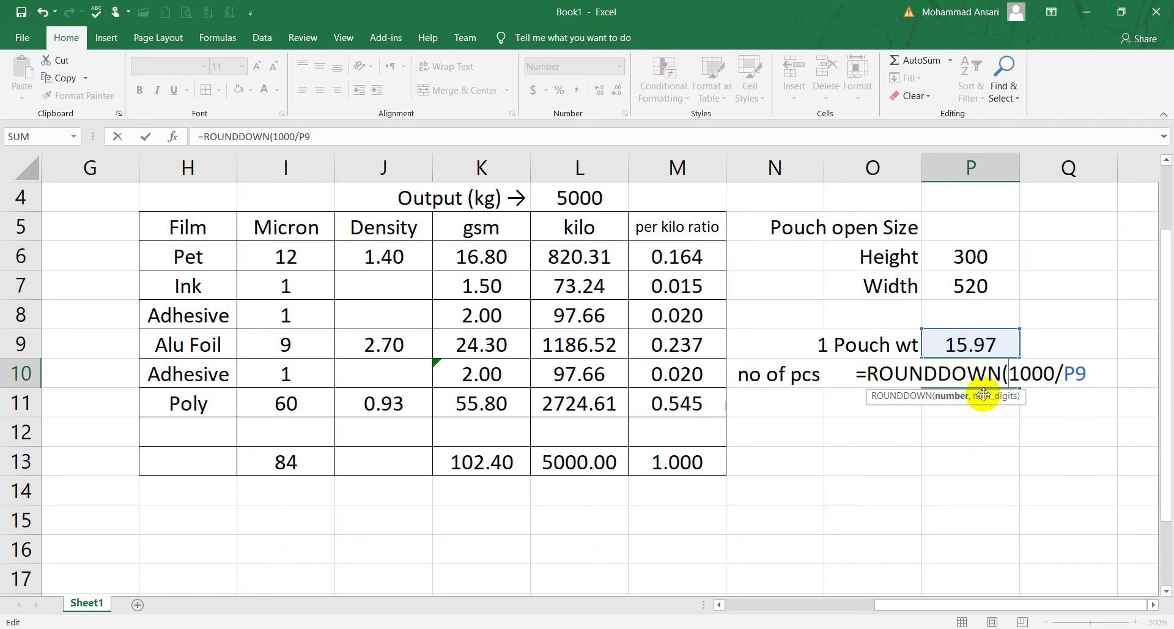
type(",)")
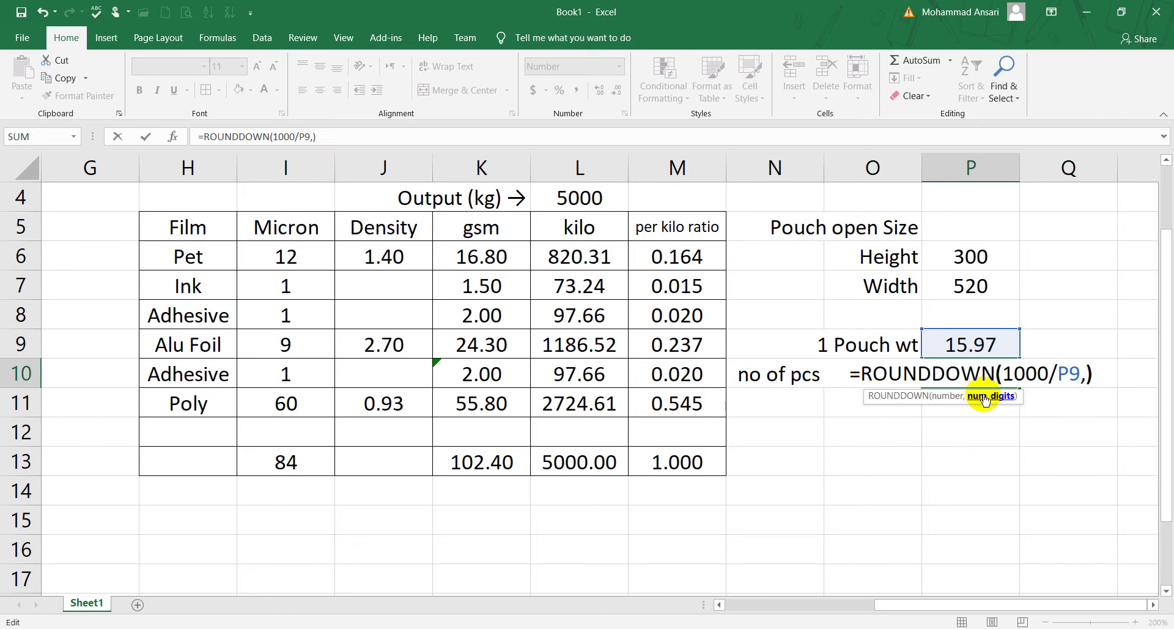
key("Return")
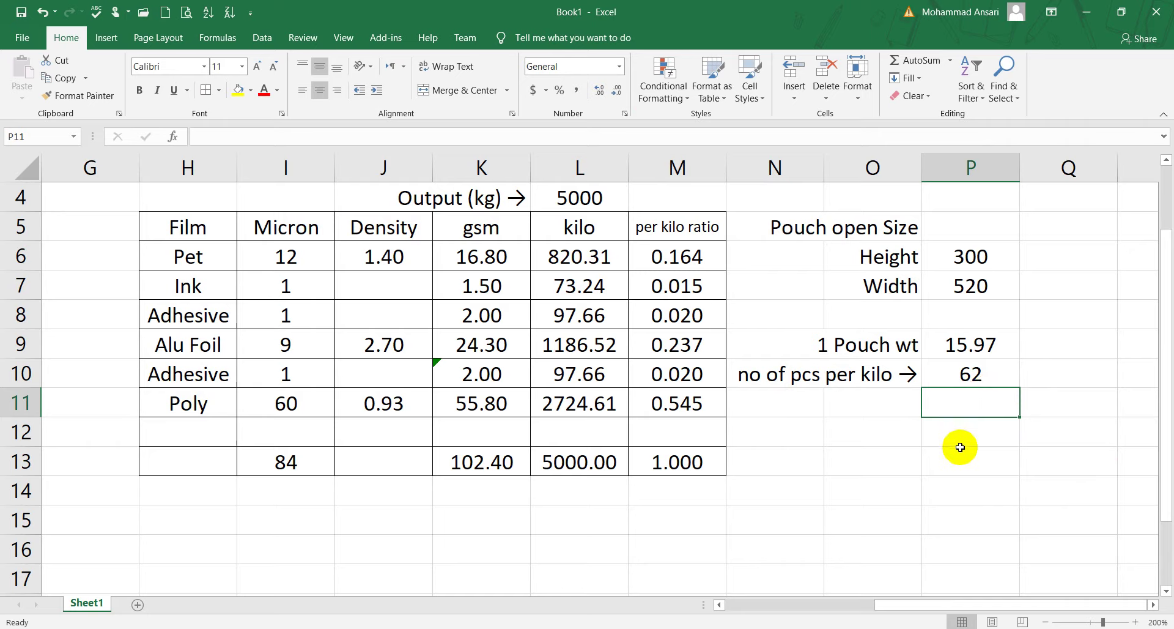
Step: Enter the label "Total pcs →" in O11
left_click(889, 407)
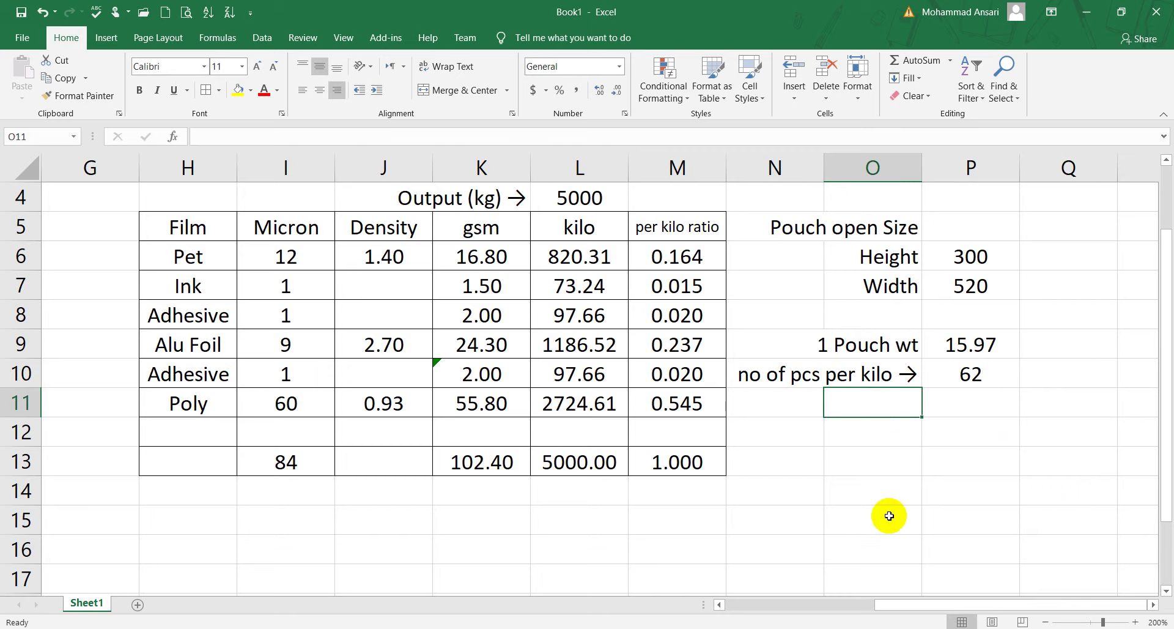
type("Total pcs →")
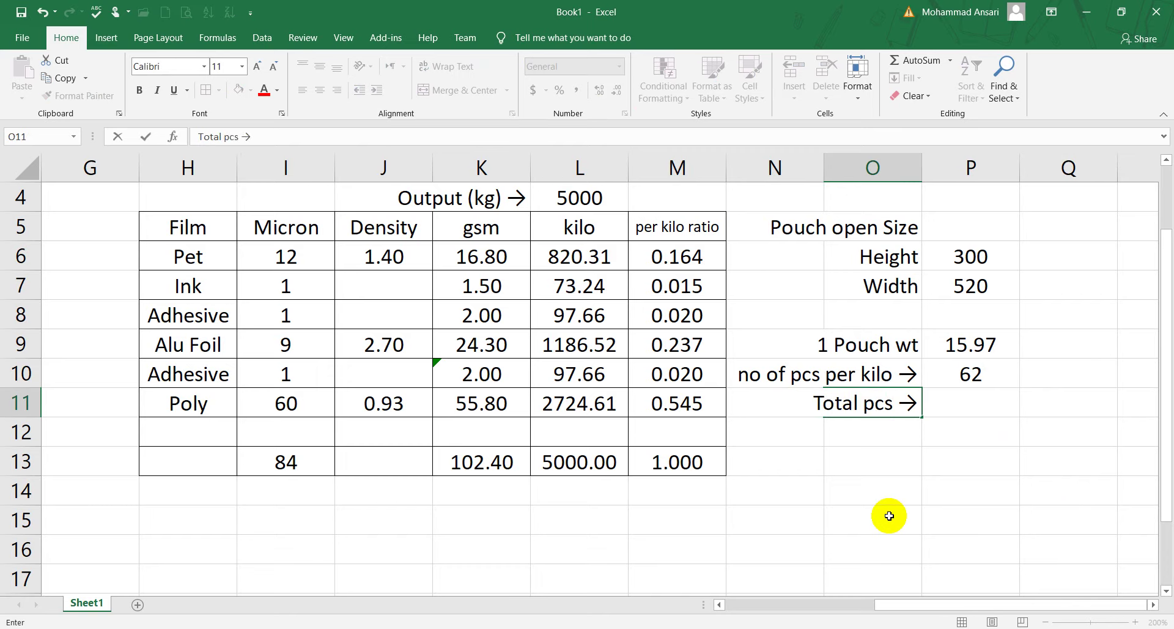
key("Tab")
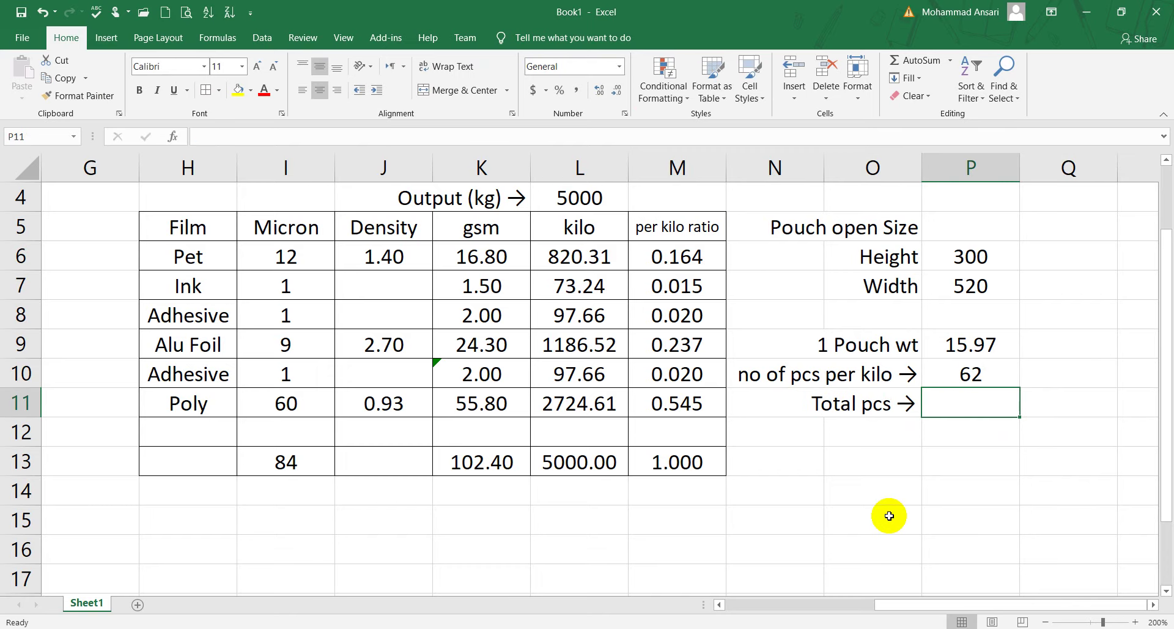
Step: Calculate the total pieces in P11 by multiplying the output by the pieces per kilo, =L4*P10
type("=")
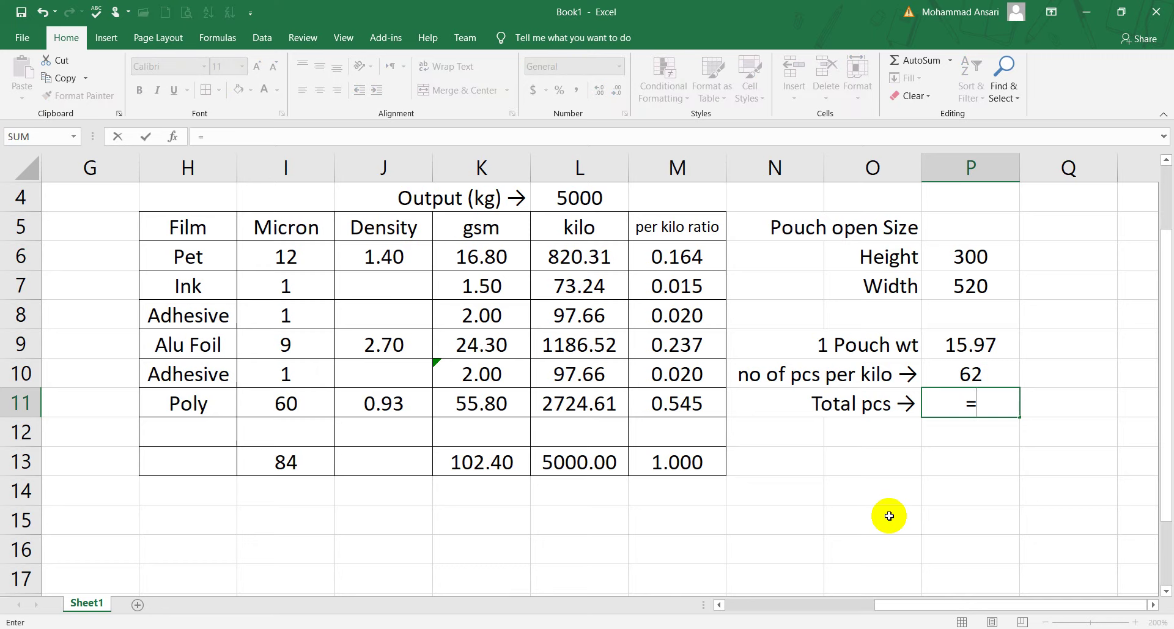
left_click(577, 196)
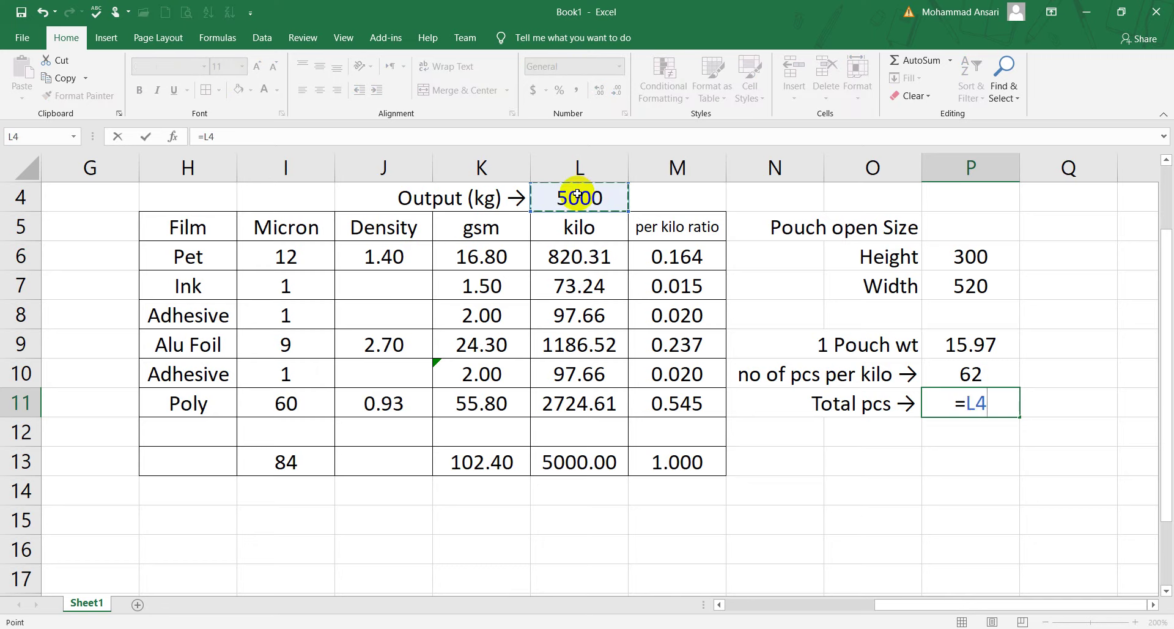
type("*")
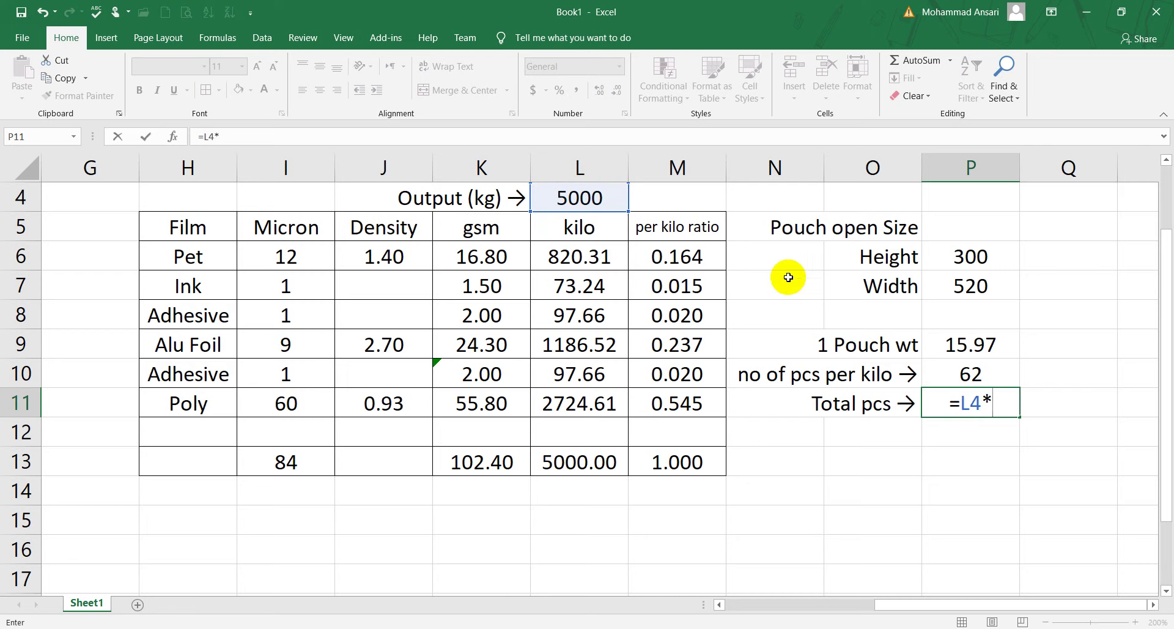
left_click(984, 372)
key("Return")
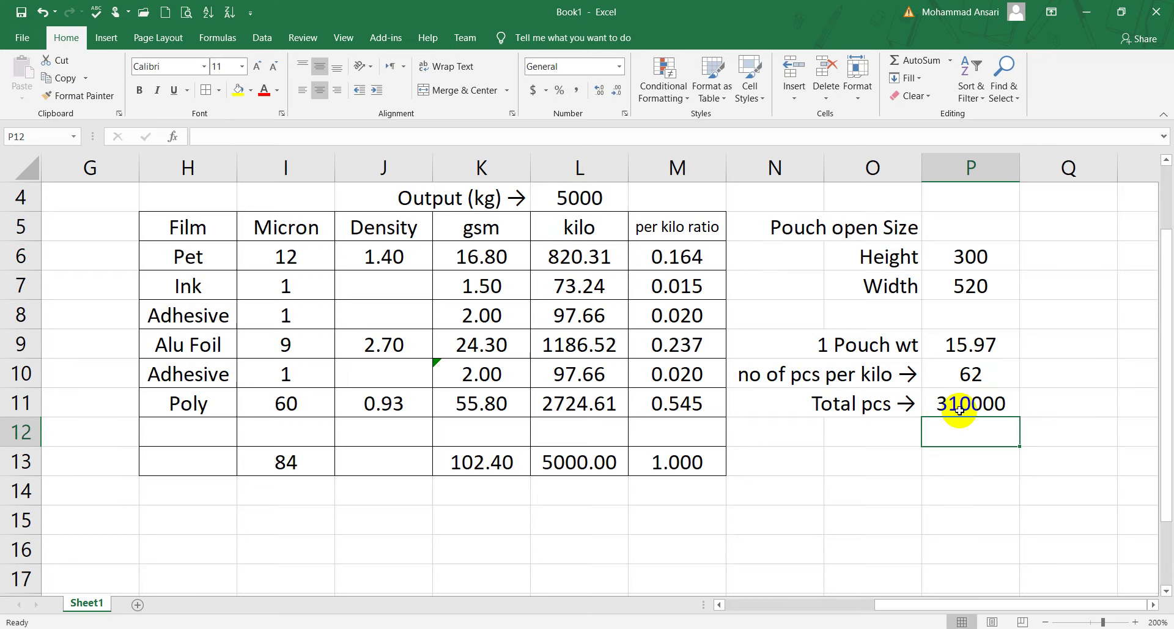
Step: Format the total pieces value in P11 as a number with a thousands separator and 0 decimal places
left_click(959, 408)
right_click(960, 413)
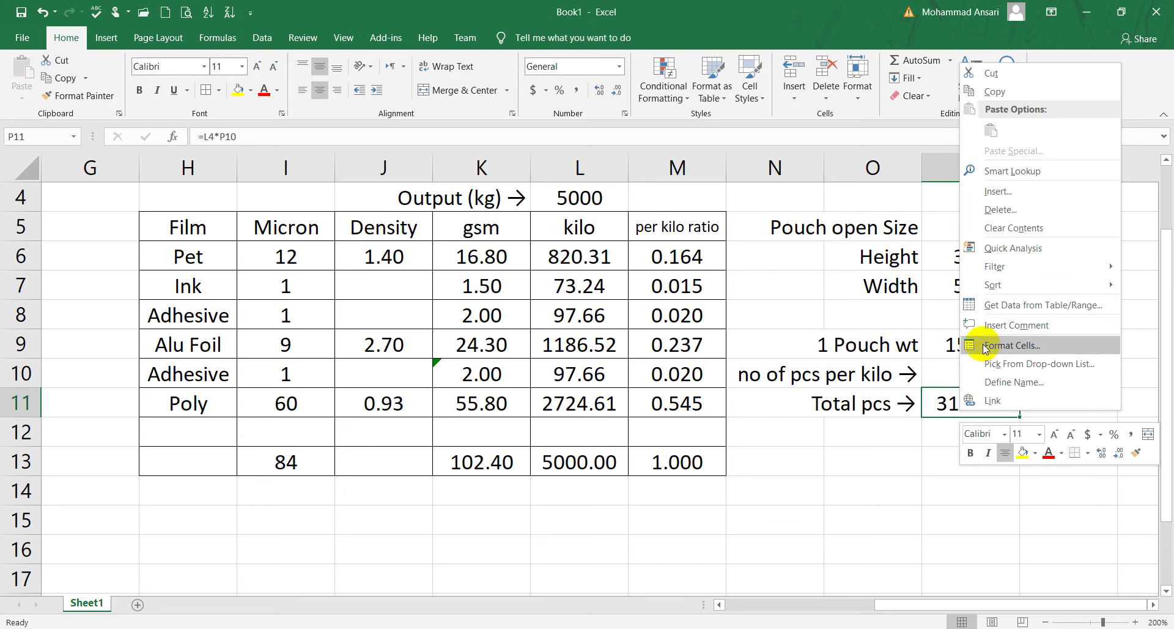
key("Escape")
key("ctrl+1")
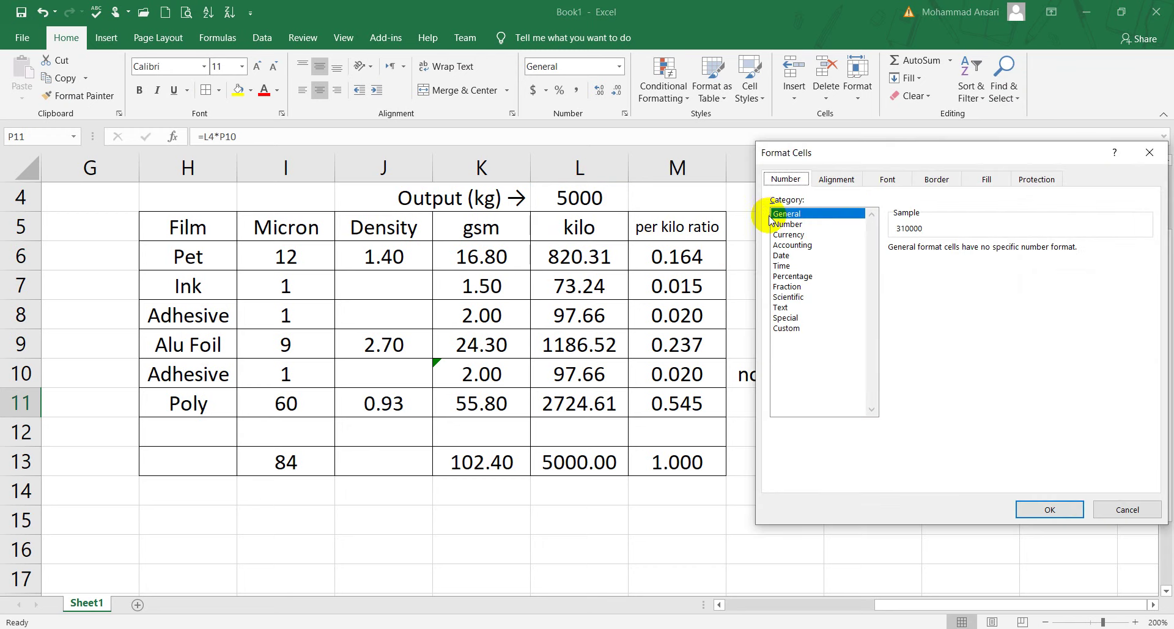
left_click(788, 224)
left_click(893, 267)
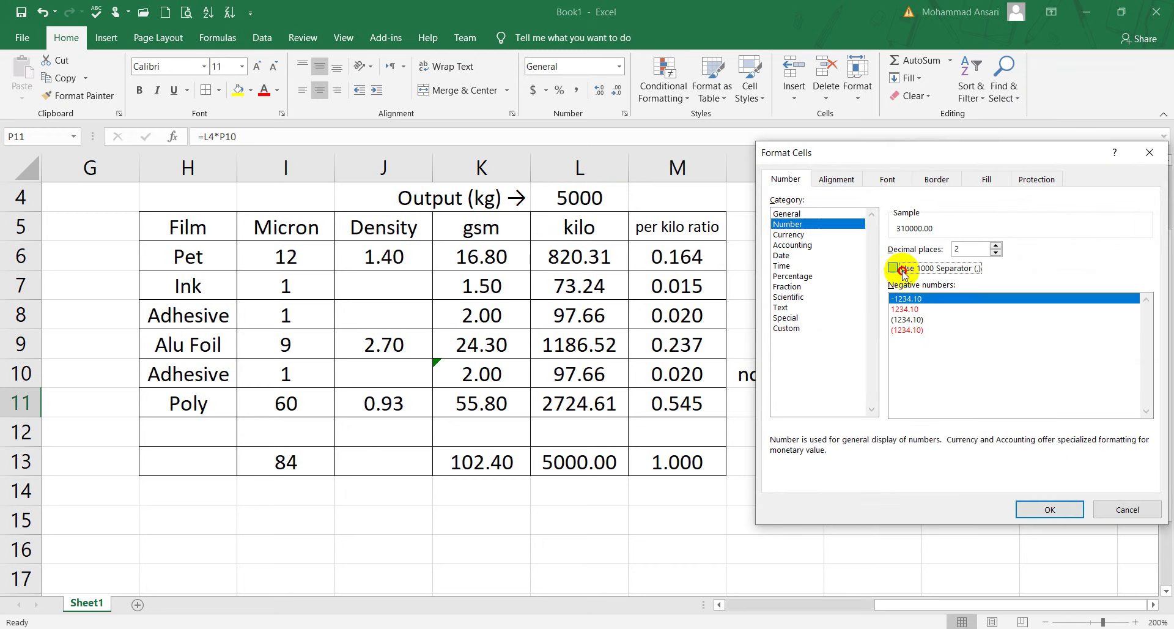
left_click(996, 251)
left_click(996, 251)
left_click(1049, 509)
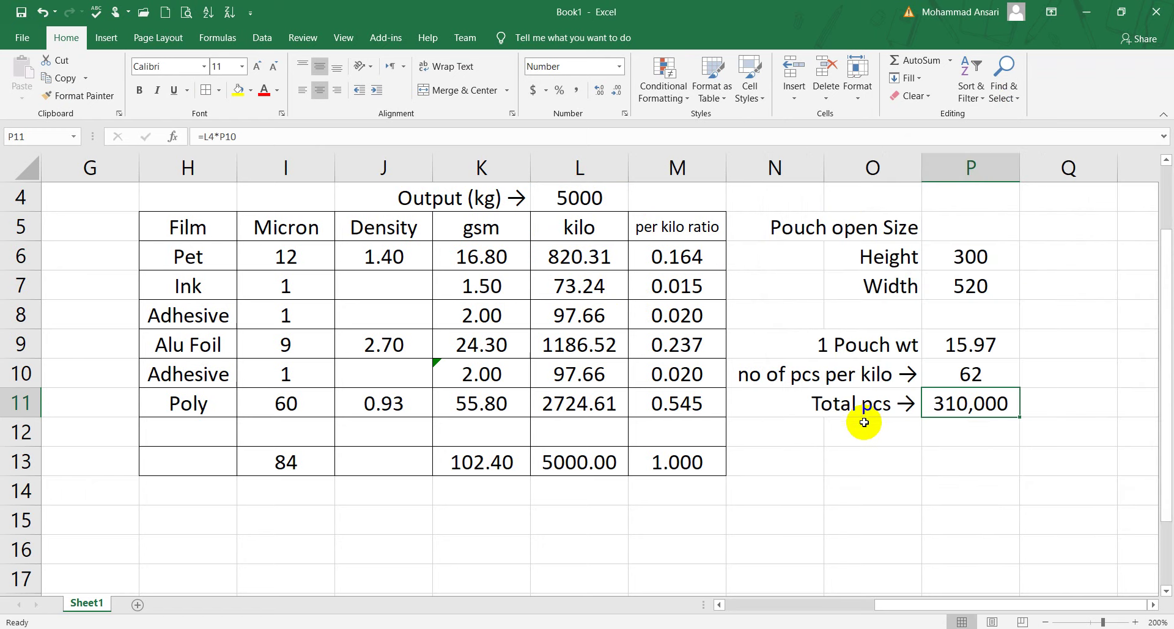
left_click(878, 449)
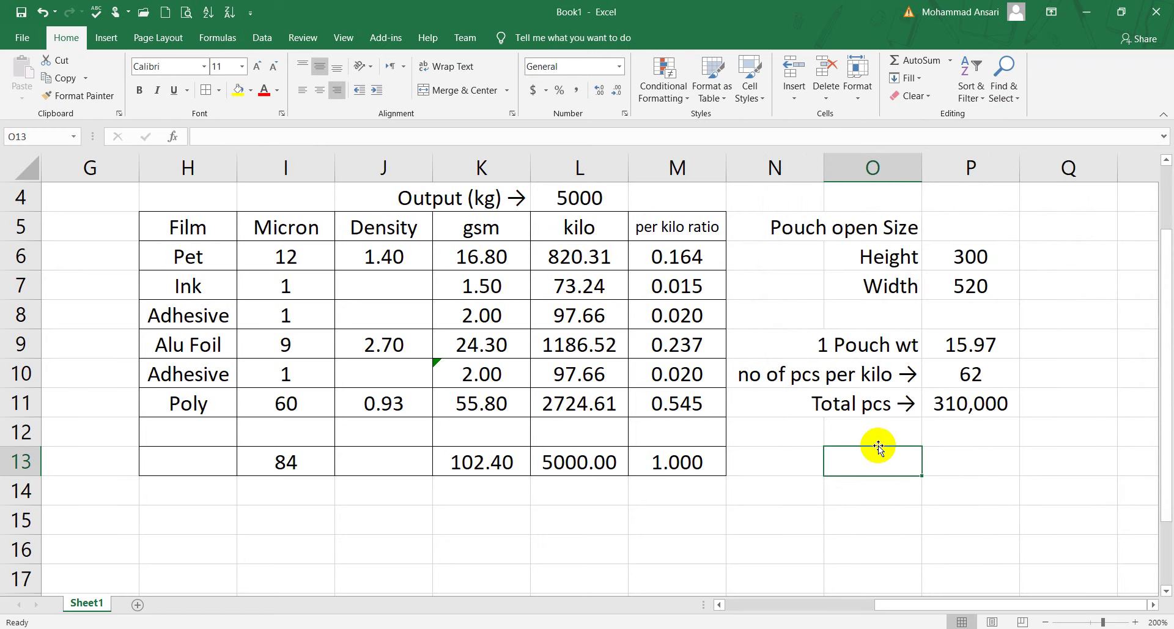
Step: Append an arrow to the pouch weight label in O9 so it reads "1 Pouch wt →"
left_click(864, 342)
key("F2")
type("→")
key("Return")
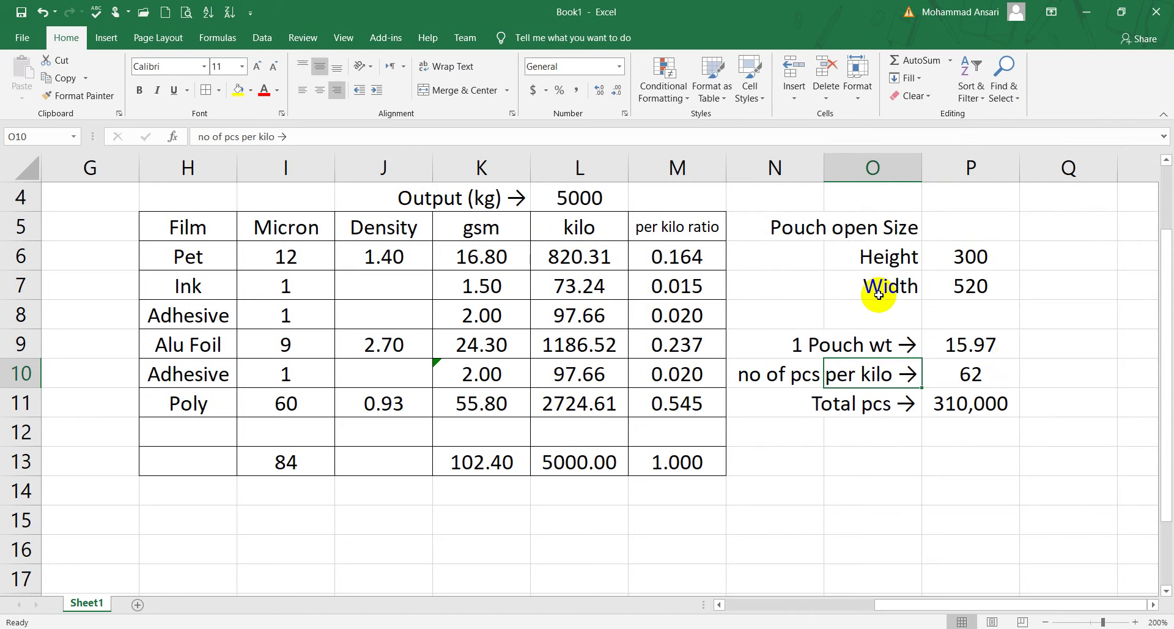
Step: Append an arrow to the labels in O6 and O7 so they read "Height →" and "Width →"
left_click(880, 257)
key("F2")
type("→")
key("Return")
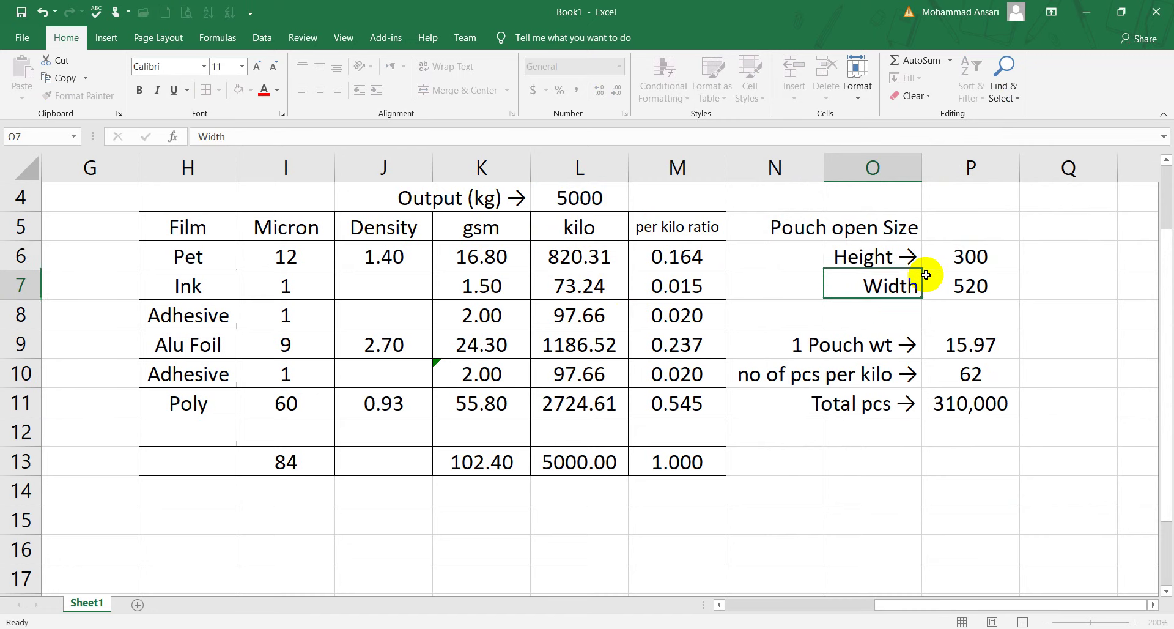
key("F2")
type("→")
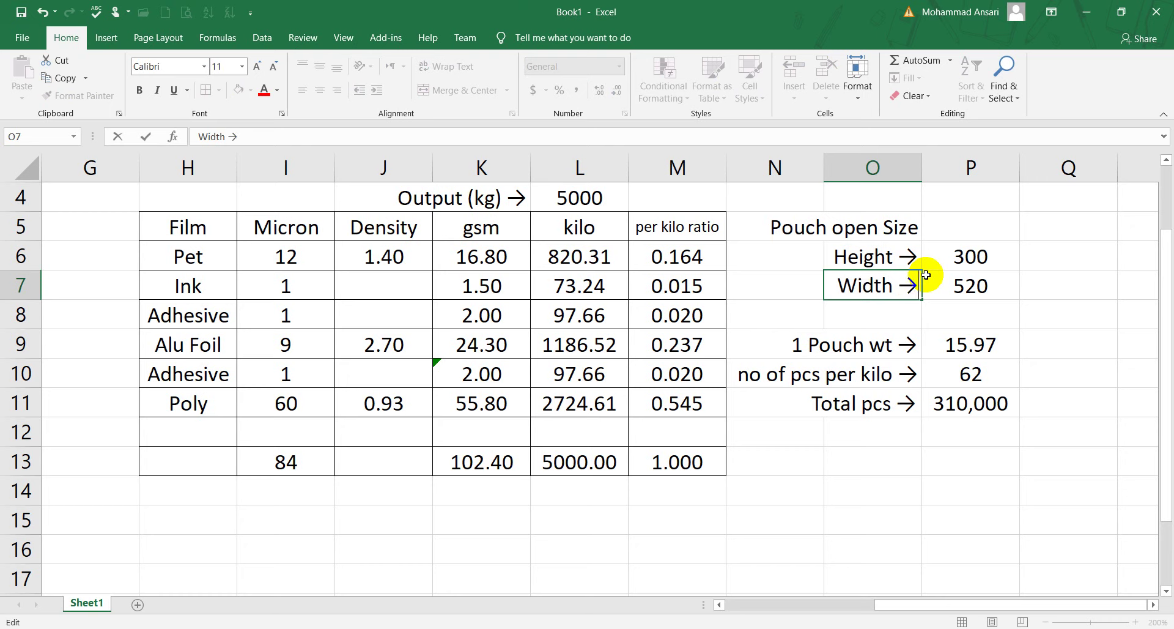
key("Return")
left_click(938, 451)
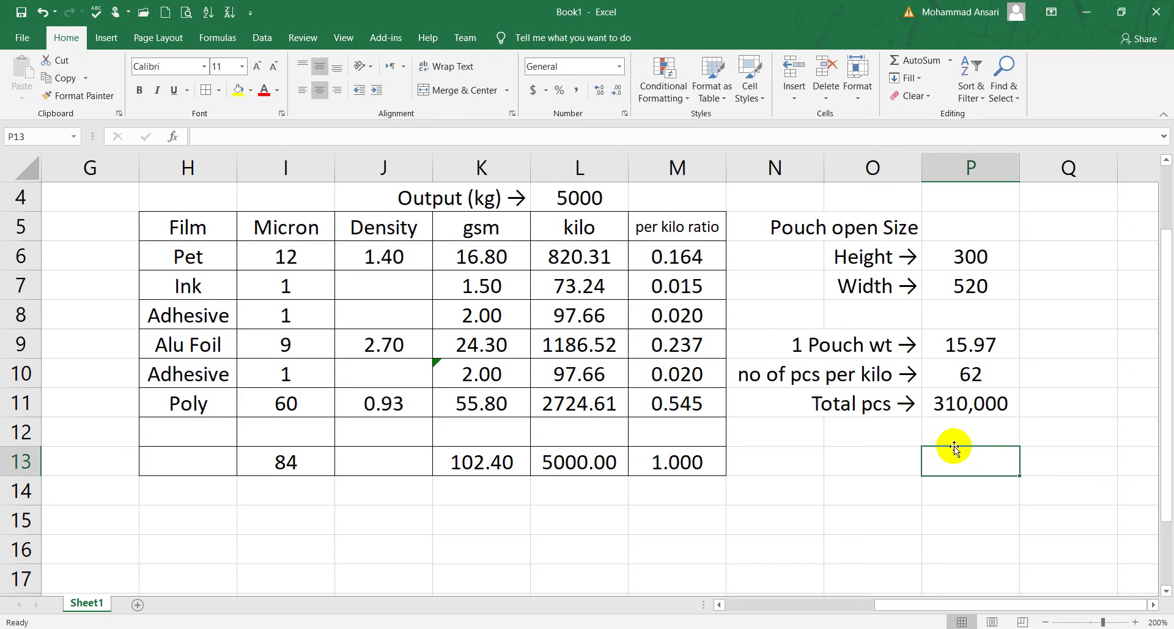
left_click(860, 222)
left_click(882, 462)
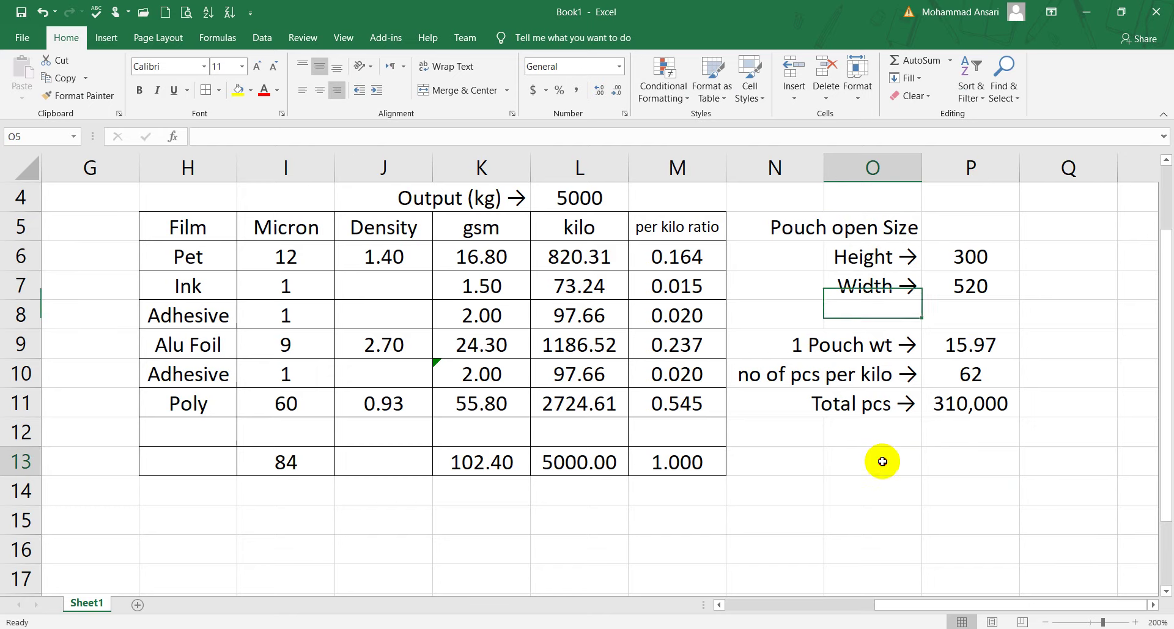